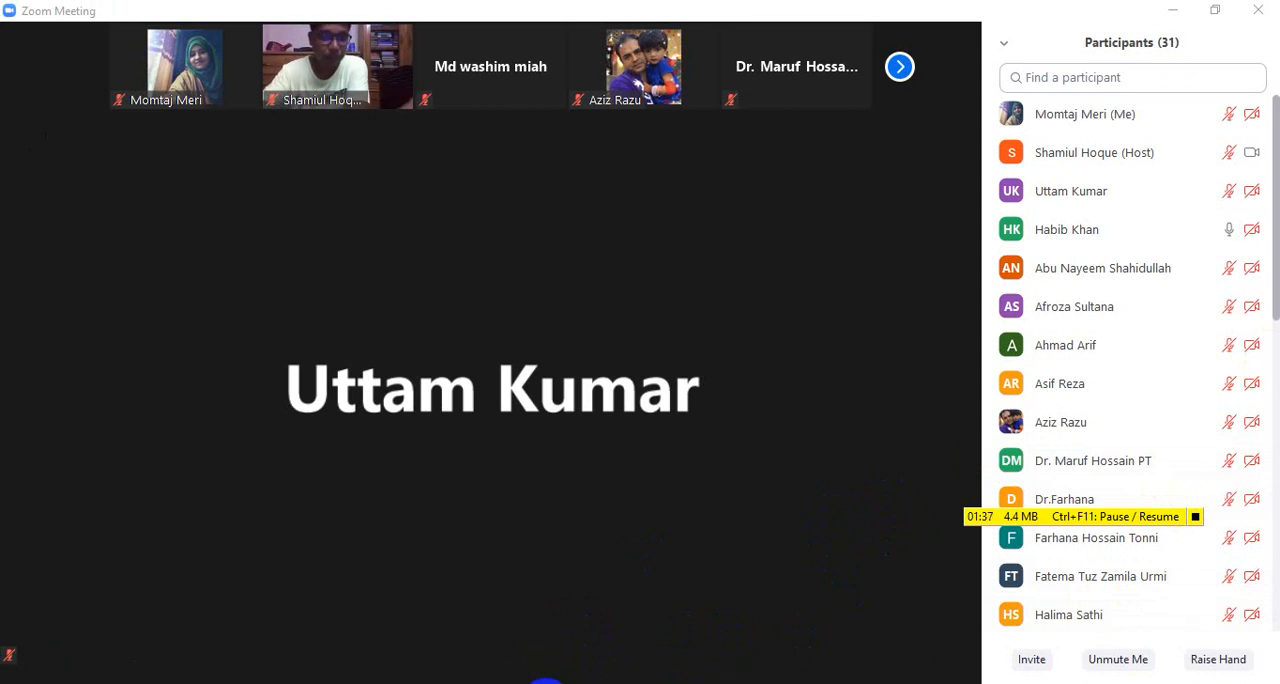
# Close the SPSS output viewer and switch from the empty Data Editor back to the Zoom meeting
pyautogui.moveTo(548, 680)
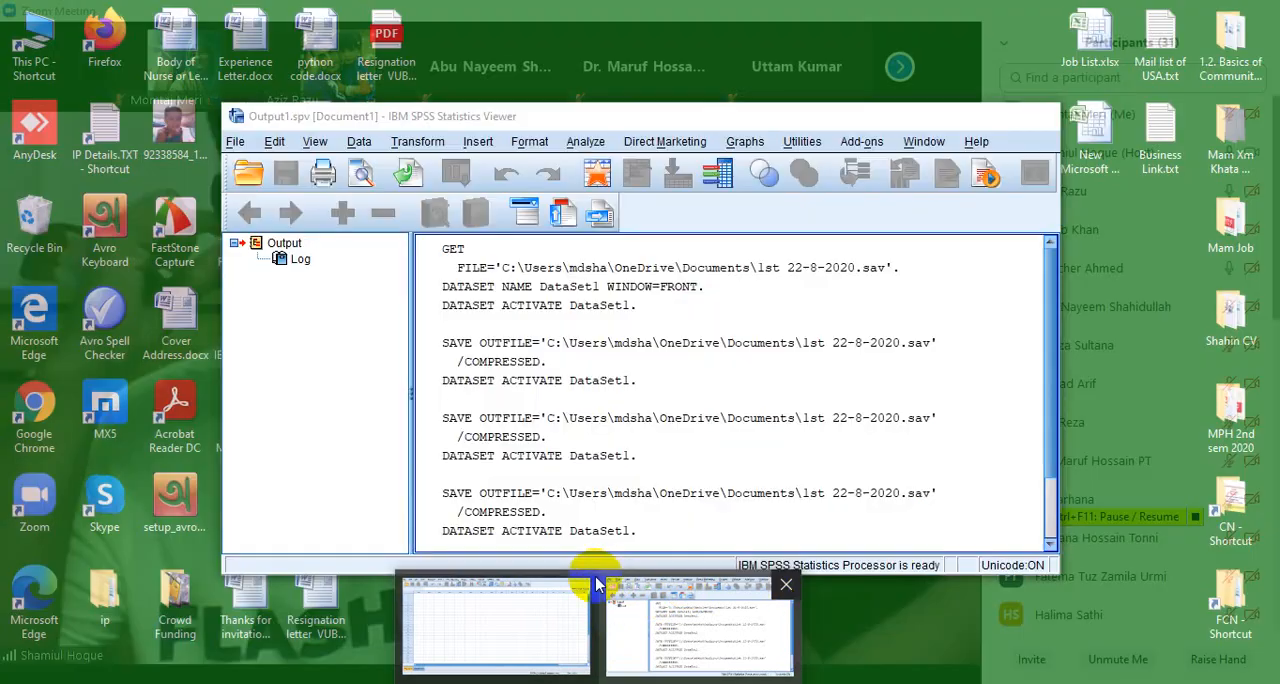
pyautogui.moveTo(505, 637)
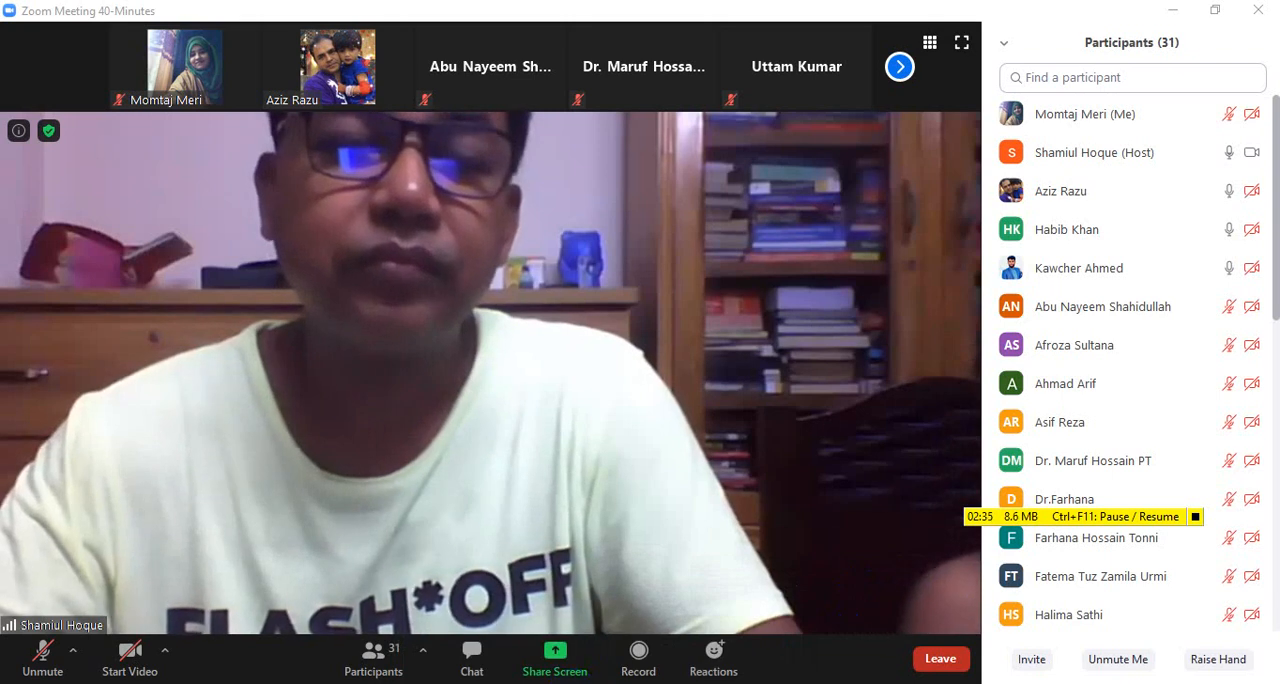
pyautogui.click(664, 682)
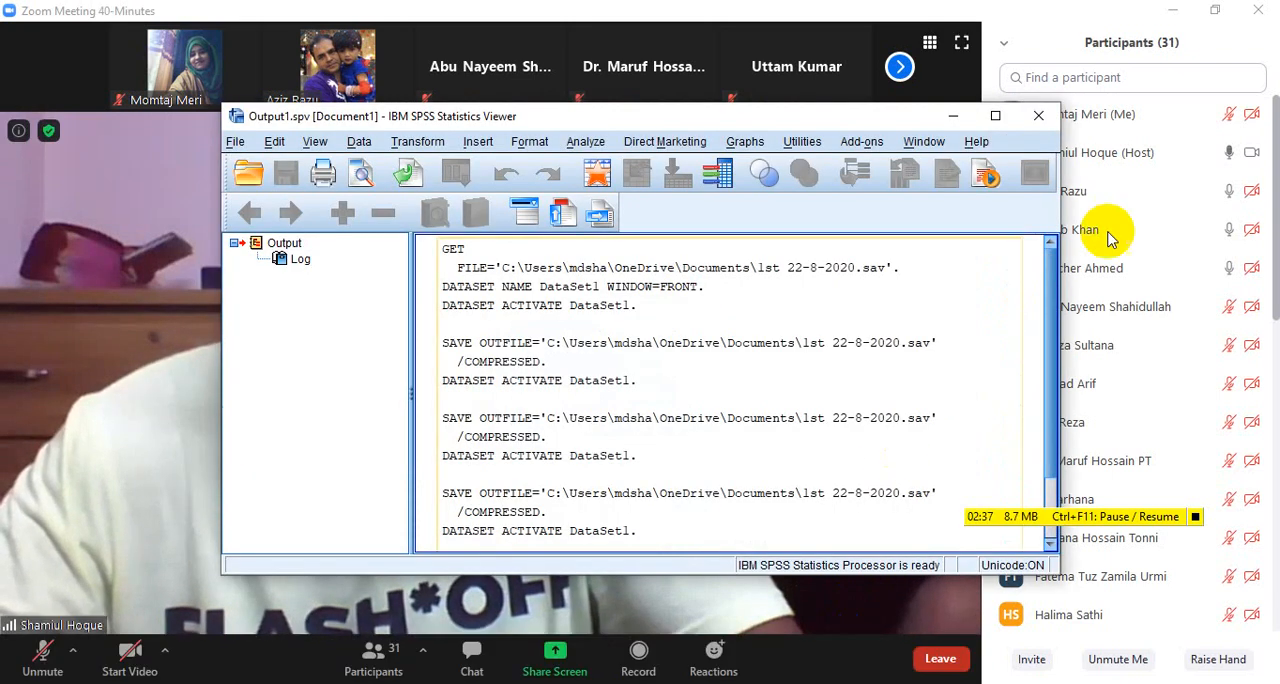
pyautogui.click(1040, 117)
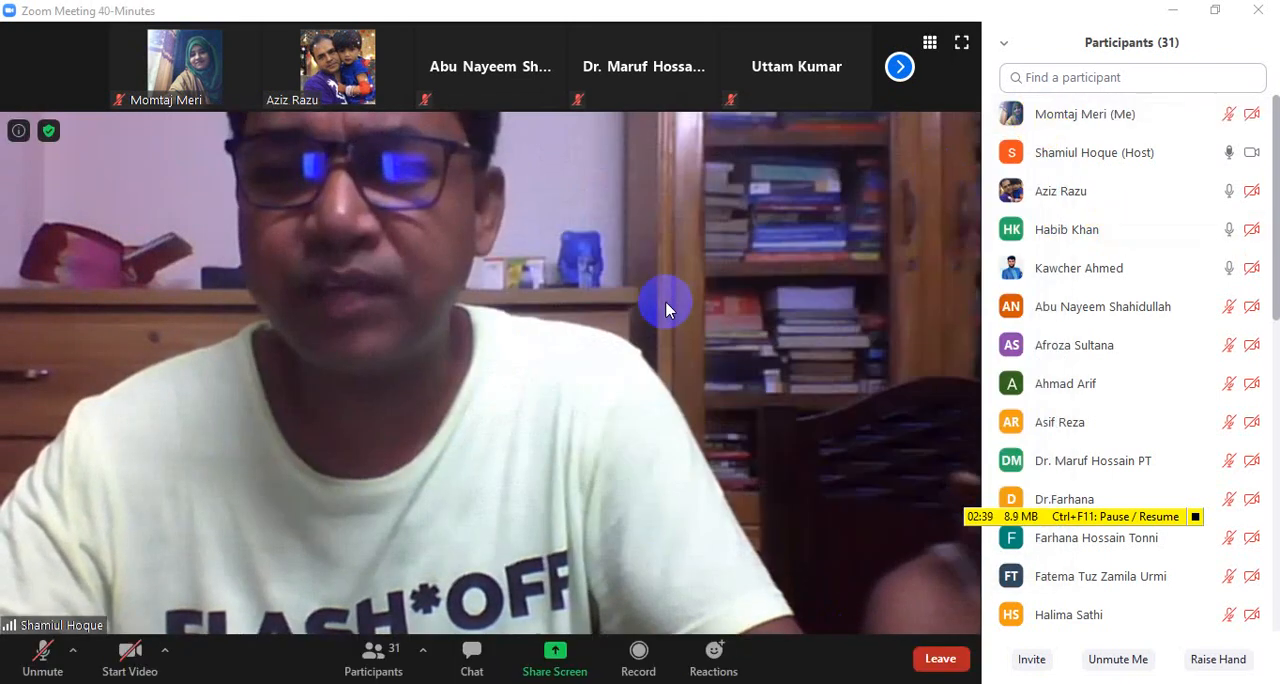
pyautogui.click(664, 682)
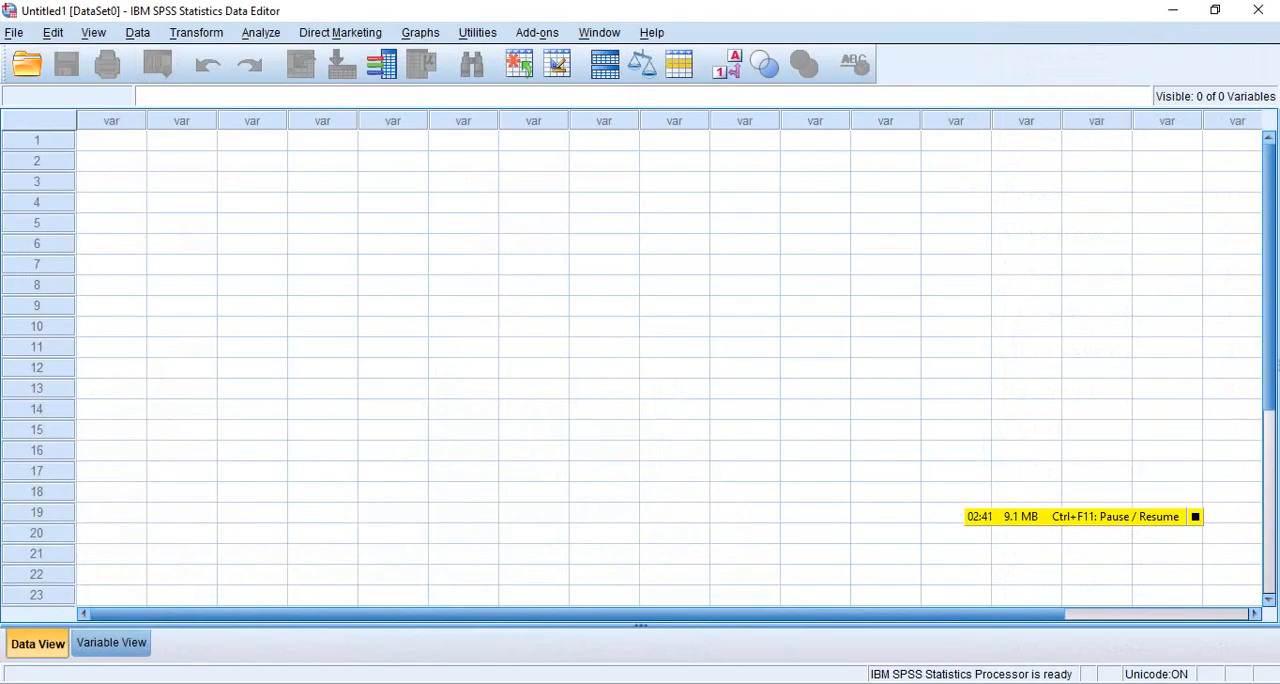
pyautogui.click(580, 682)
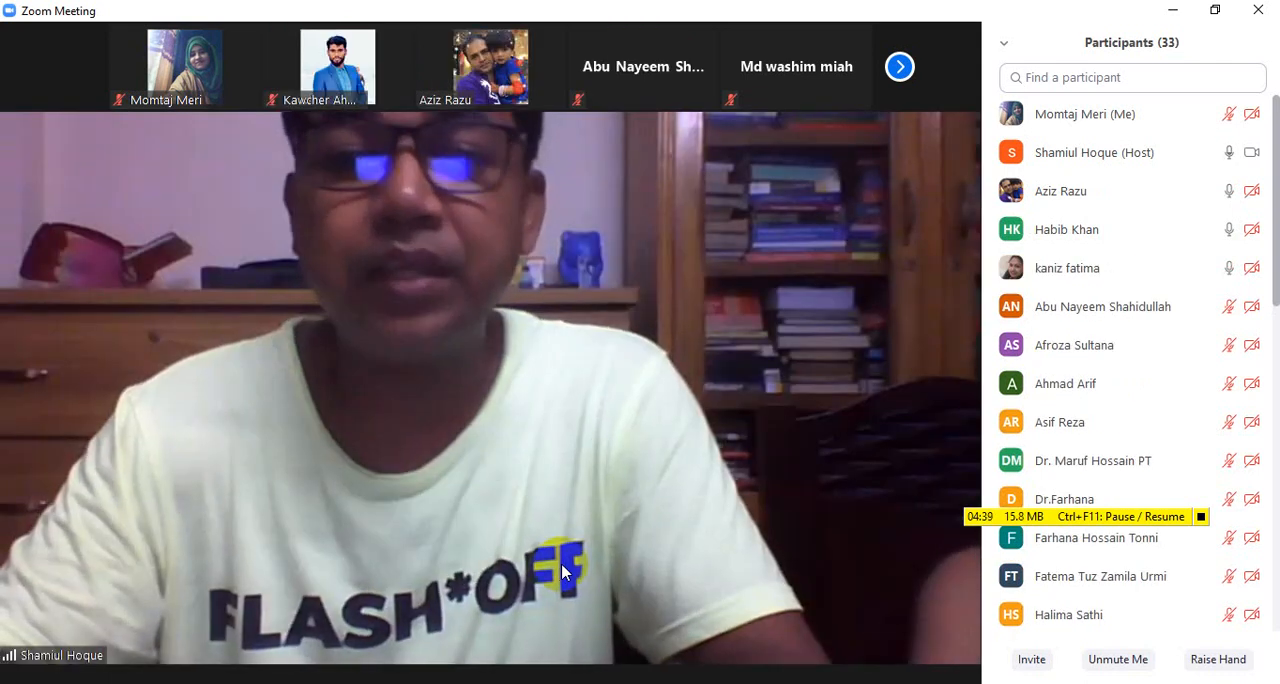
pyautogui.click(561, 571)
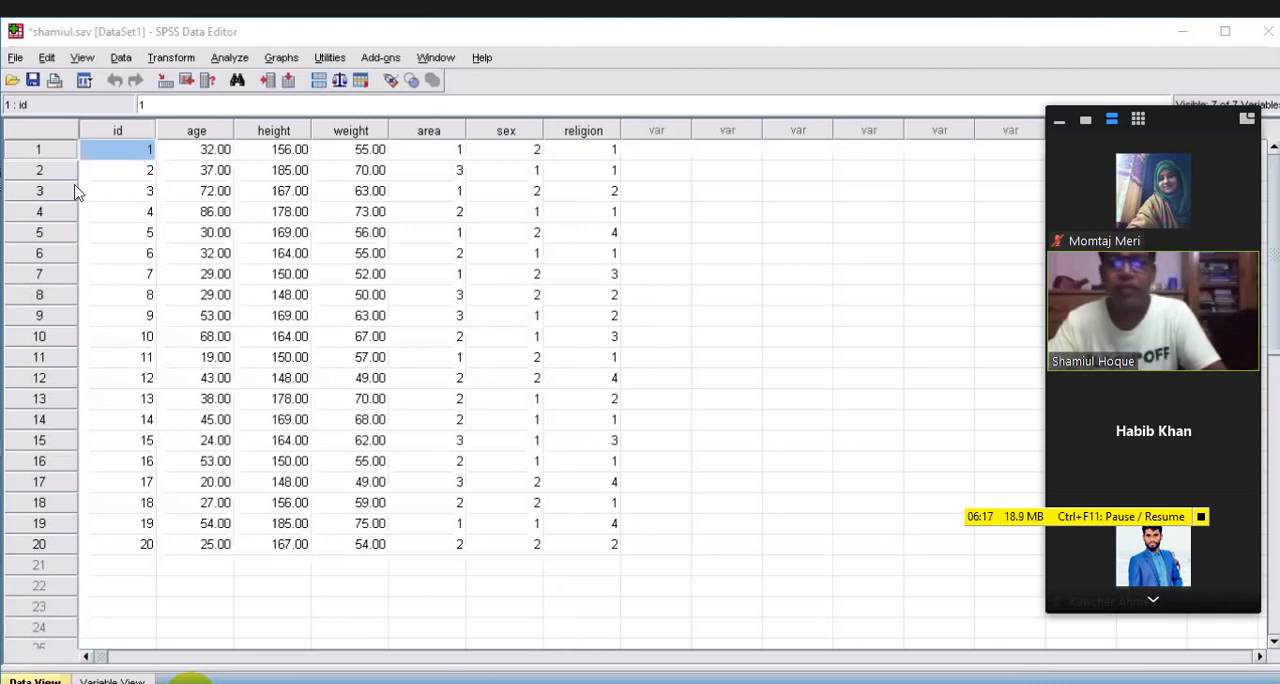
# Review the variable definitions of shamiul.sav in Variable View and return to the data in Data View
pyautogui.hotkey('ctrl', 't')
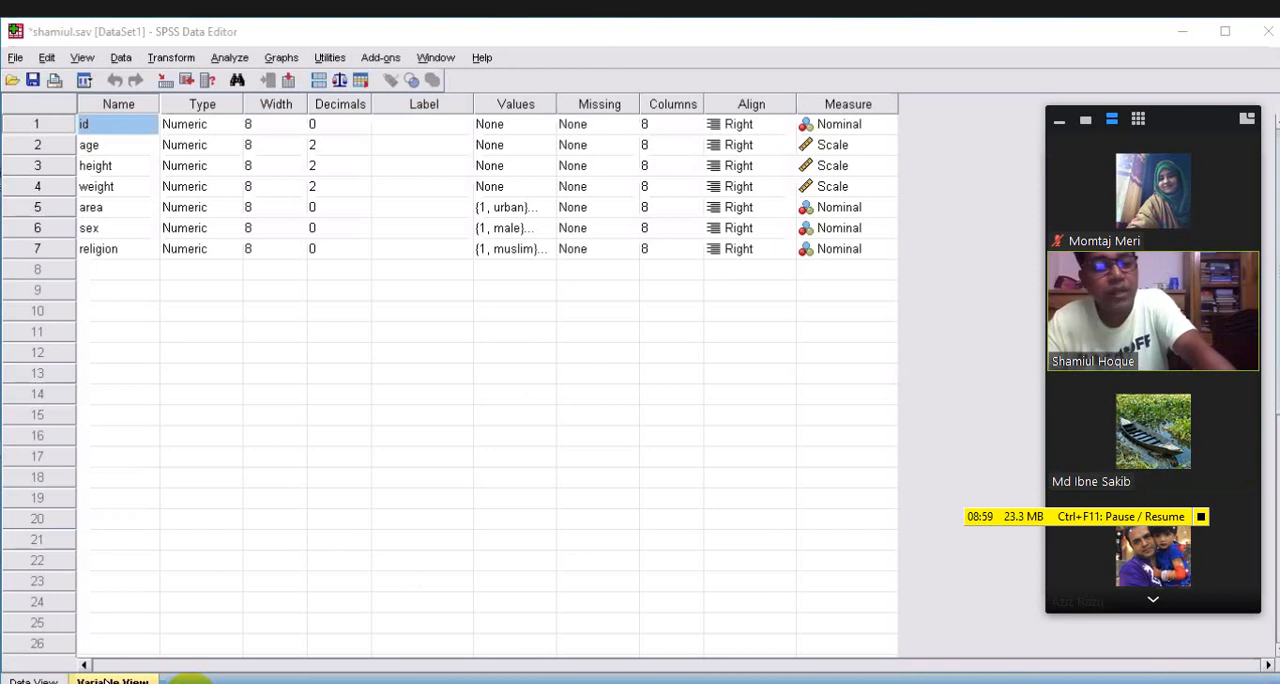
pyautogui.click(105, 679)
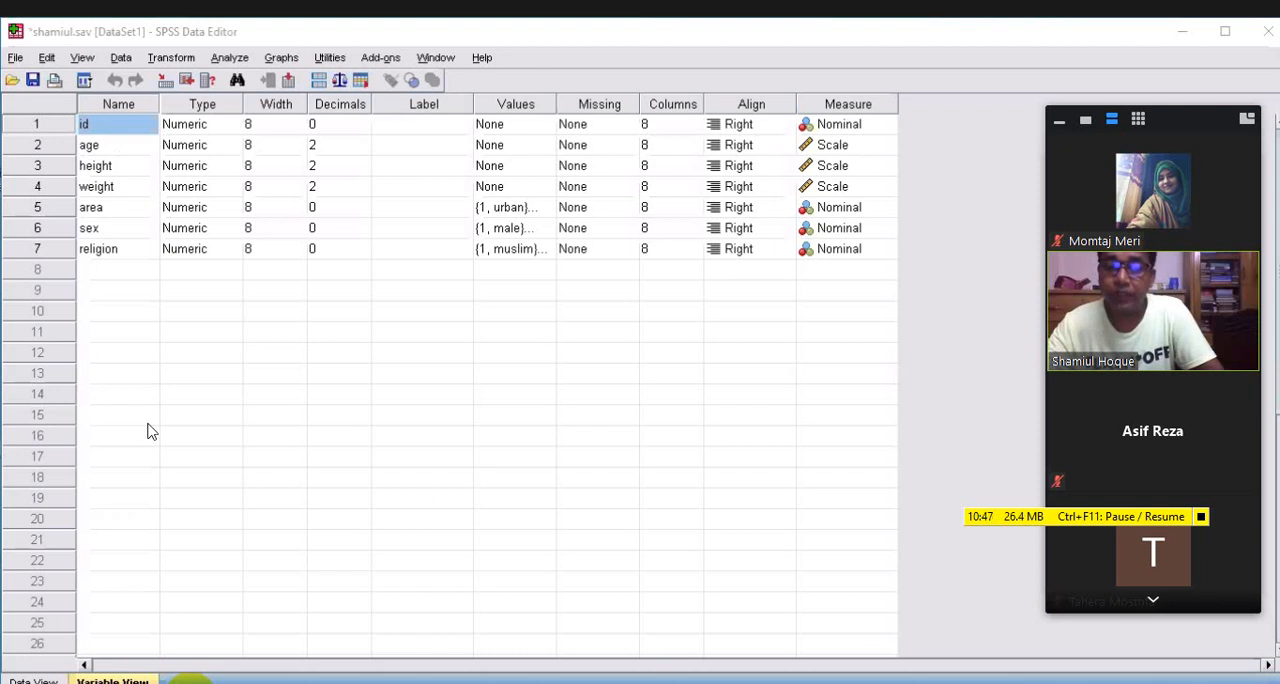
pyautogui.hotkey('ctrl', 't')
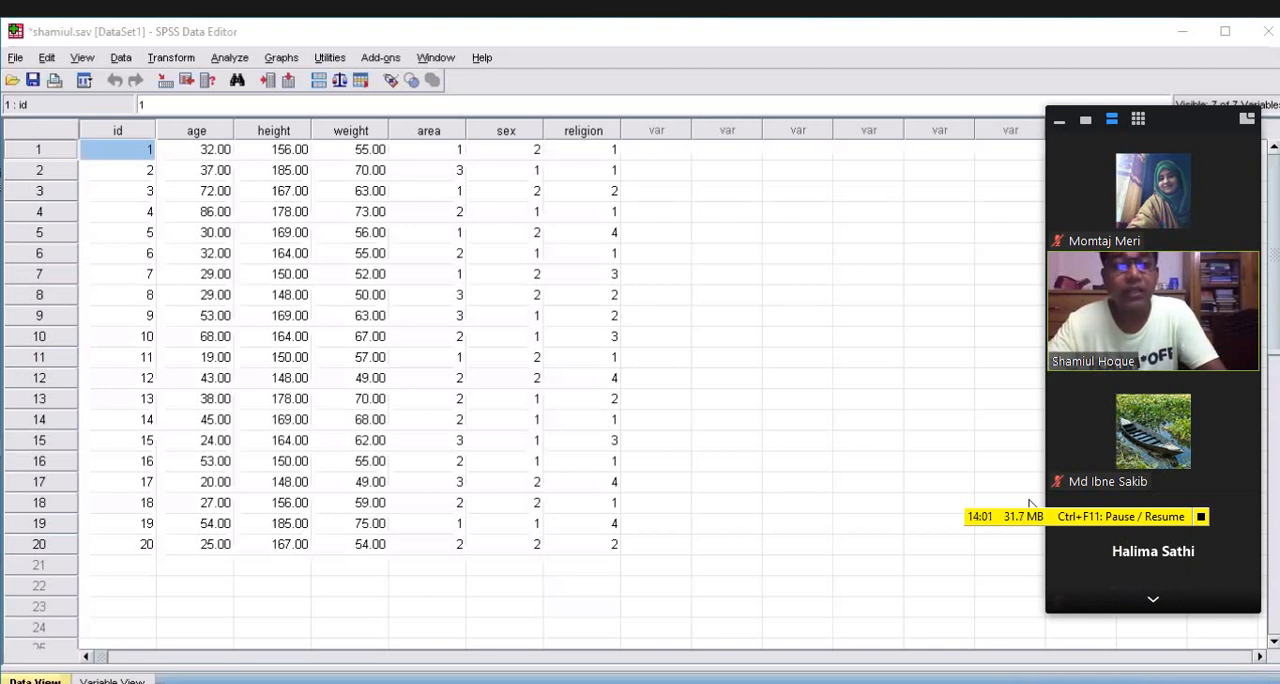
pyautogui.click(234, 60)
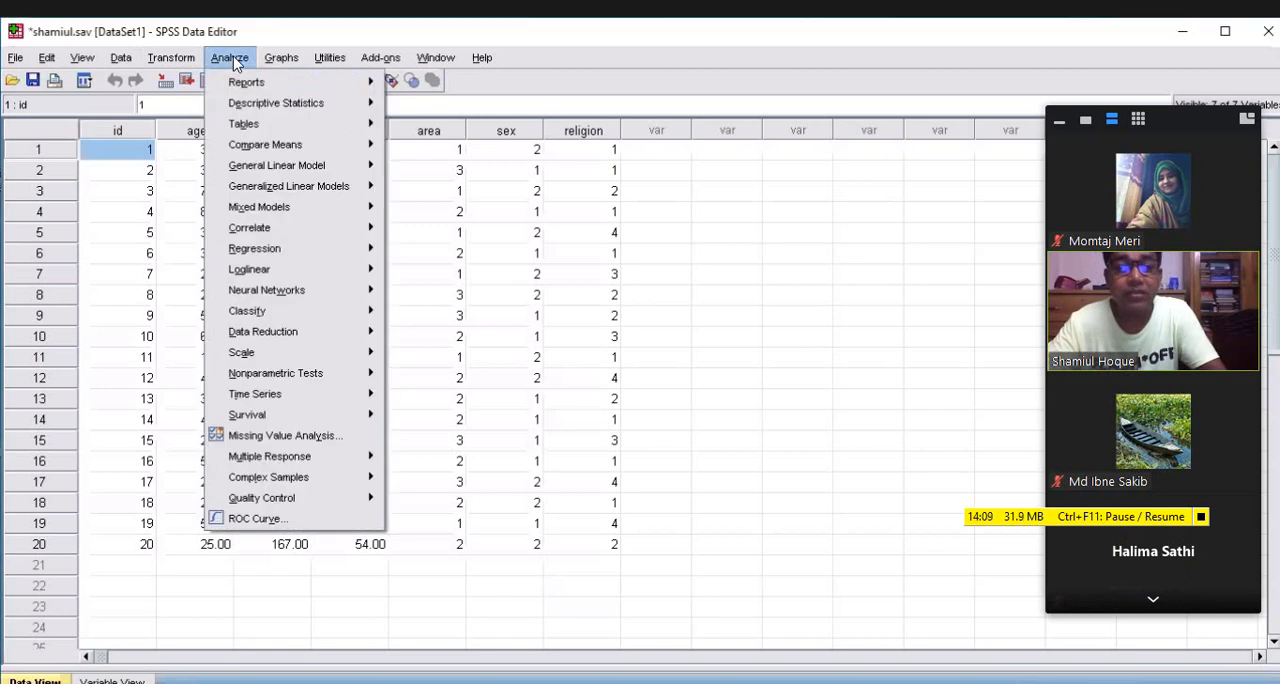
pyautogui.moveTo(328, 112)
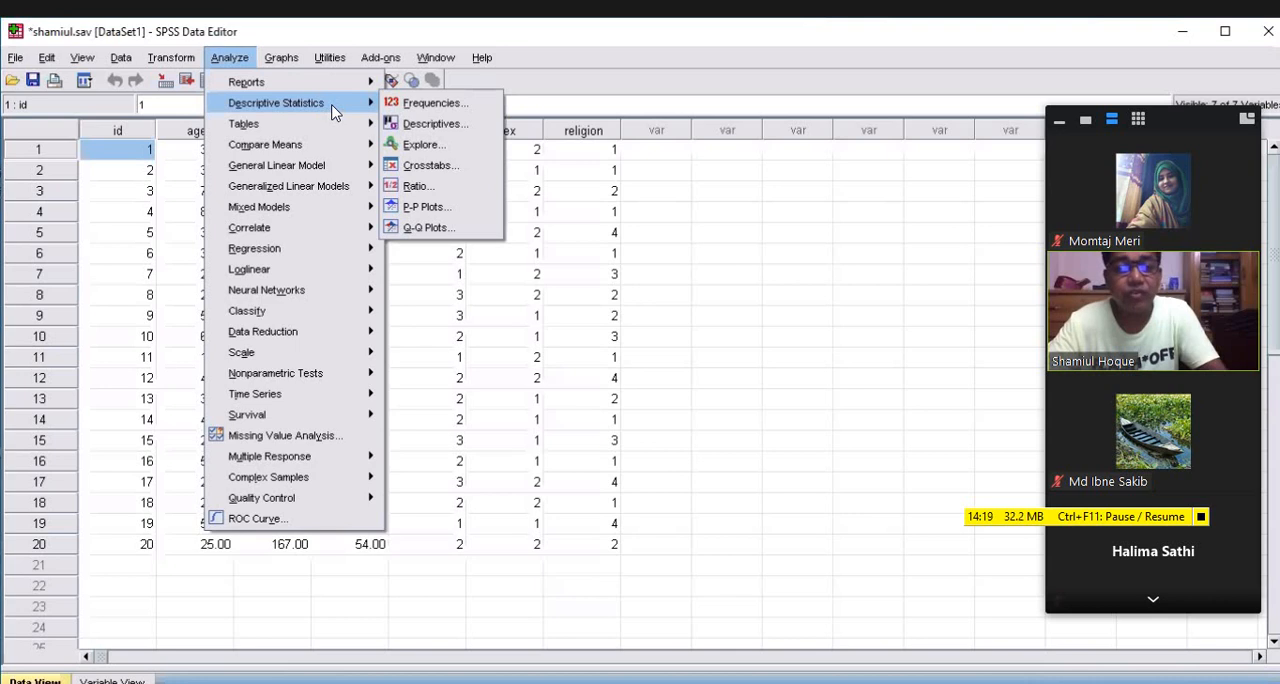
pyautogui.click(468, 126)
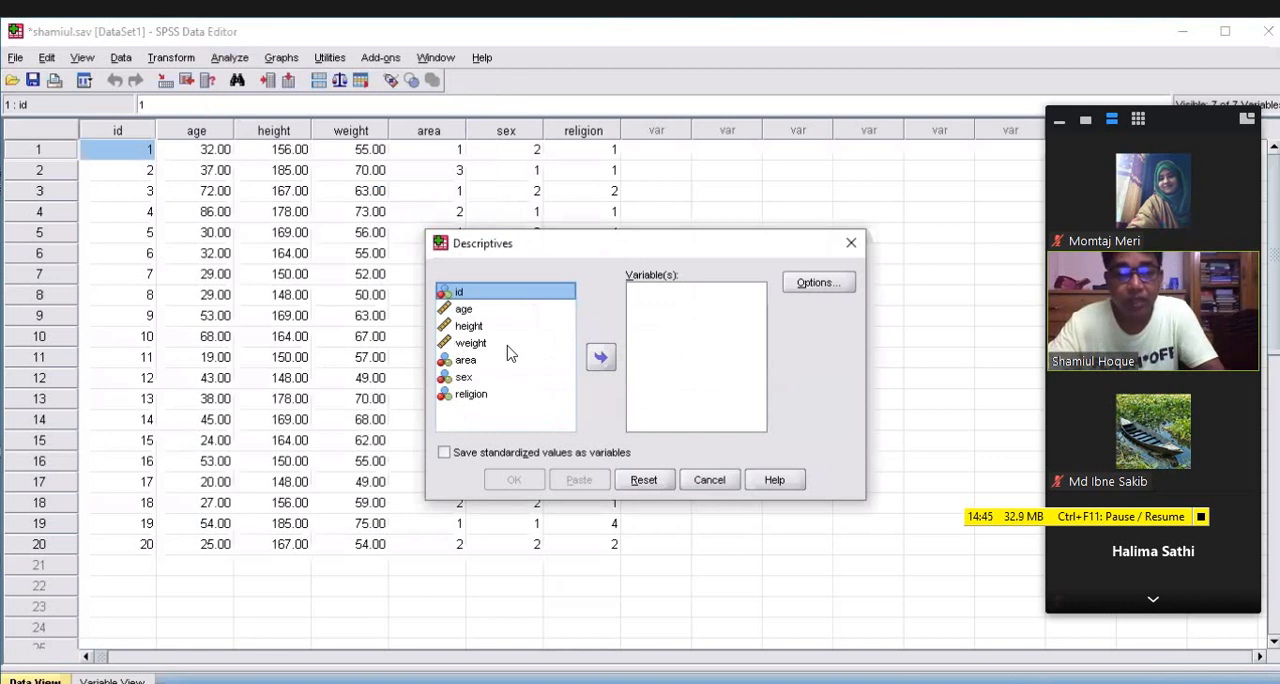
pyautogui.click(463, 380)
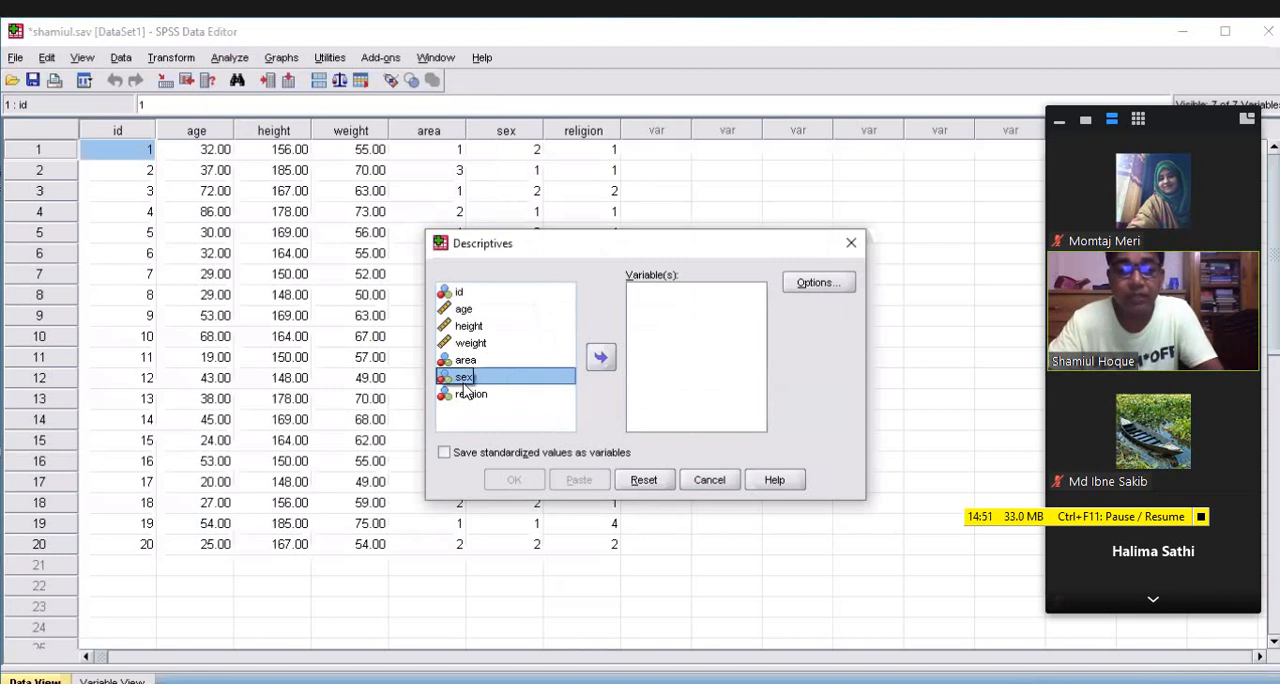
pyautogui.click(601, 361)
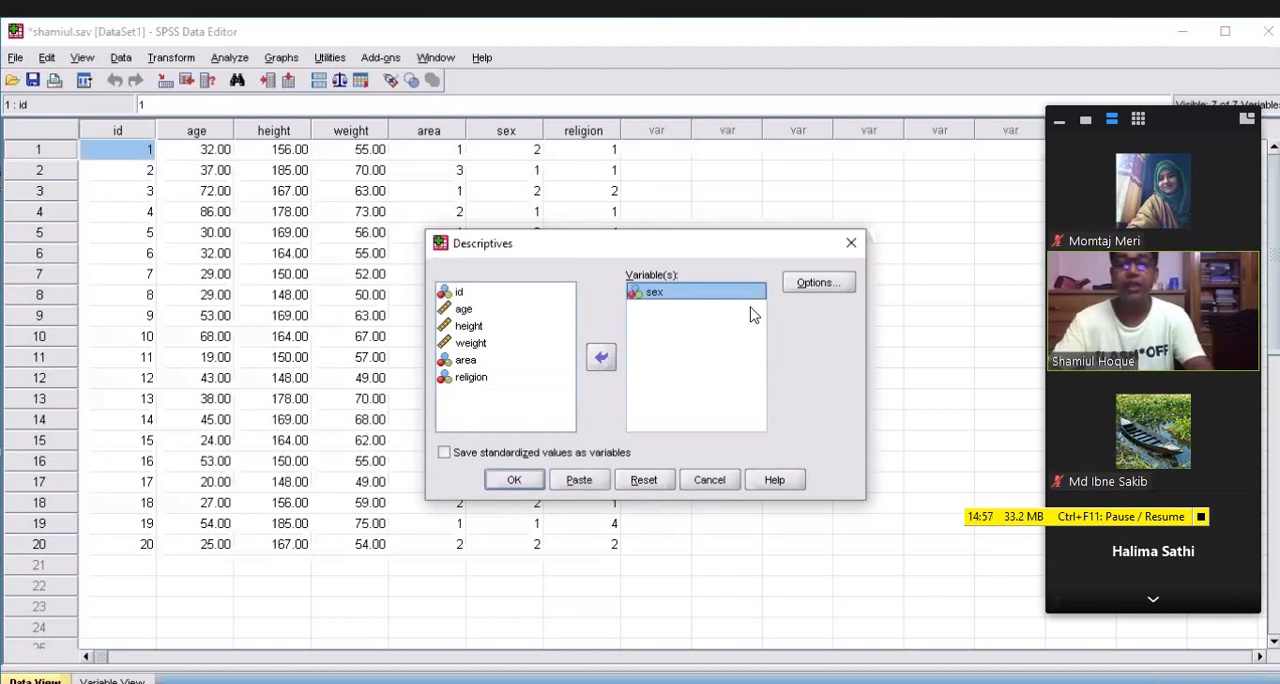
pyautogui.click(818, 284)
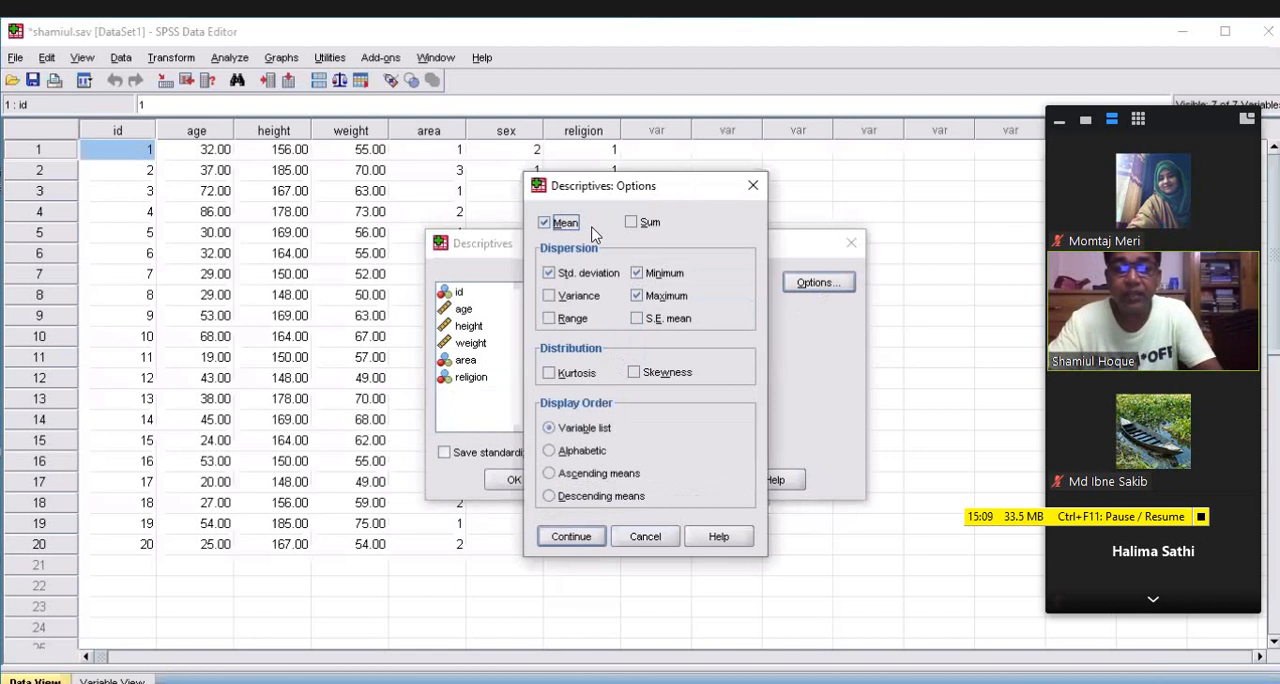
pyautogui.click(634, 295)
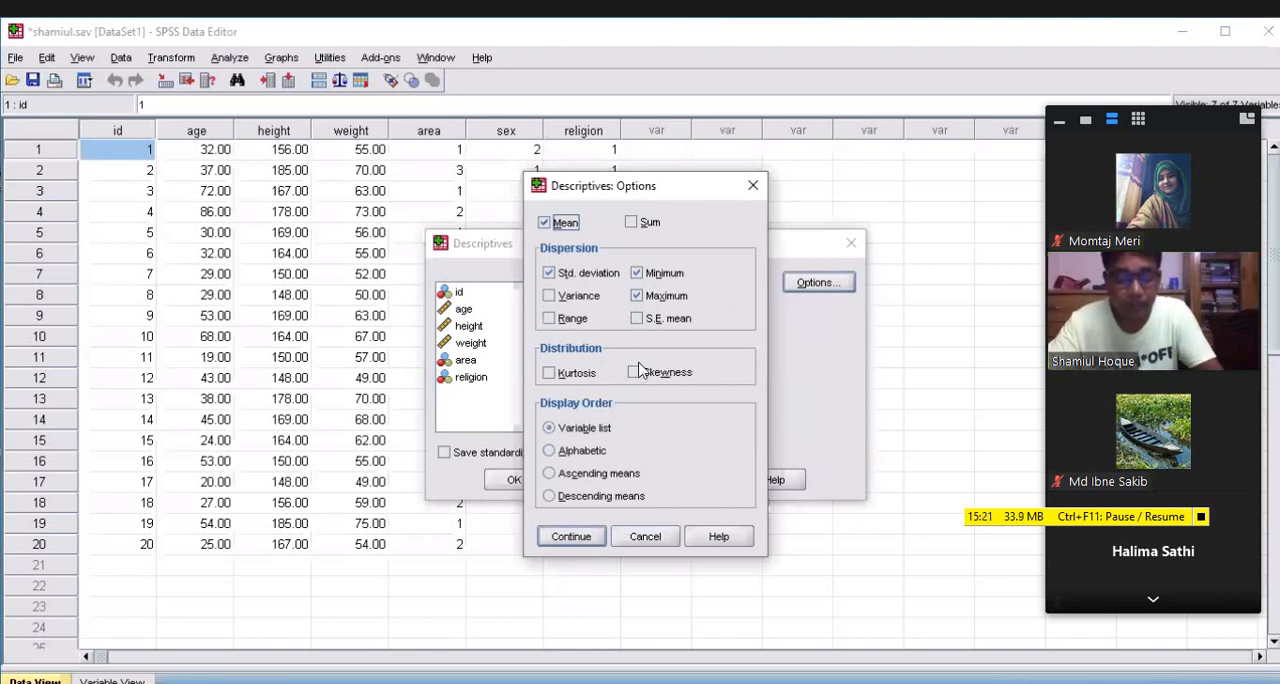
pyautogui.click(753, 187)
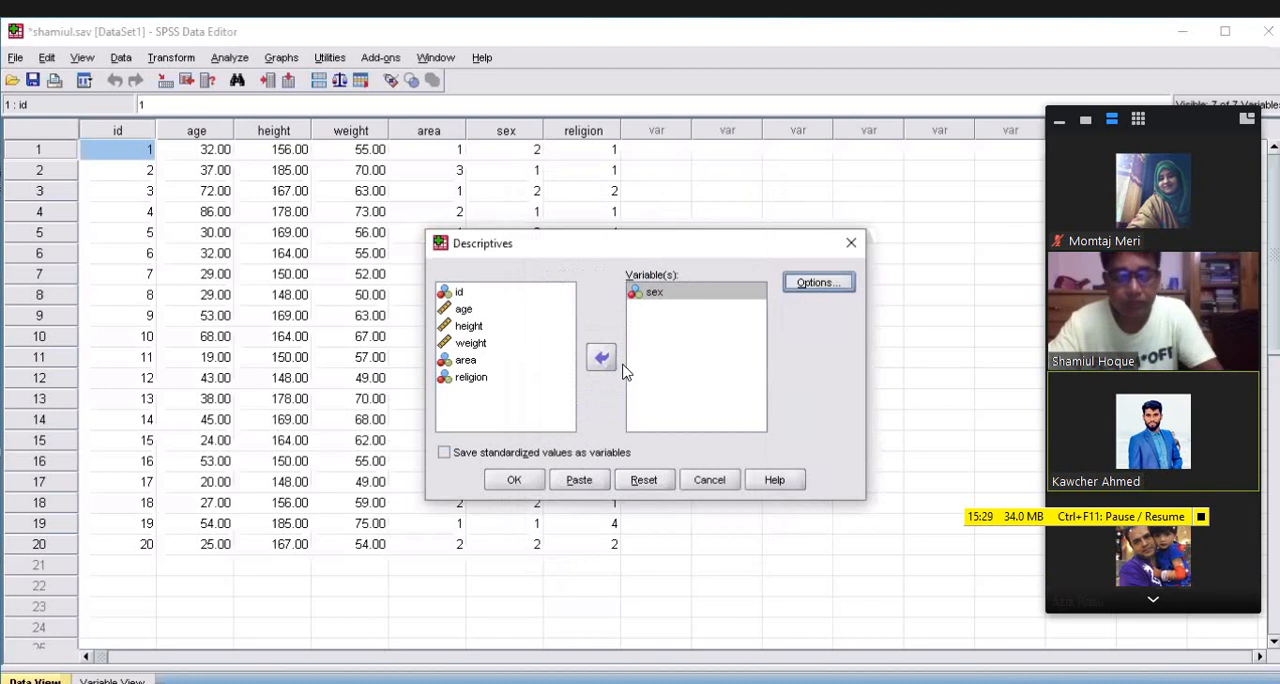
pyautogui.click(817, 284)
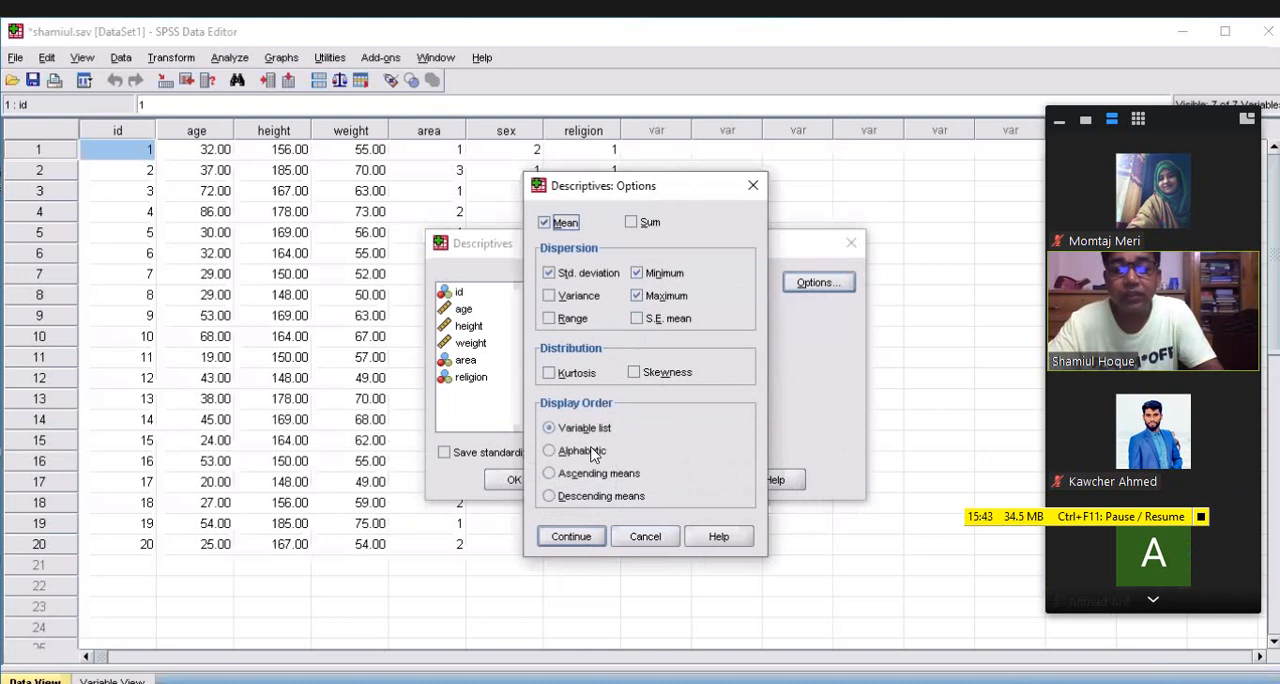
pyautogui.click(751, 188)
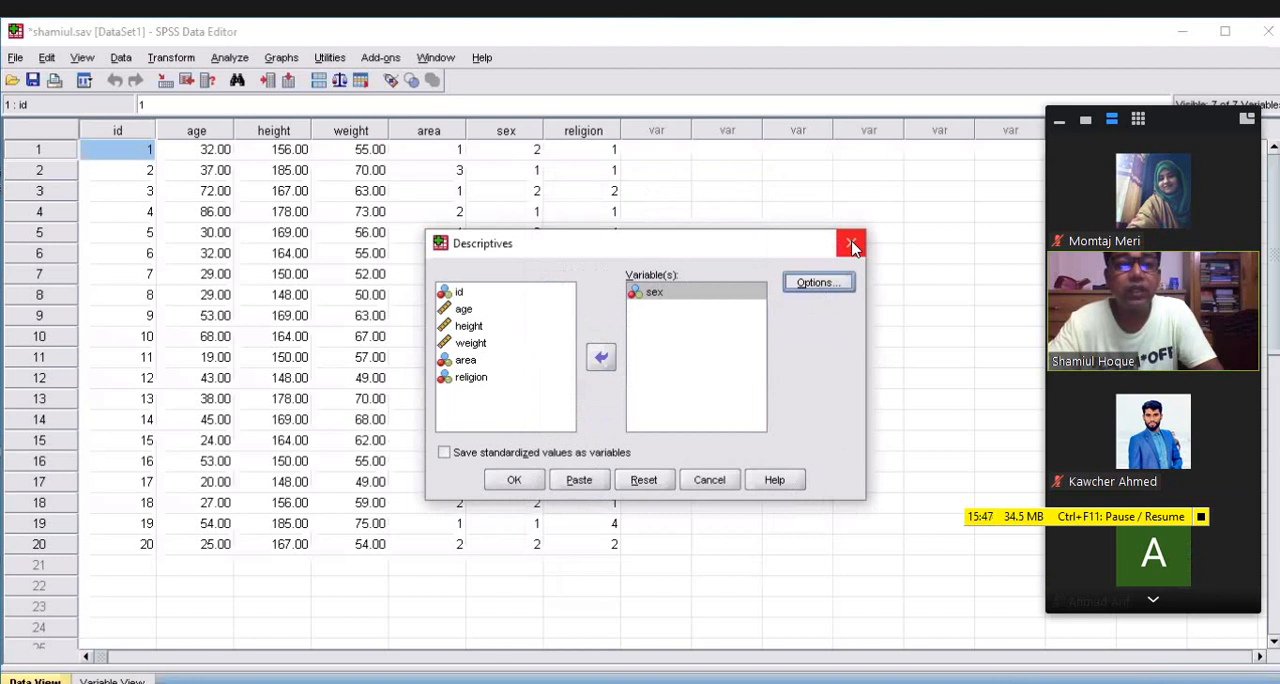
pyautogui.click(851, 245)
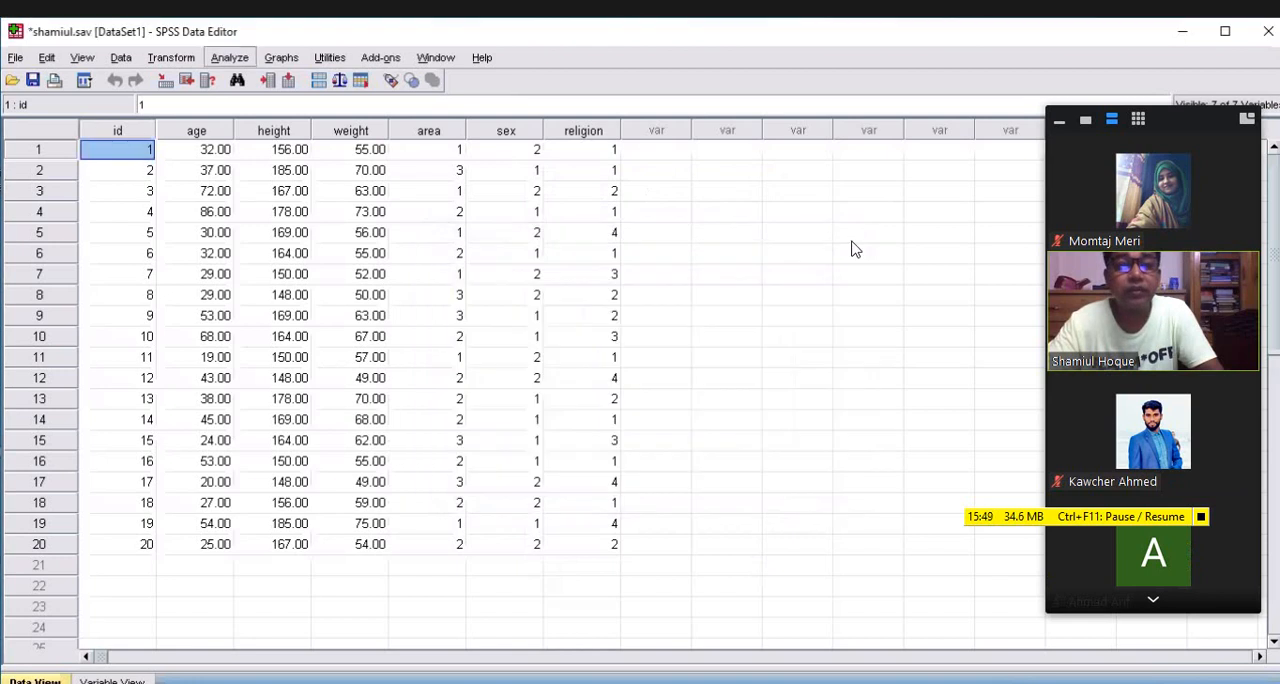
# Run a Frequencies analysis on the sex variable with frequency tables displayed
pyautogui.hotkey('alt', 'a')
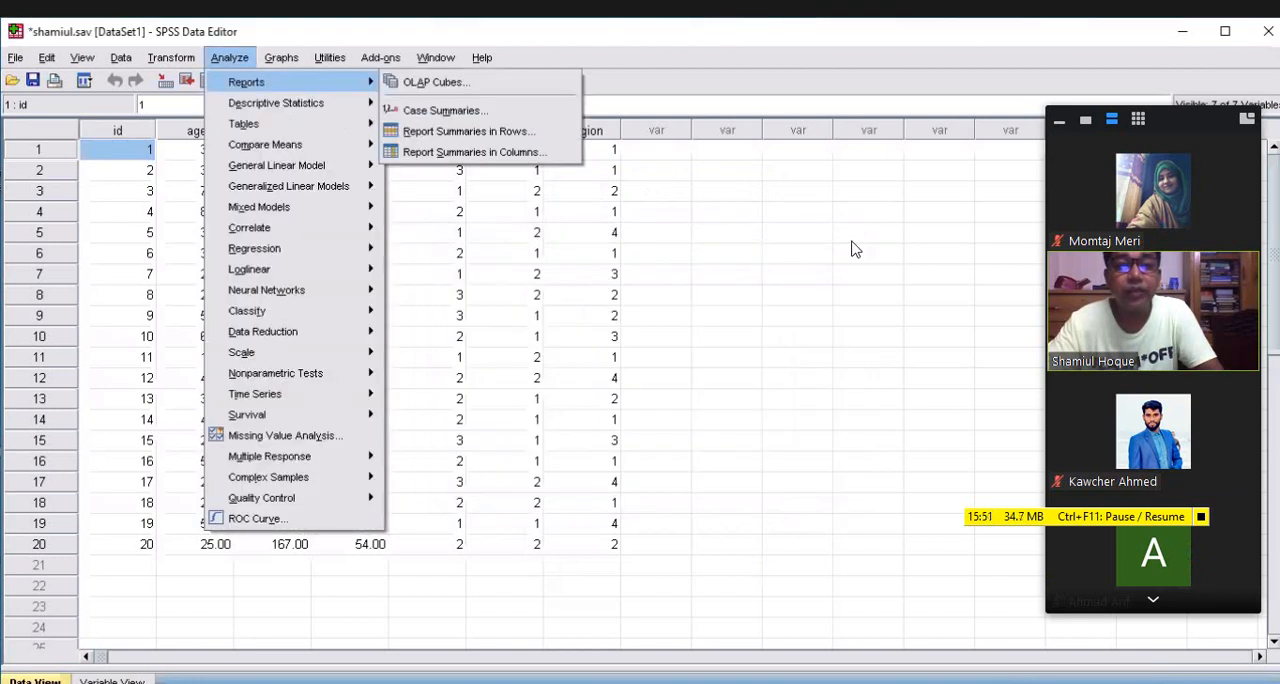
pyautogui.press('Down')
pyautogui.press('Right')
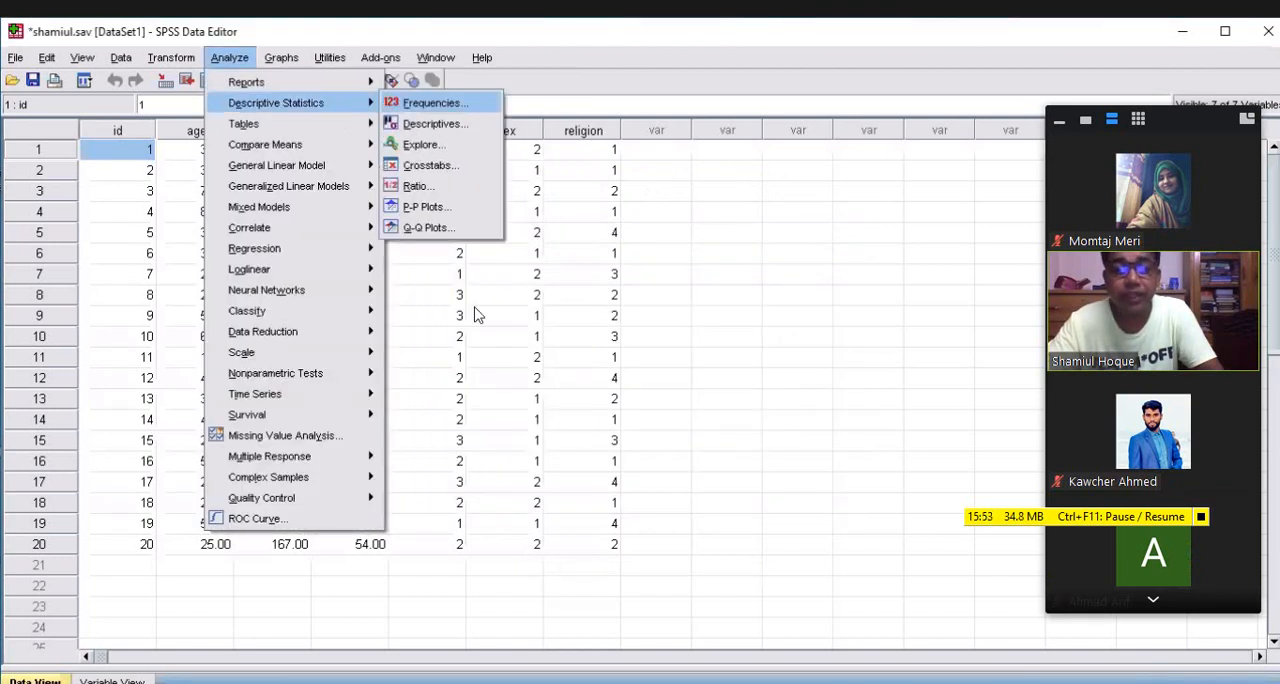
pyautogui.press('Return')
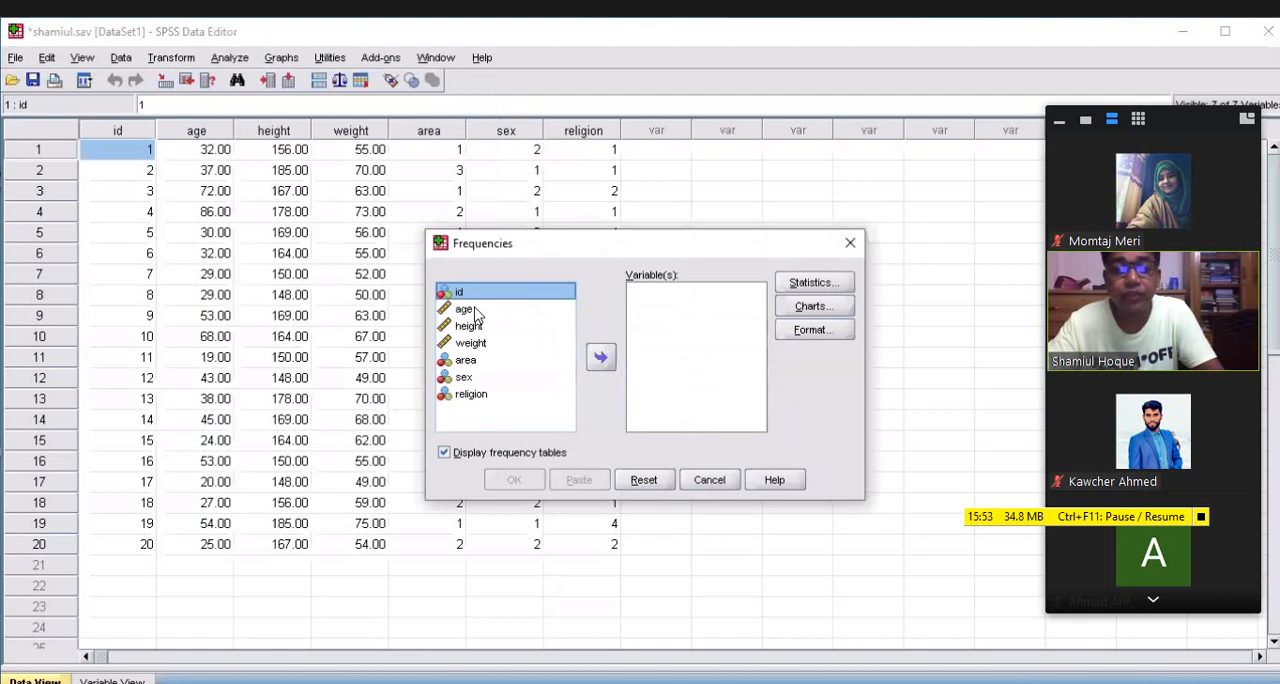
pyautogui.click(466, 378)
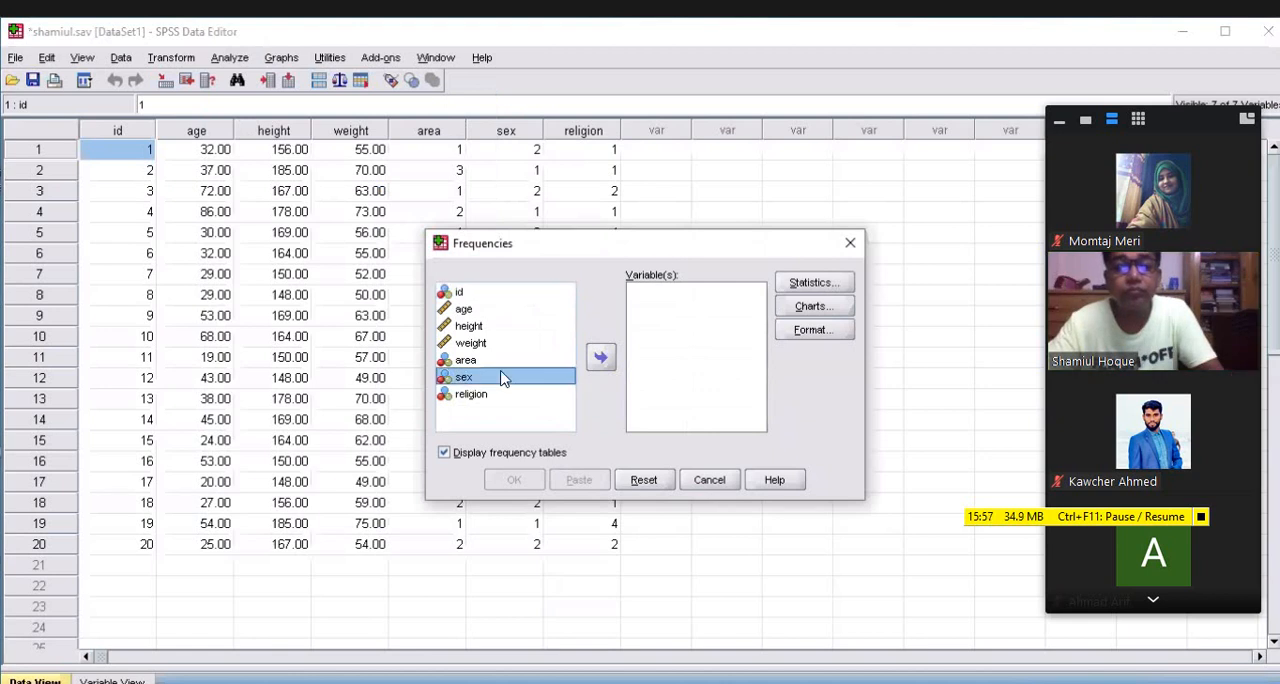
pyautogui.click(601, 360)
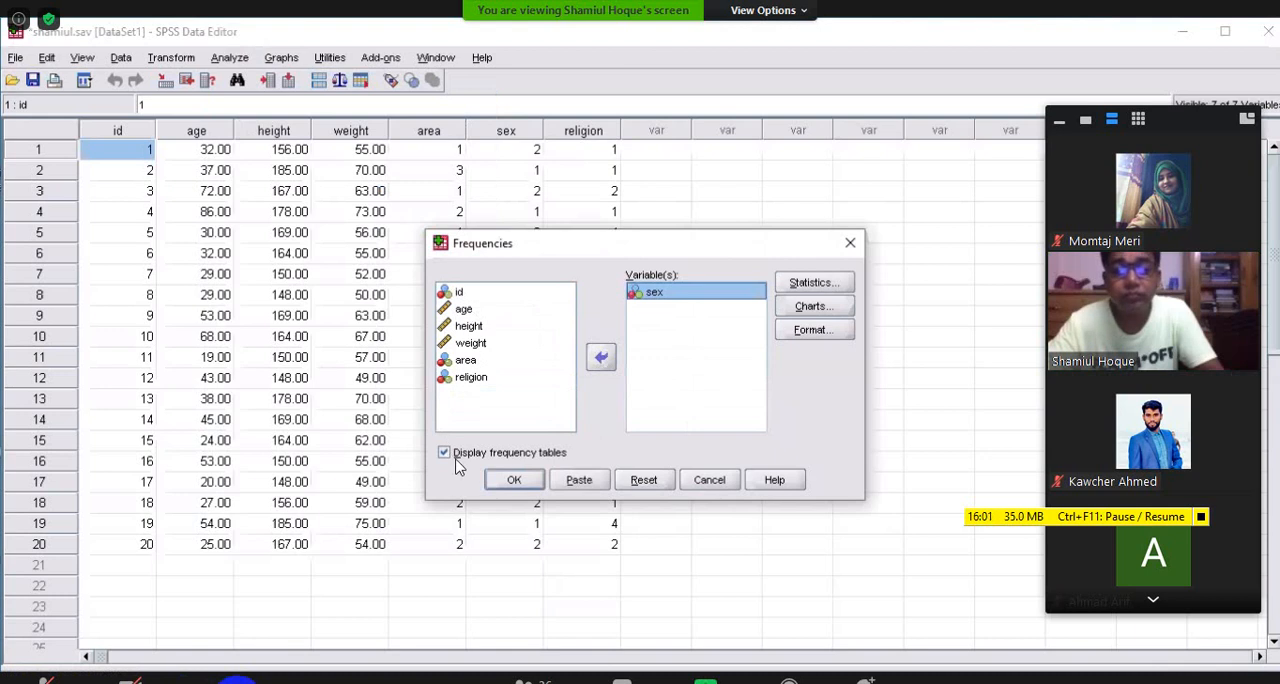
pyautogui.click(516, 481)
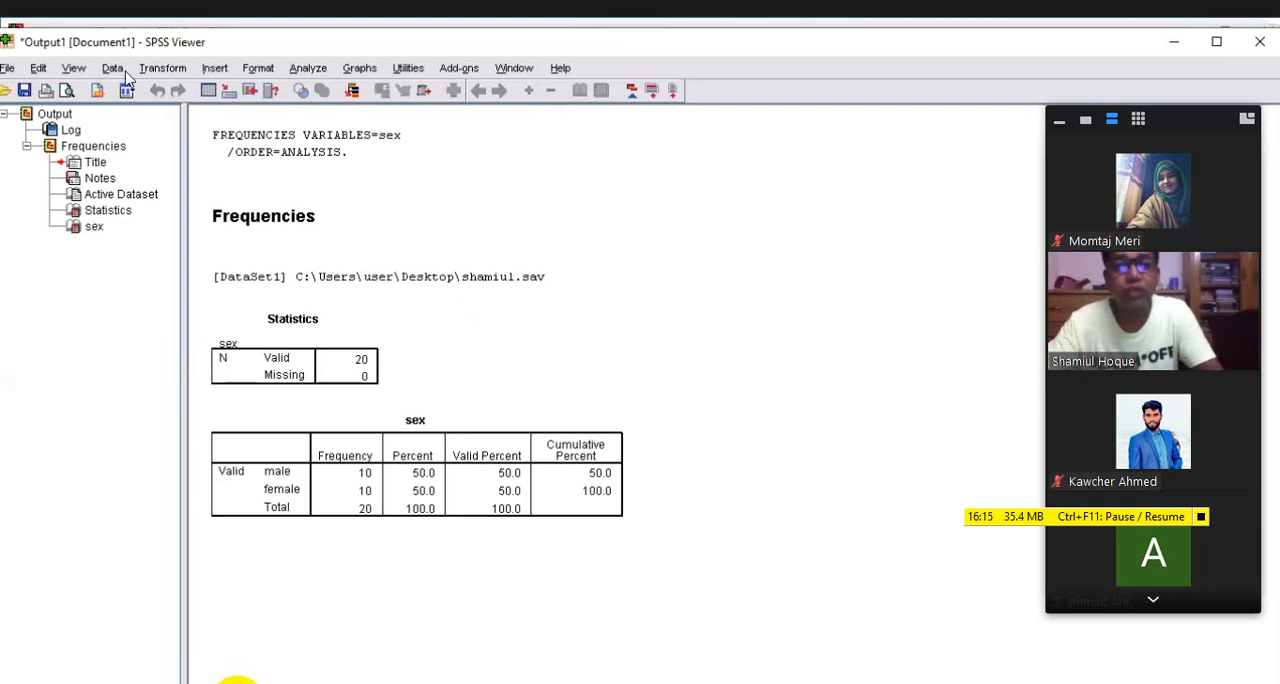
# Open the Frequencies analysis from the descriptive statistics procedures for the shamiul.sav dataset
pyautogui.hotkey('alt', 'a')
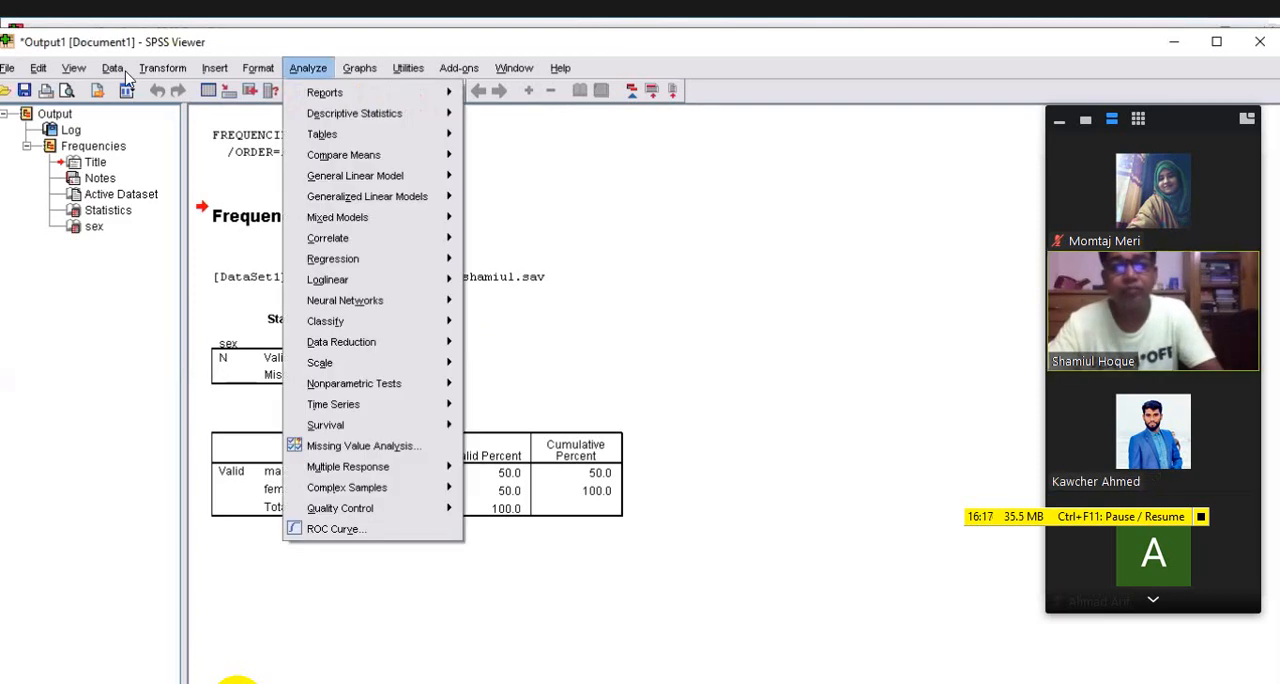
pyautogui.click(401, 119)
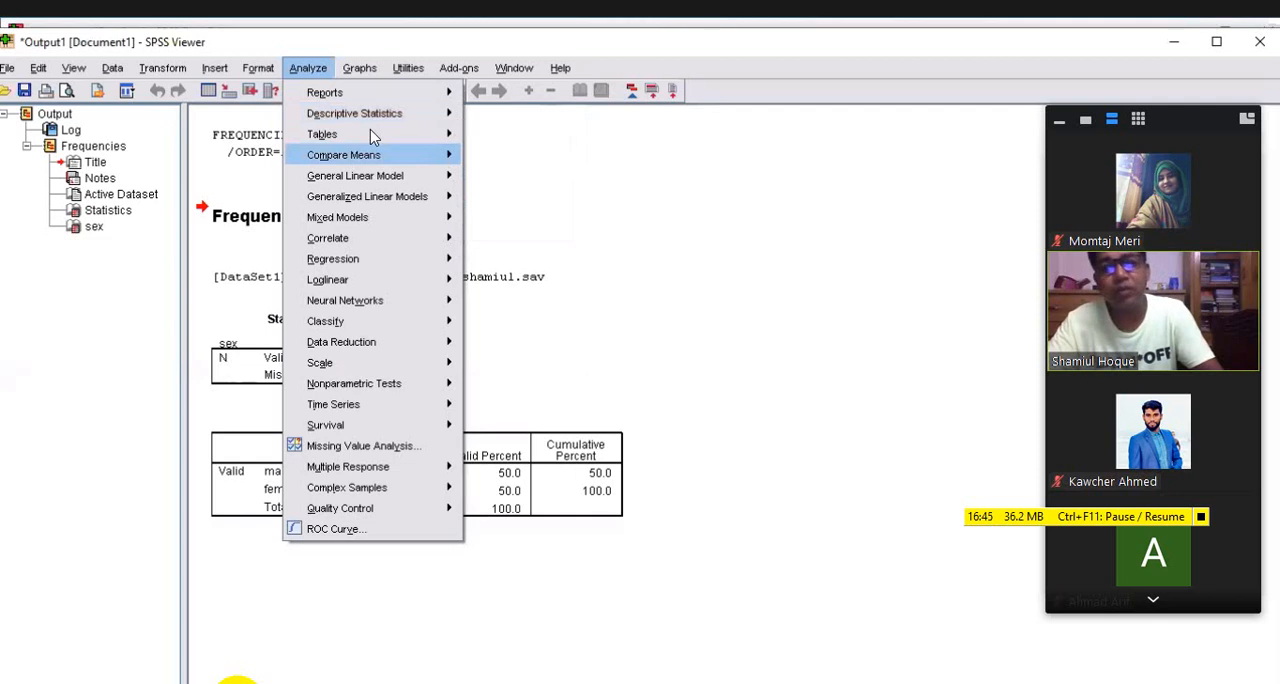
pyautogui.moveTo(395, 115)
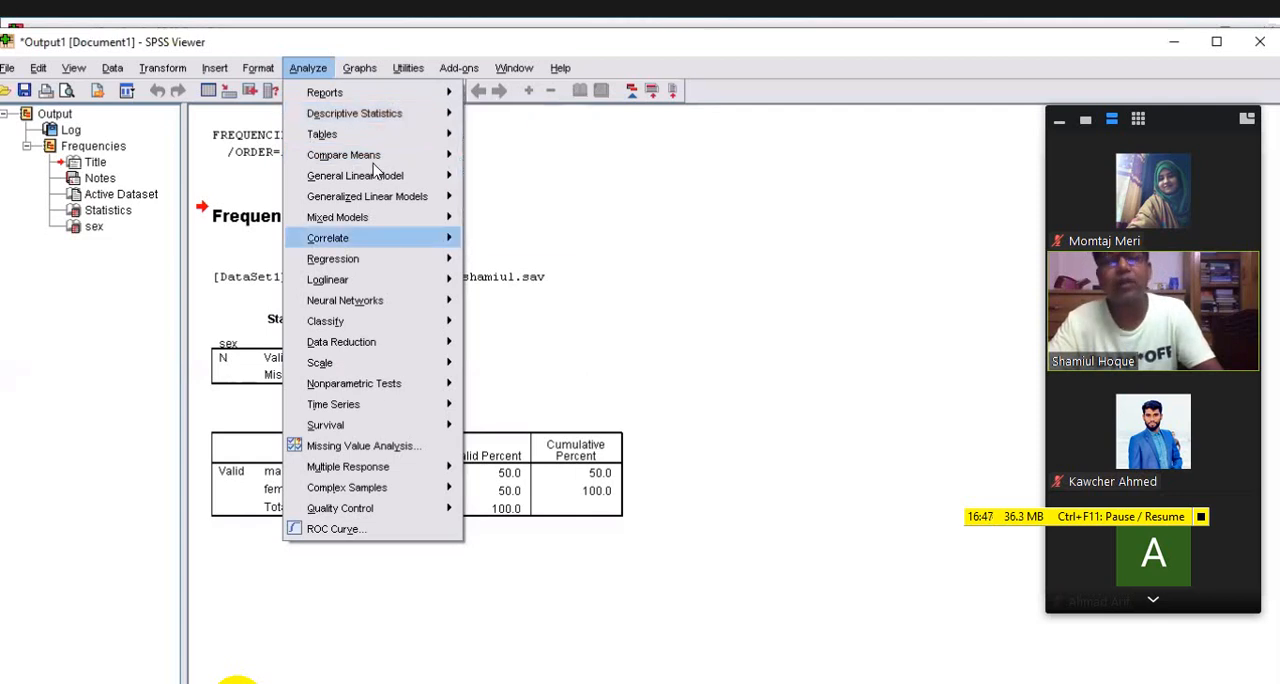
pyautogui.moveTo(374, 162)
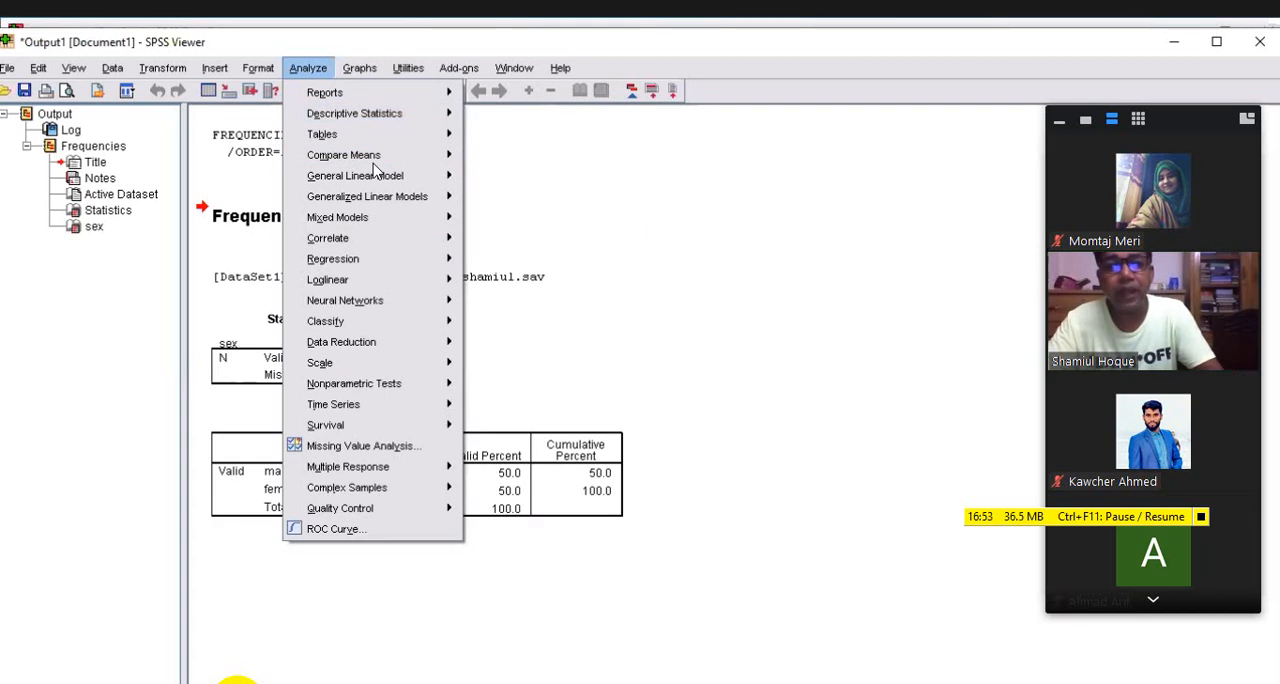
pyautogui.moveTo(406, 116)
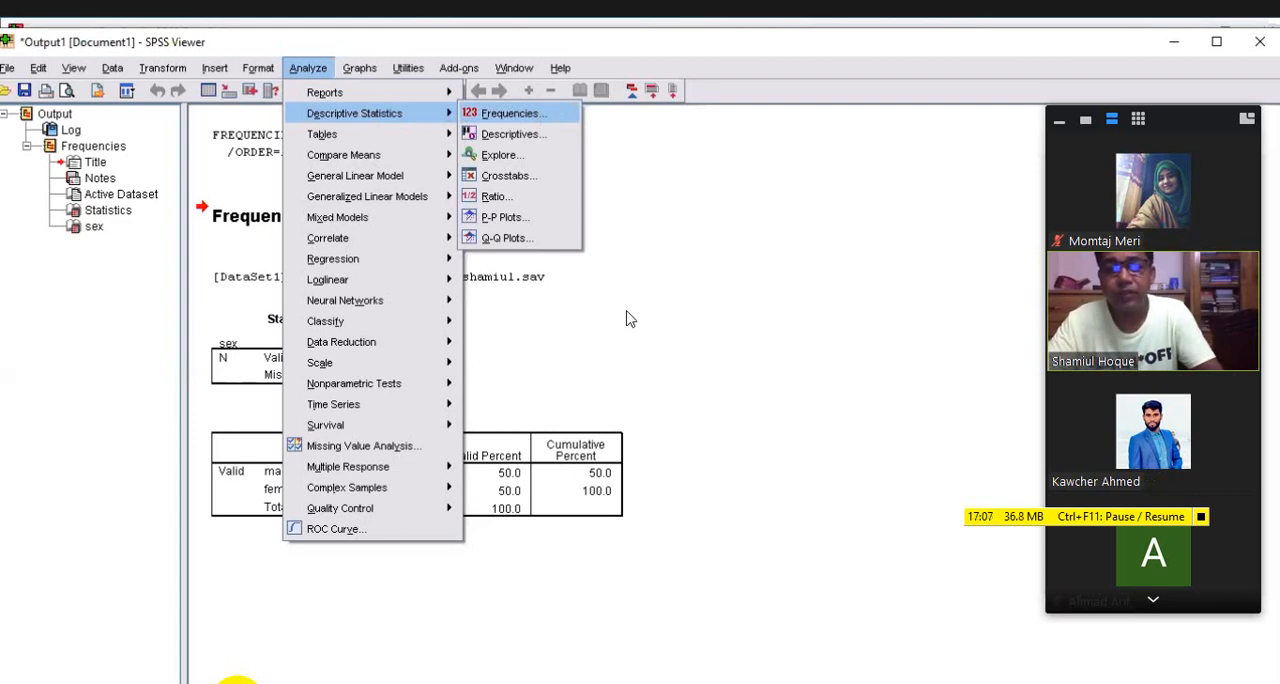
pyautogui.press('Return')
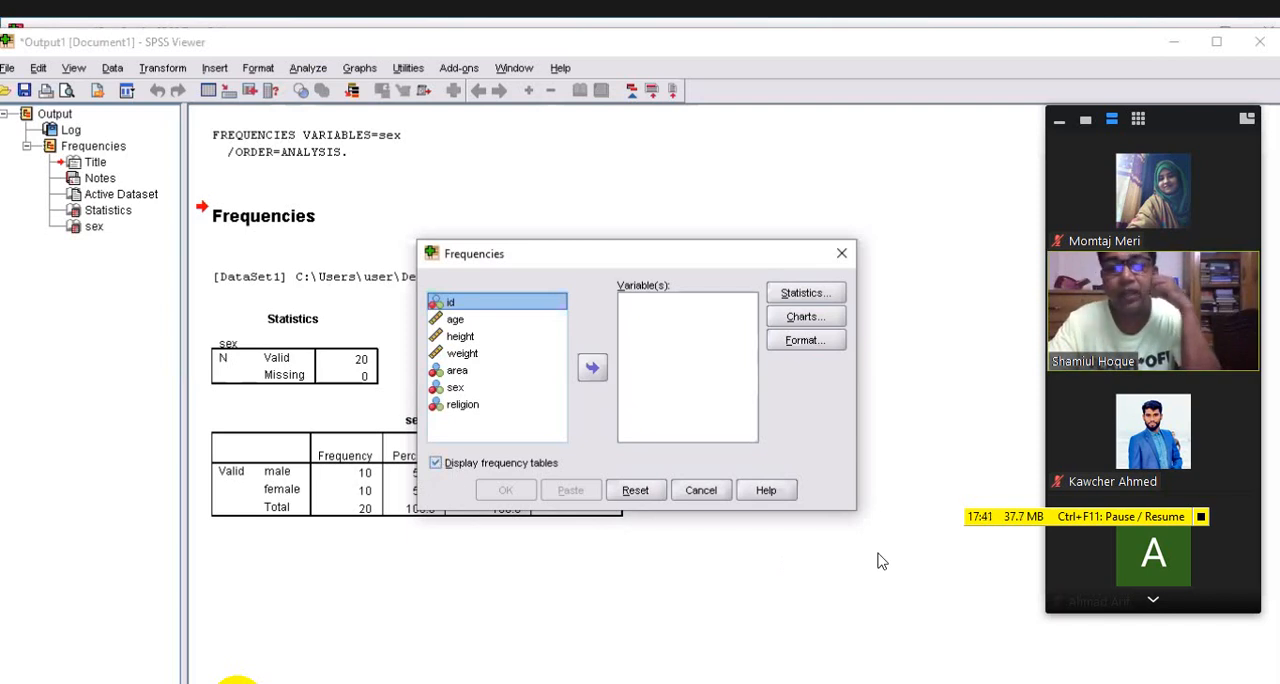
pyautogui.click(456, 389)
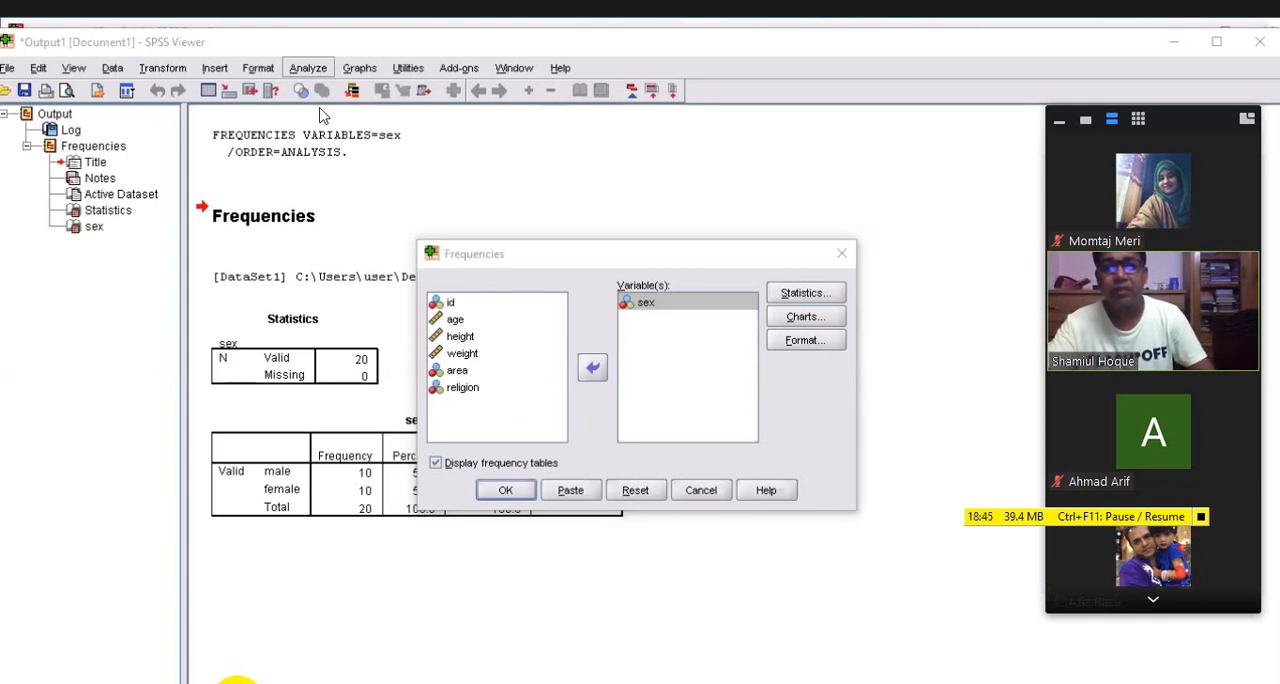
pyautogui.click(308, 67)
pyautogui.moveTo(354, 113)
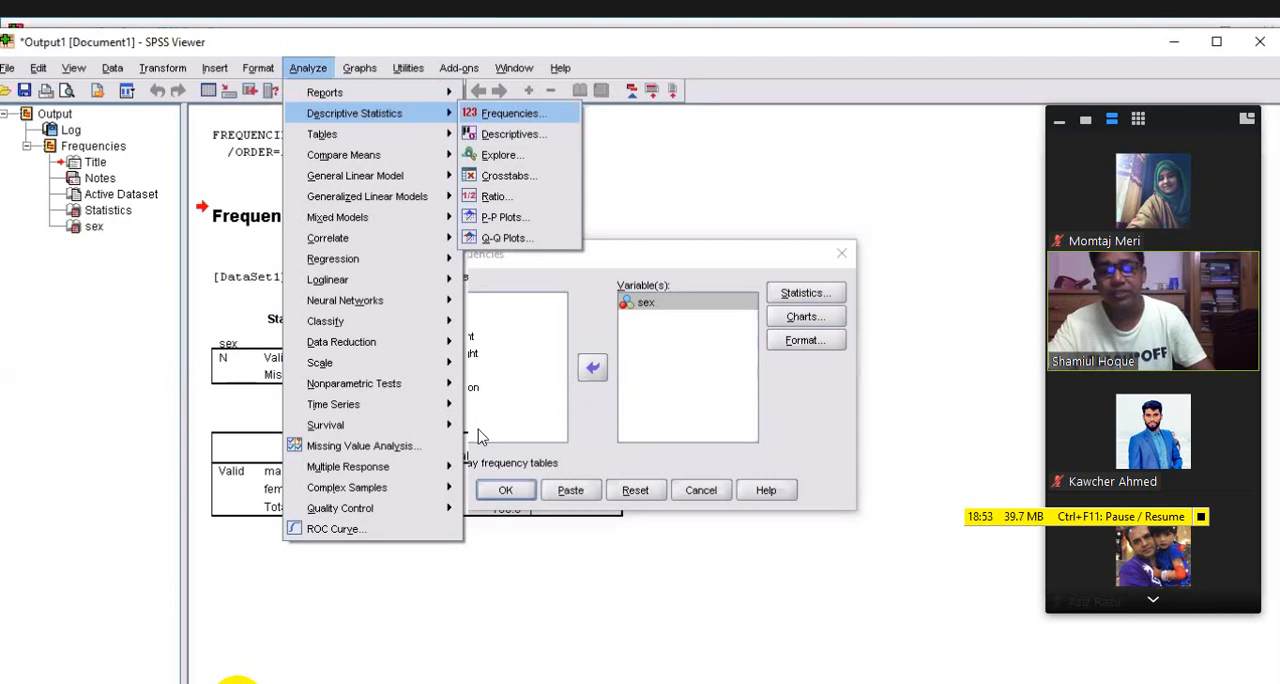
pyautogui.click(512, 460)
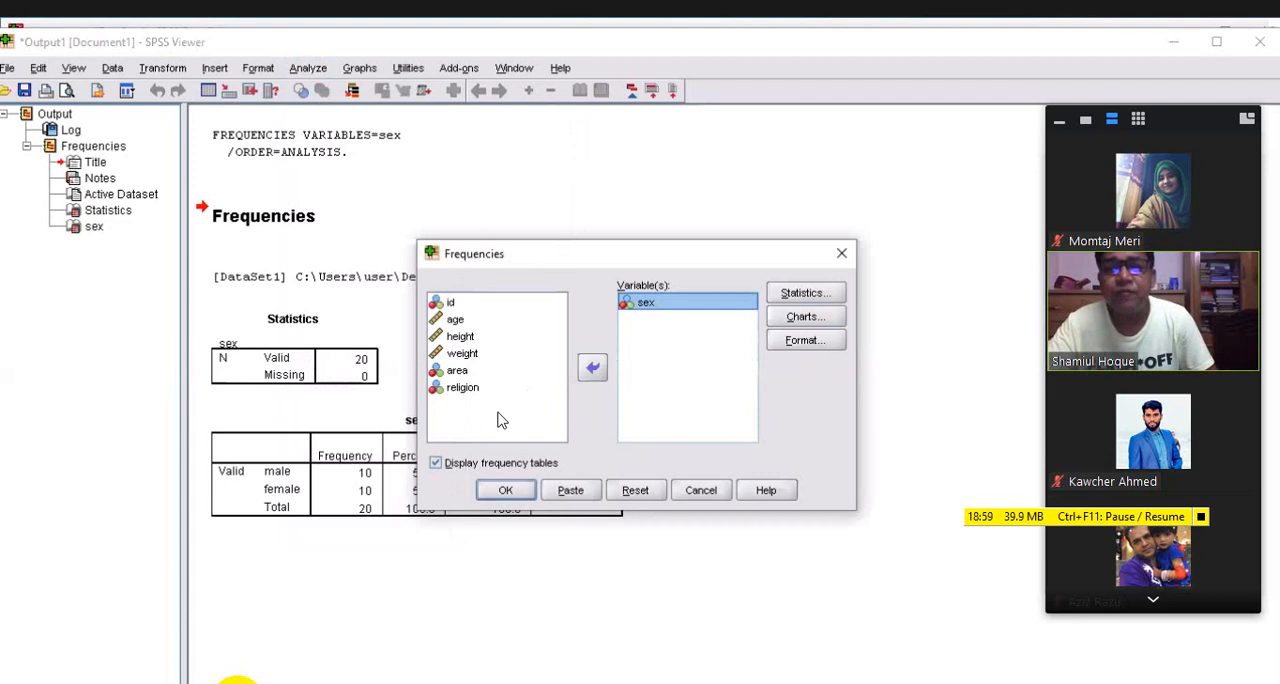
pyautogui.click(655, 488)
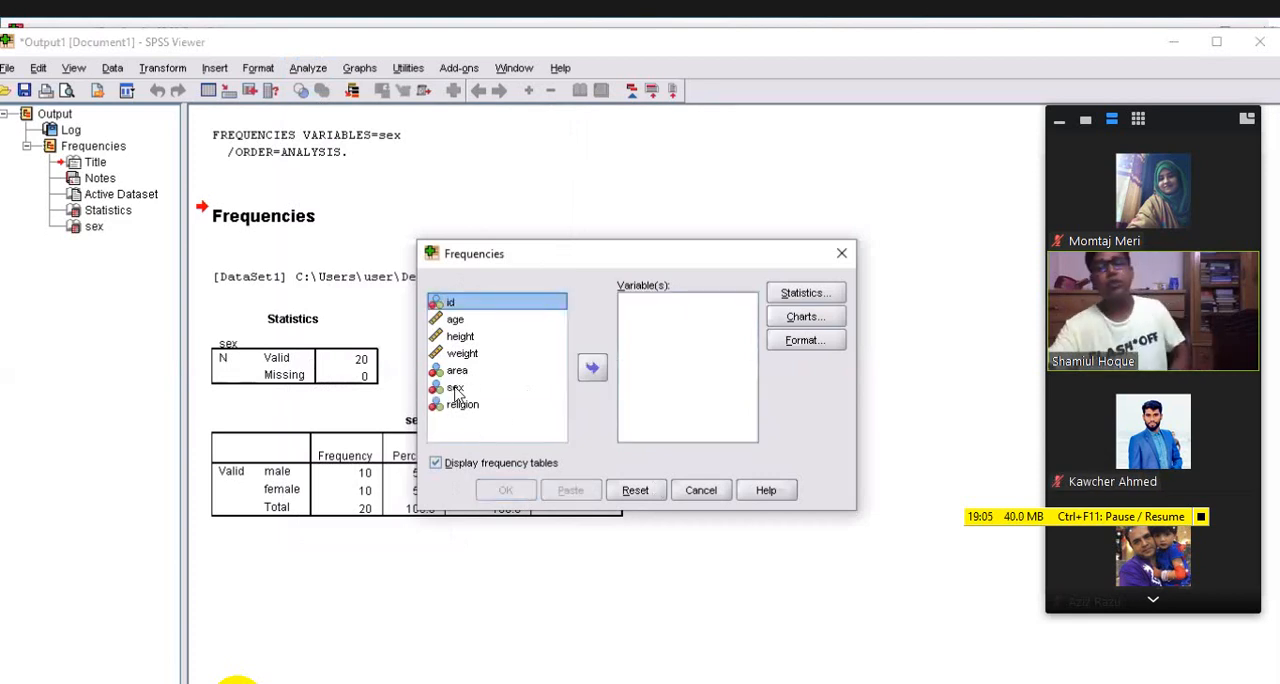
# Choose sex as the analysis variable and run Frequencies with frequency tables displayed
pyautogui.click(455, 388)
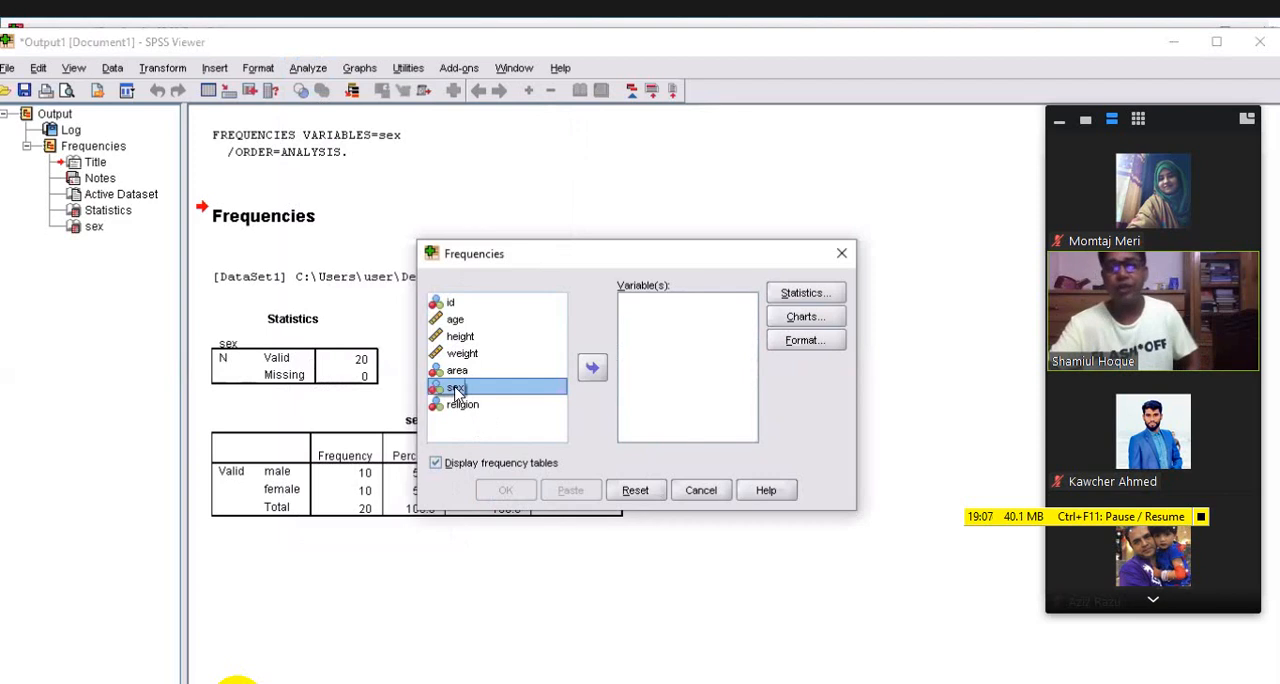
pyautogui.click(592, 370)
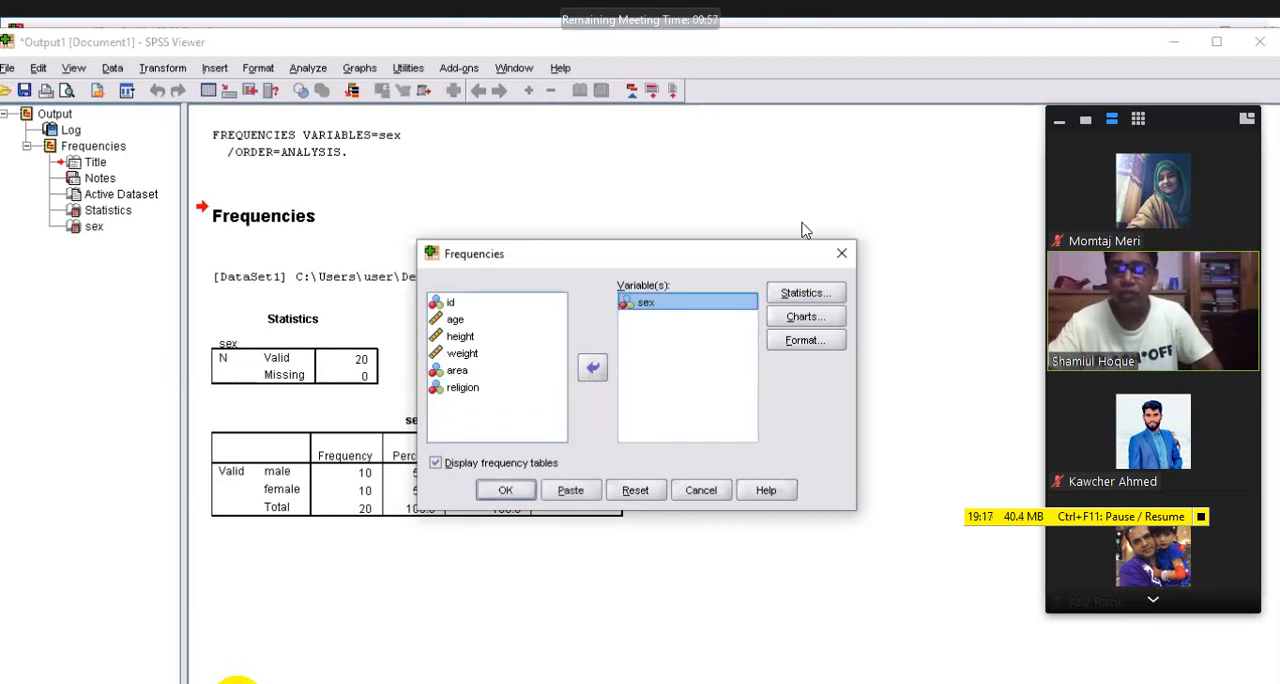
pyautogui.click(507, 490)
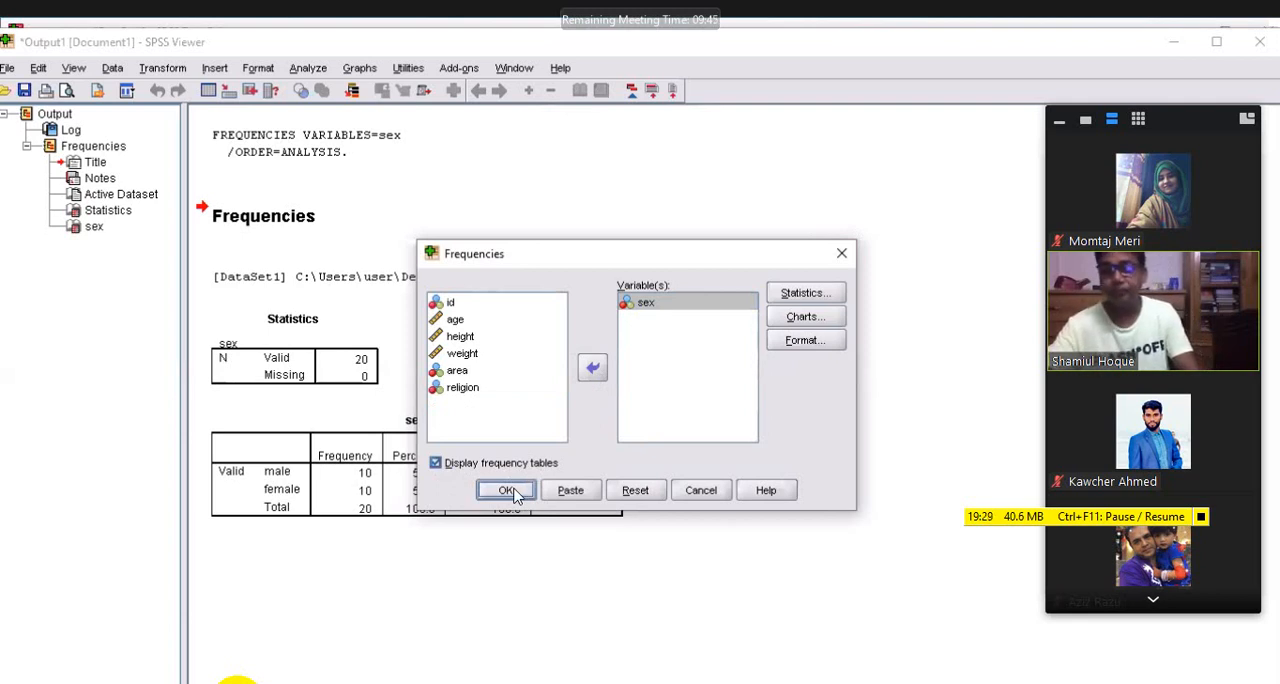
pyautogui.click(511, 491)
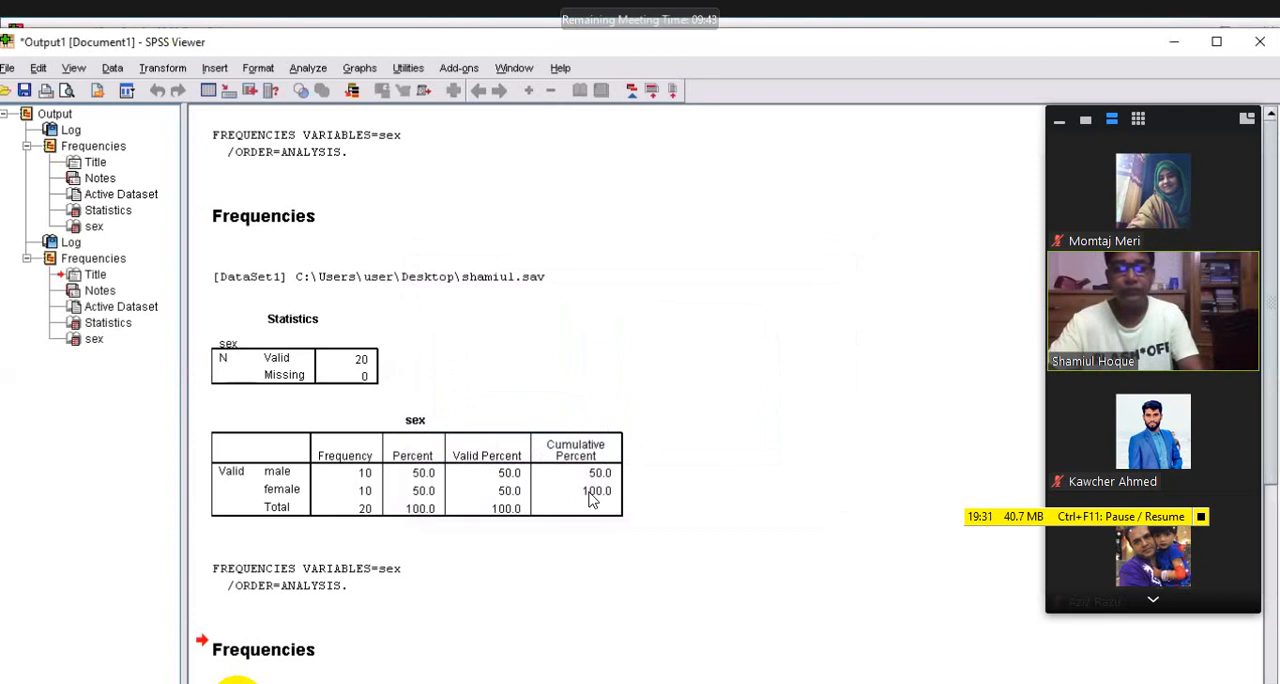
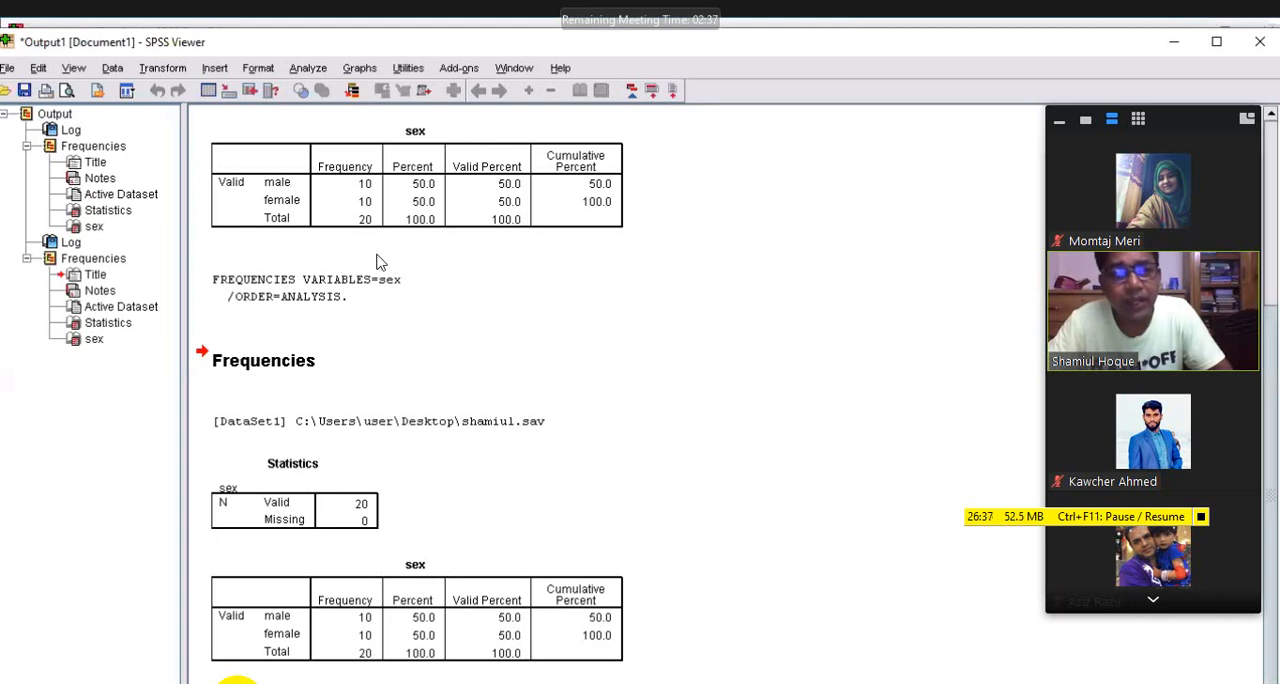
# Reset the Frequencies settings, choose area as the only analysis variable, and run it with frequency tables displayed
pyautogui.click(308, 68)
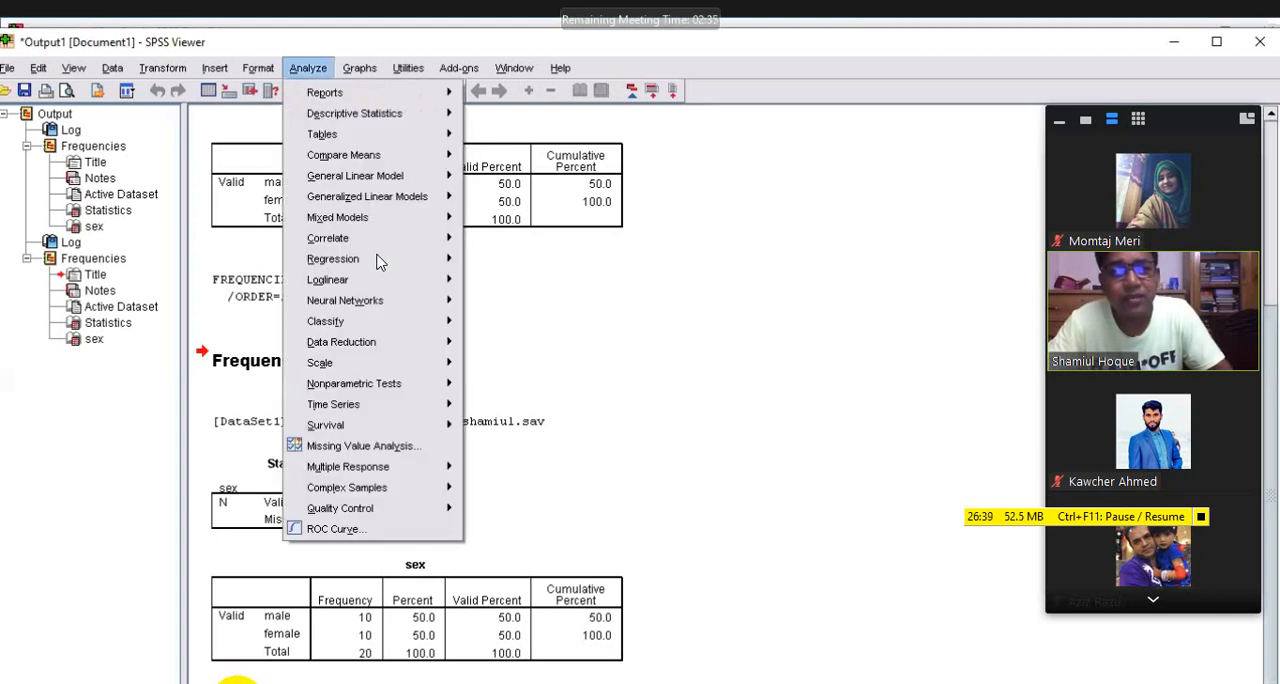
pyautogui.moveTo(372, 118)
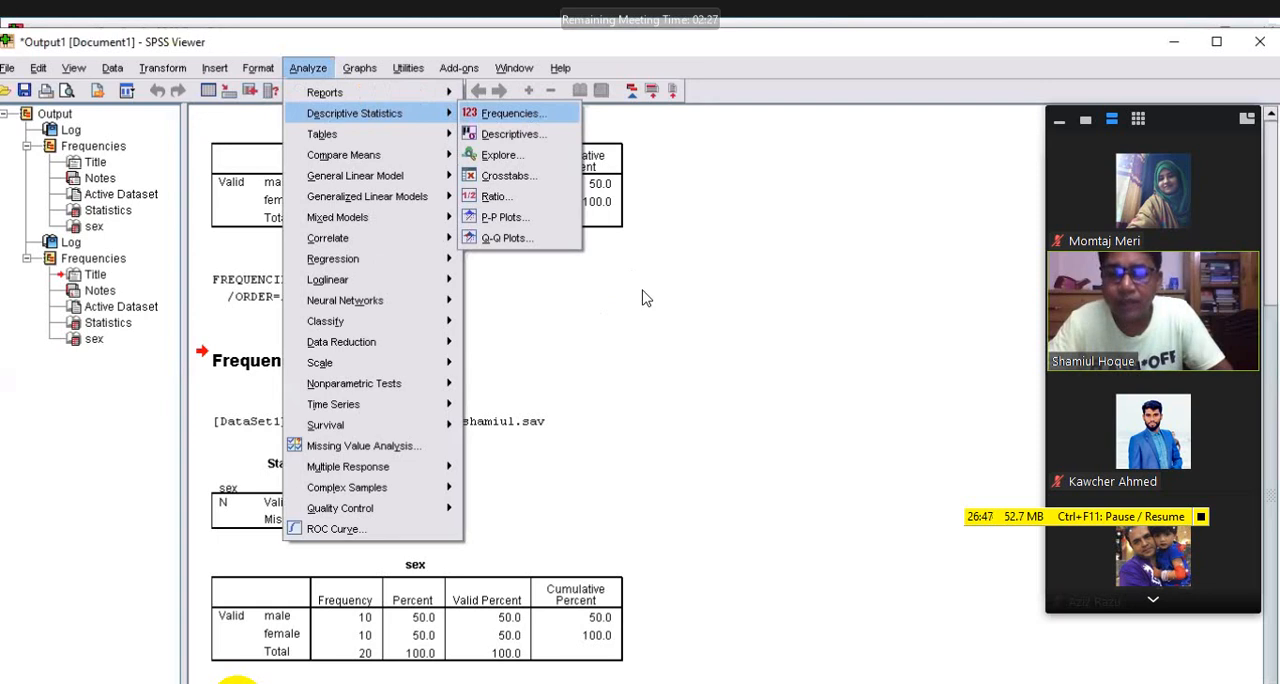
pyautogui.press('Return')
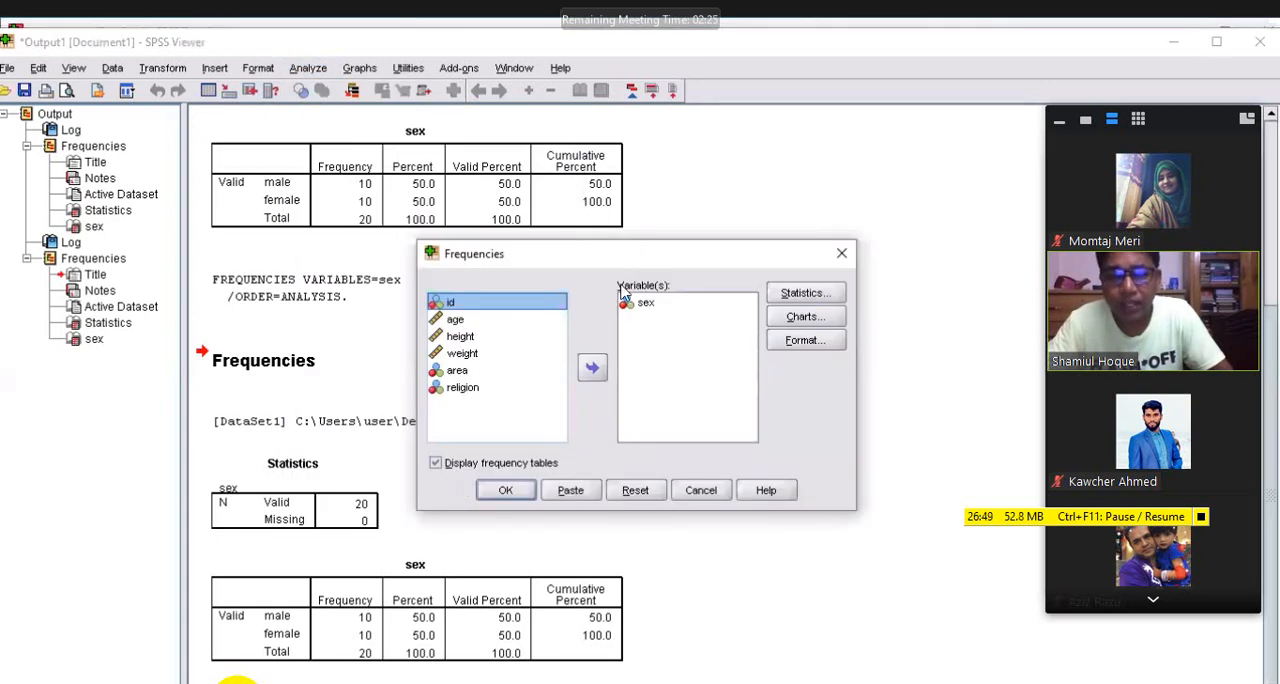
pyautogui.click(634, 490)
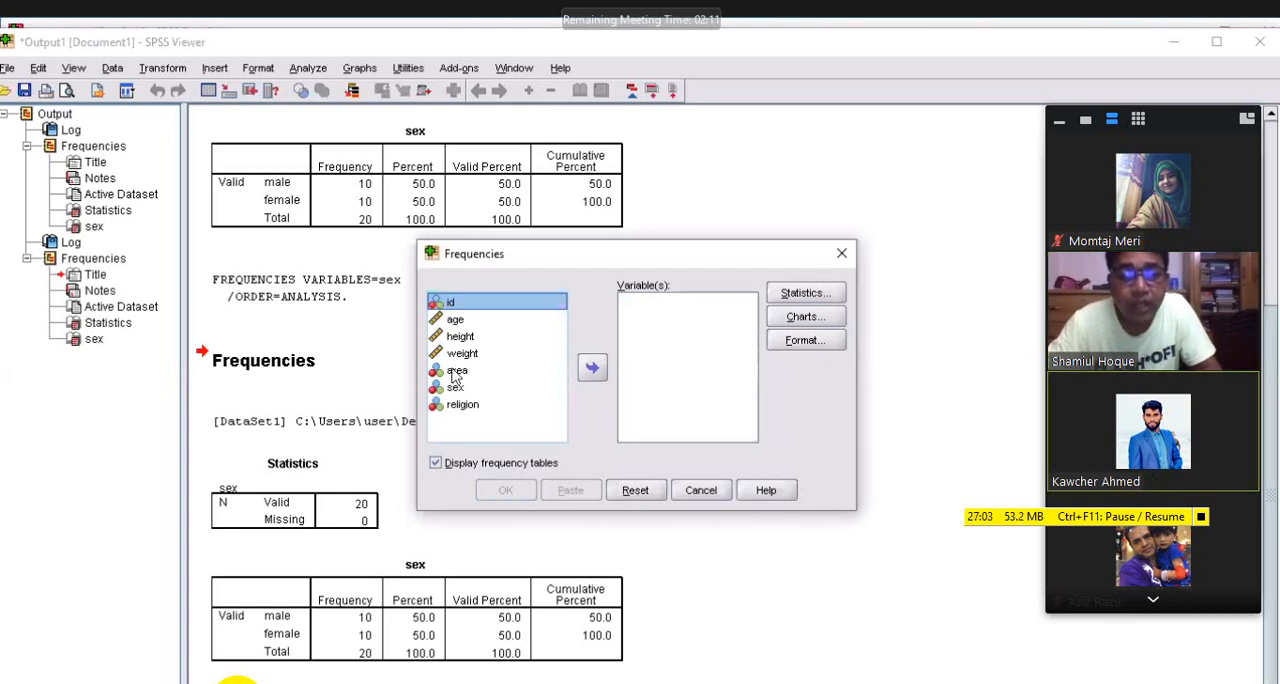
pyautogui.click(560, 370)
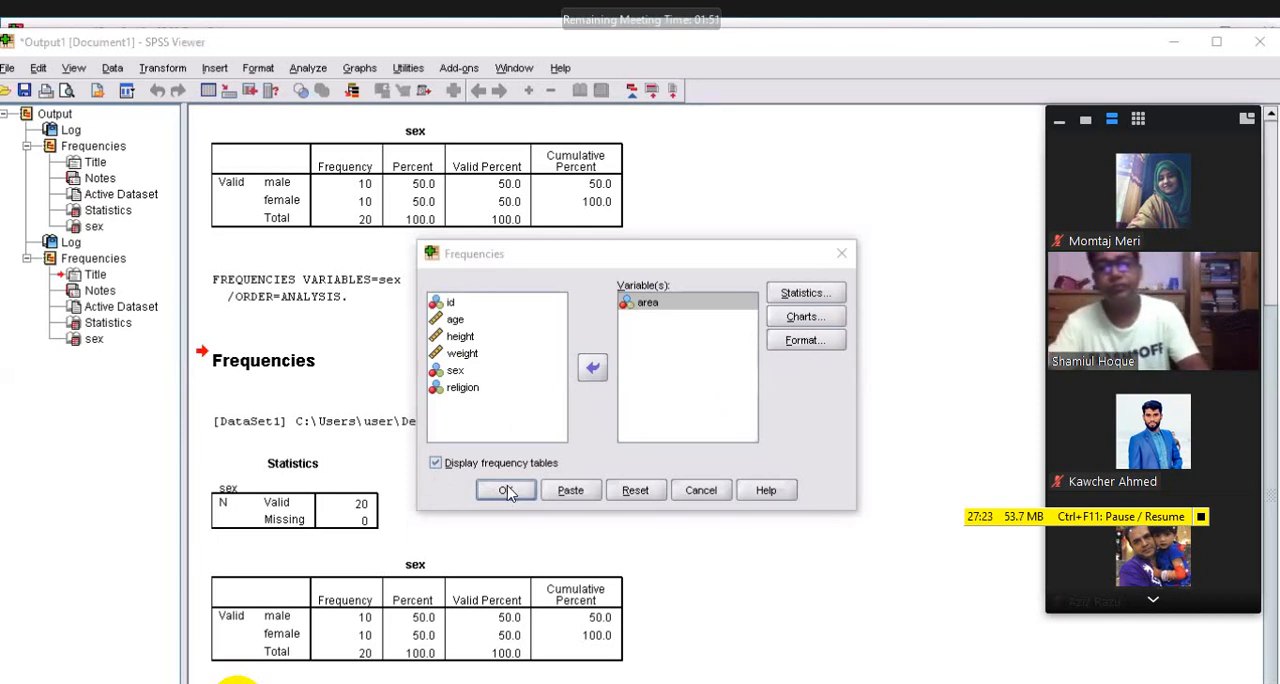
pyautogui.press('Return')
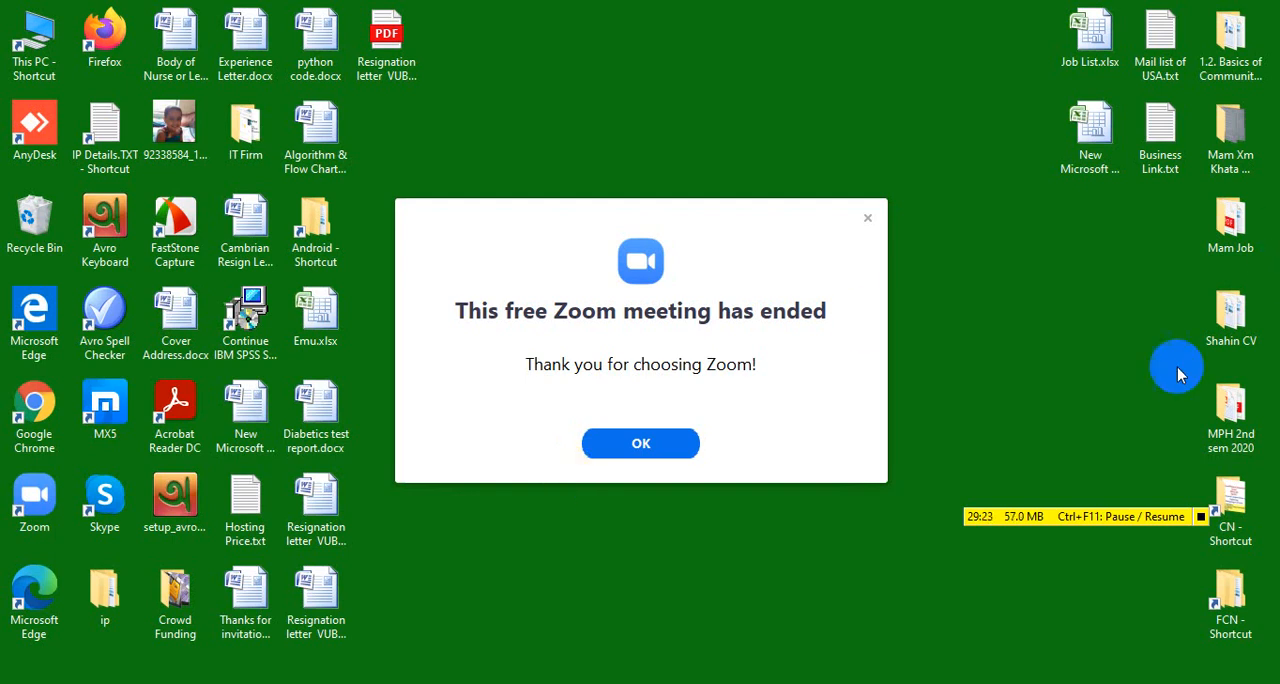
# Dismiss the Zoom meeting-ended notice and show the variable definitions of shamiul.sav in SPSS
pyautogui.click(1232, 505)
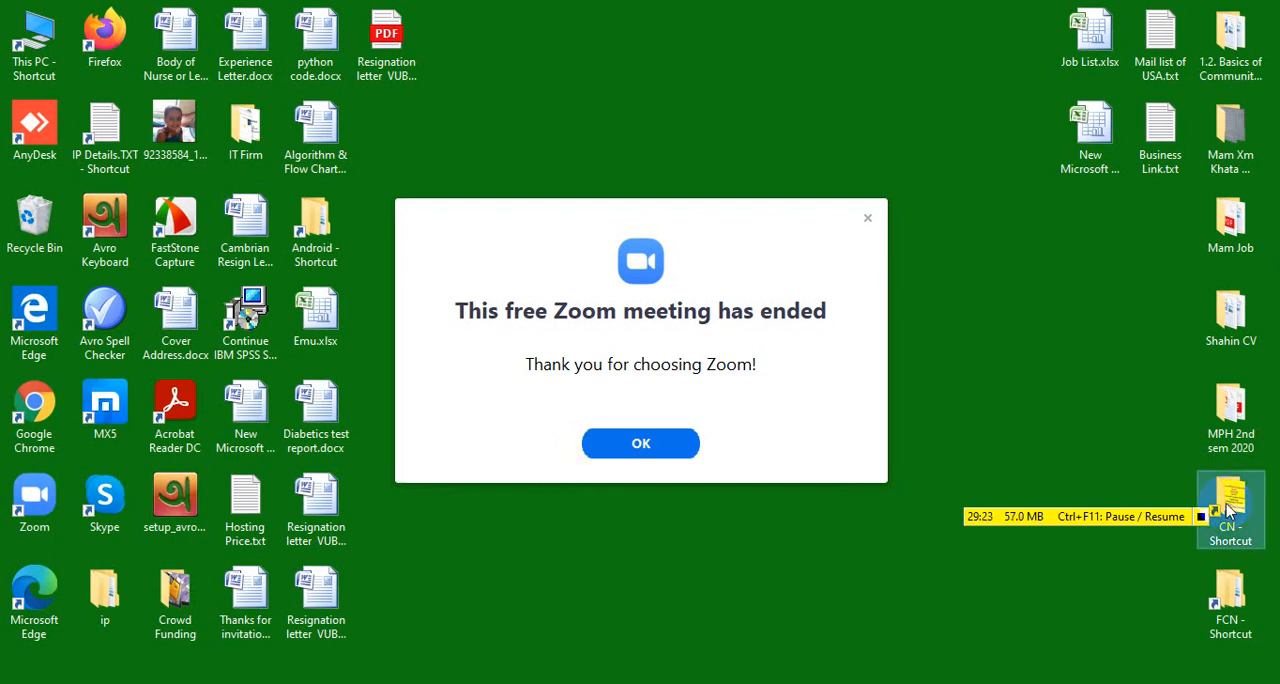
pyautogui.click(867, 215)
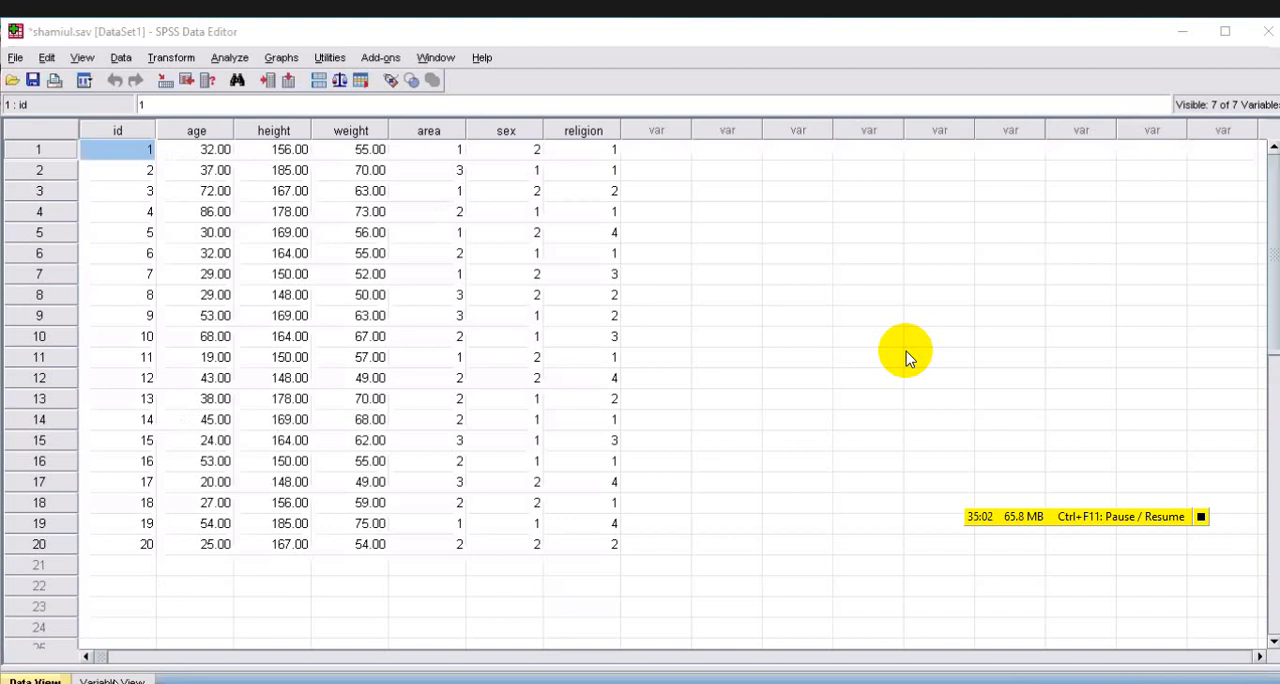
pyautogui.hotkey('ctrl', 't')
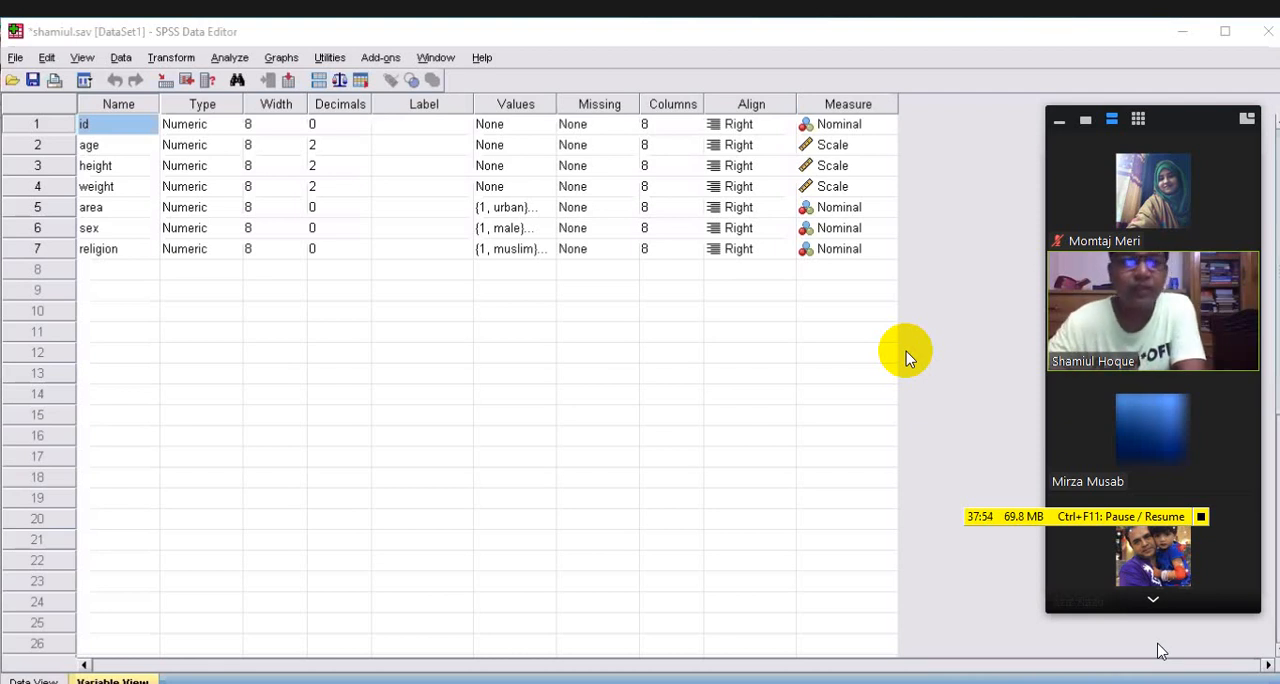
pyautogui.click(229, 58)
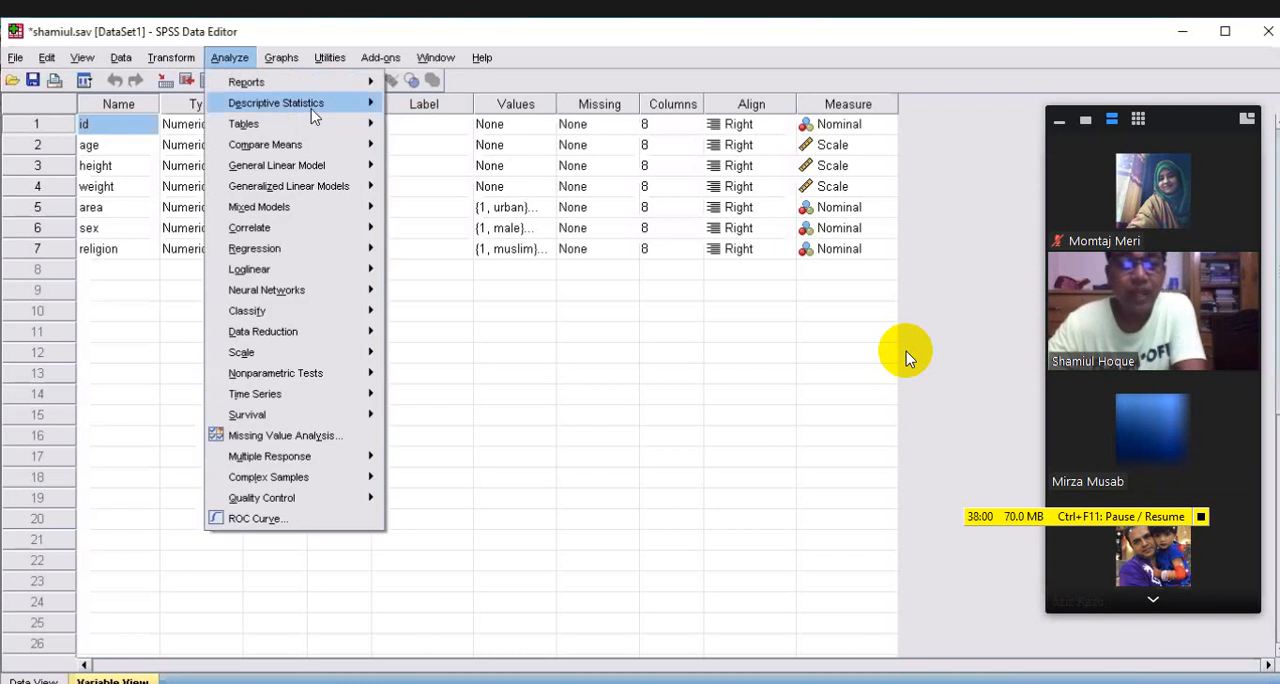
pyautogui.moveTo(313, 116)
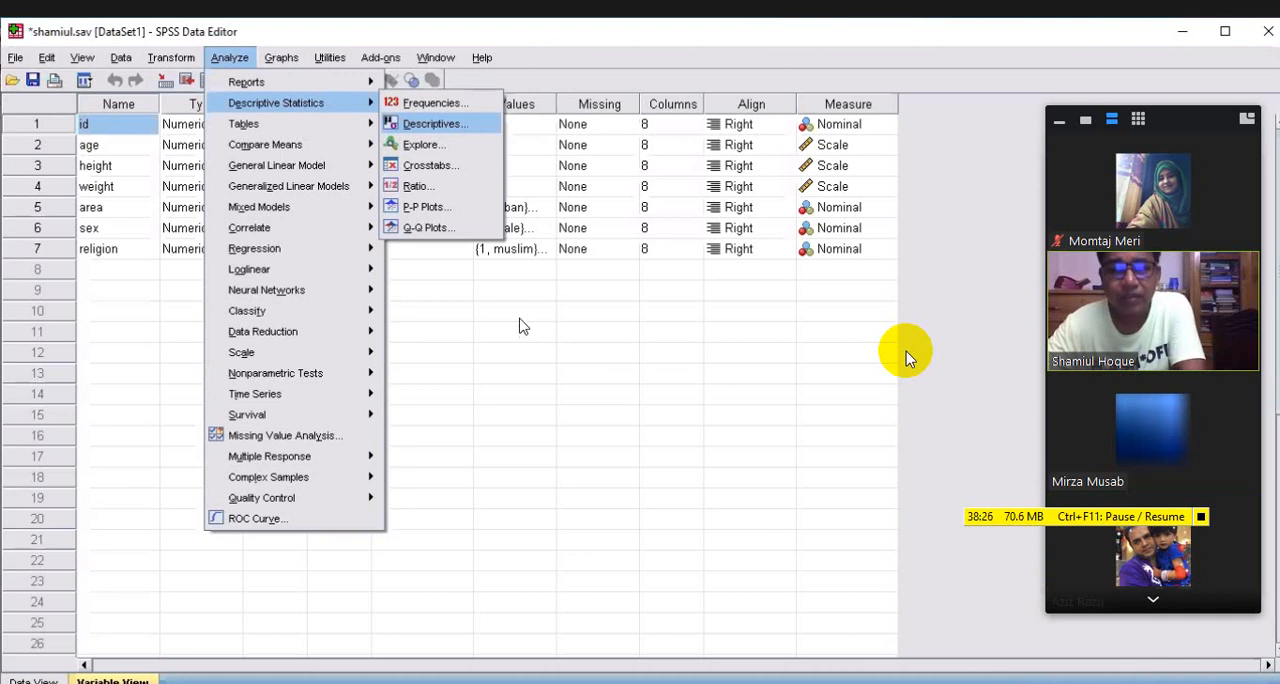
pyautogui.click(435, 124)
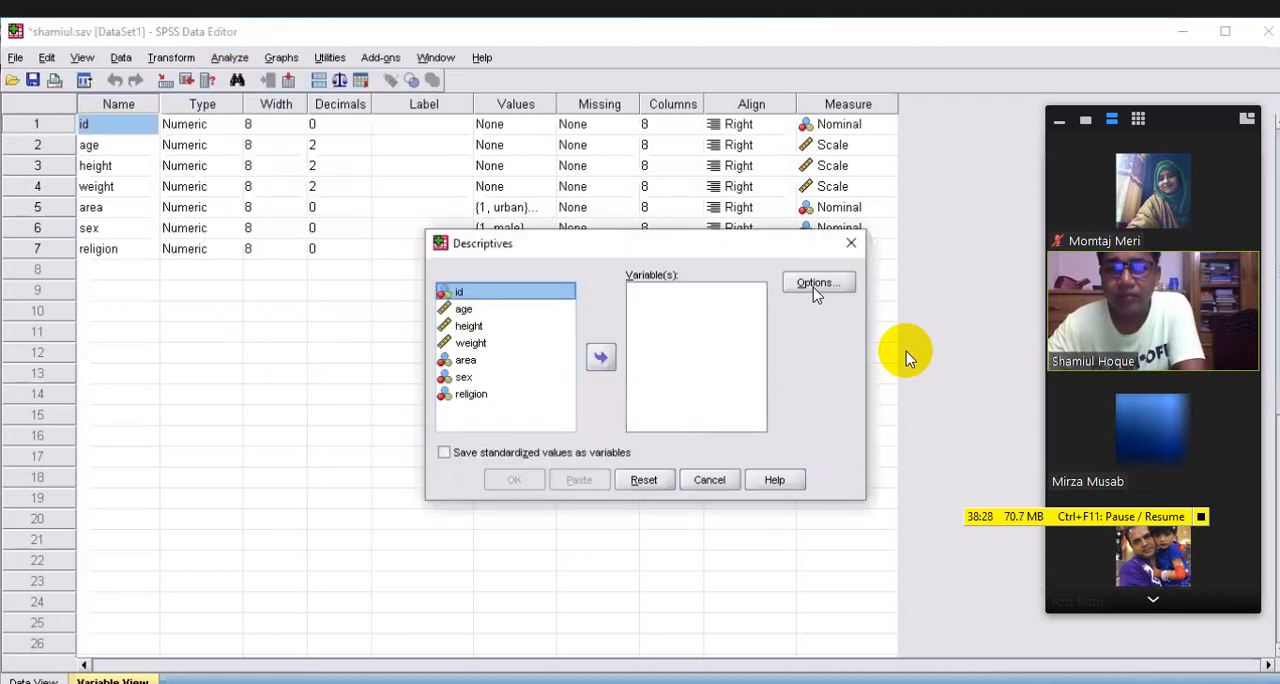
pyautogui.click(815, 284)
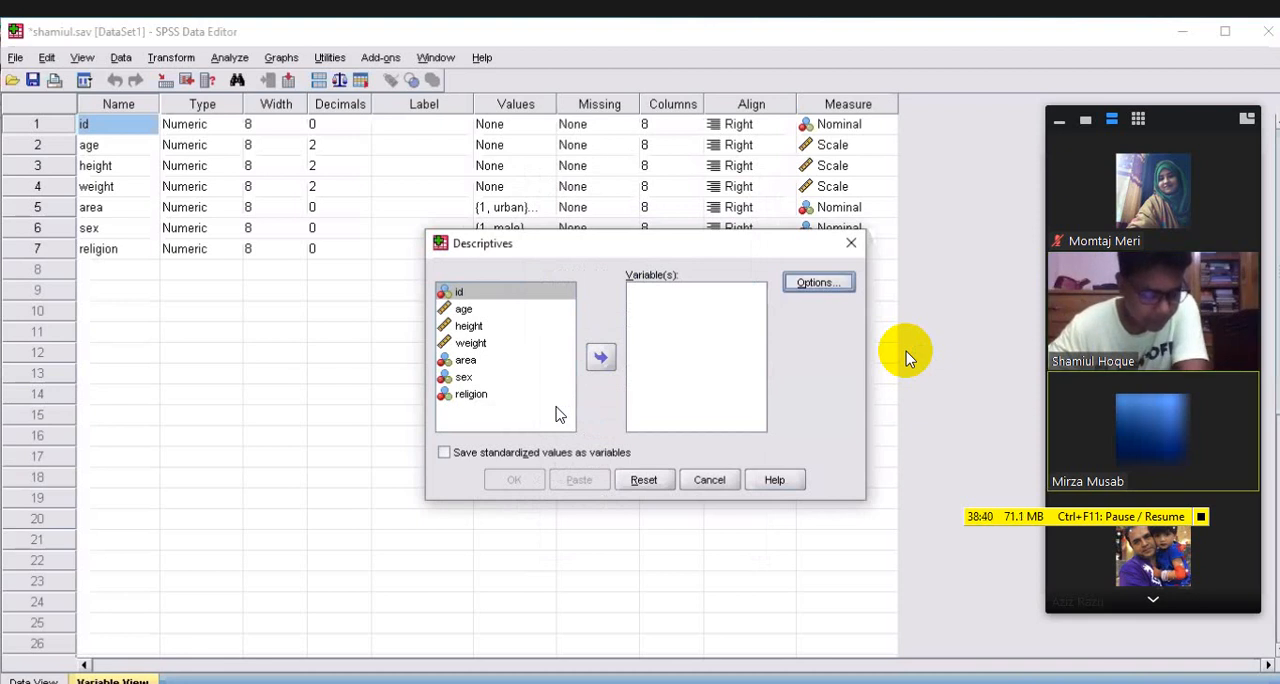
pyautogui.click(464, 310)
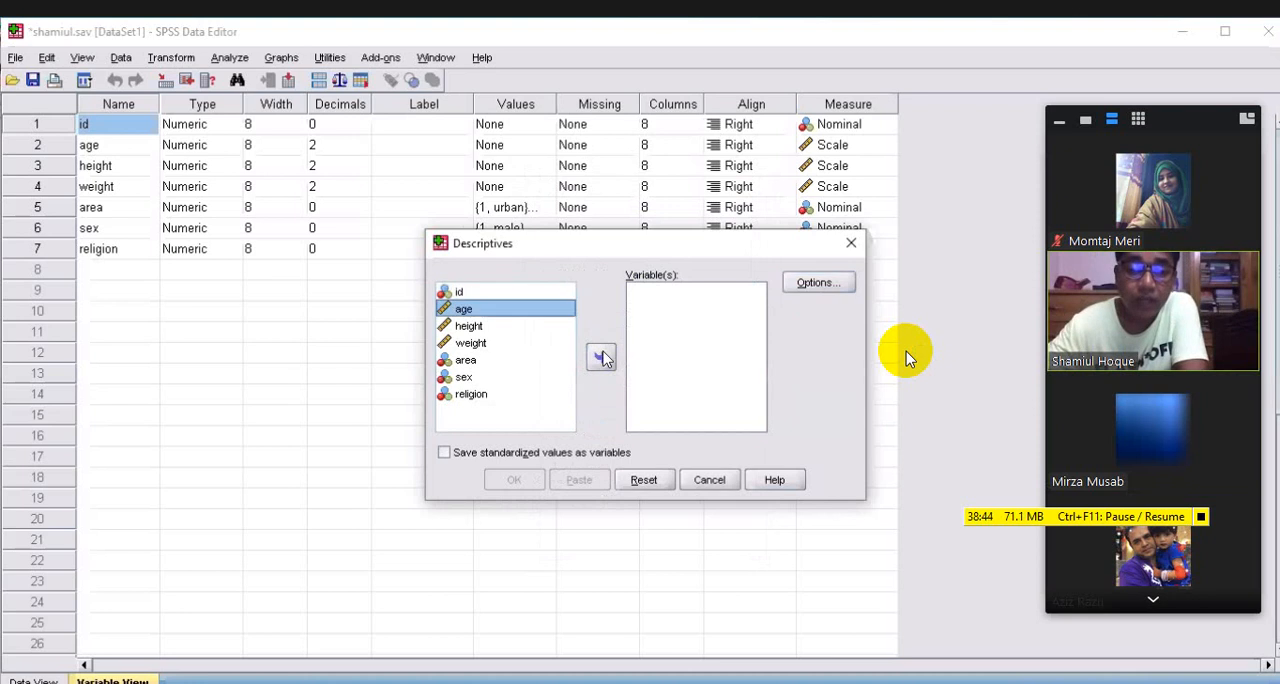
pyautogui.doubleClick(469, 310)
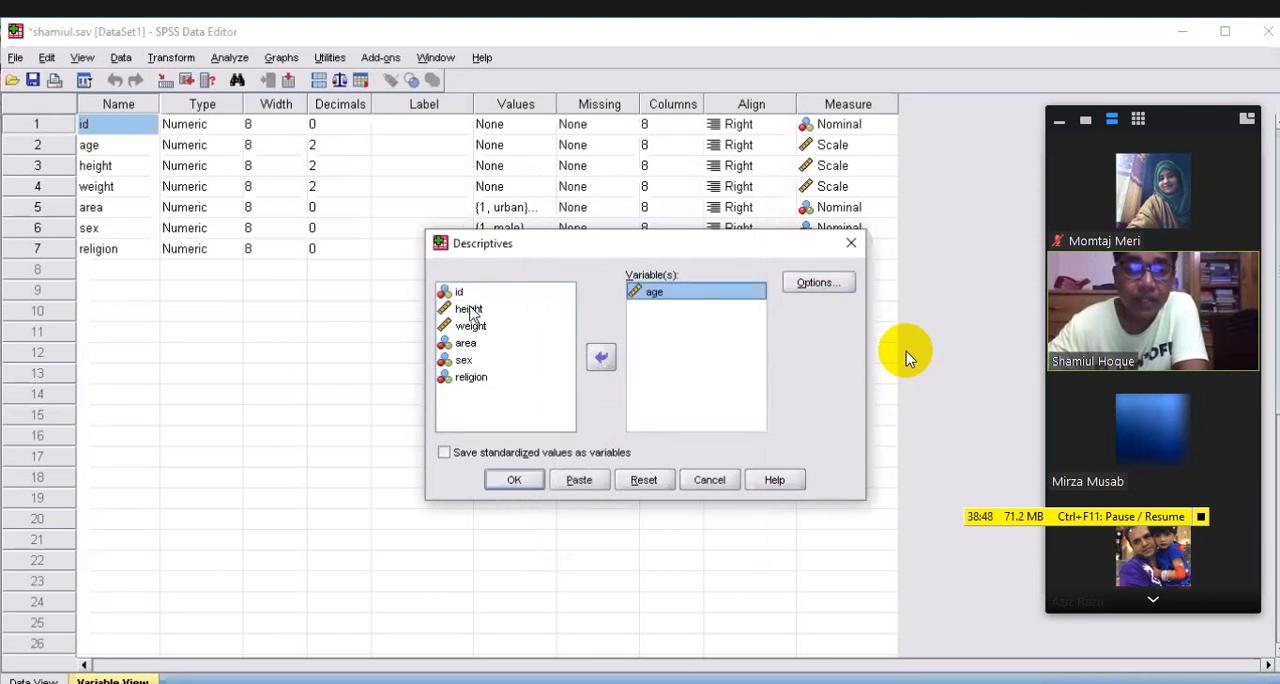
pyautogui.click(469, 309)
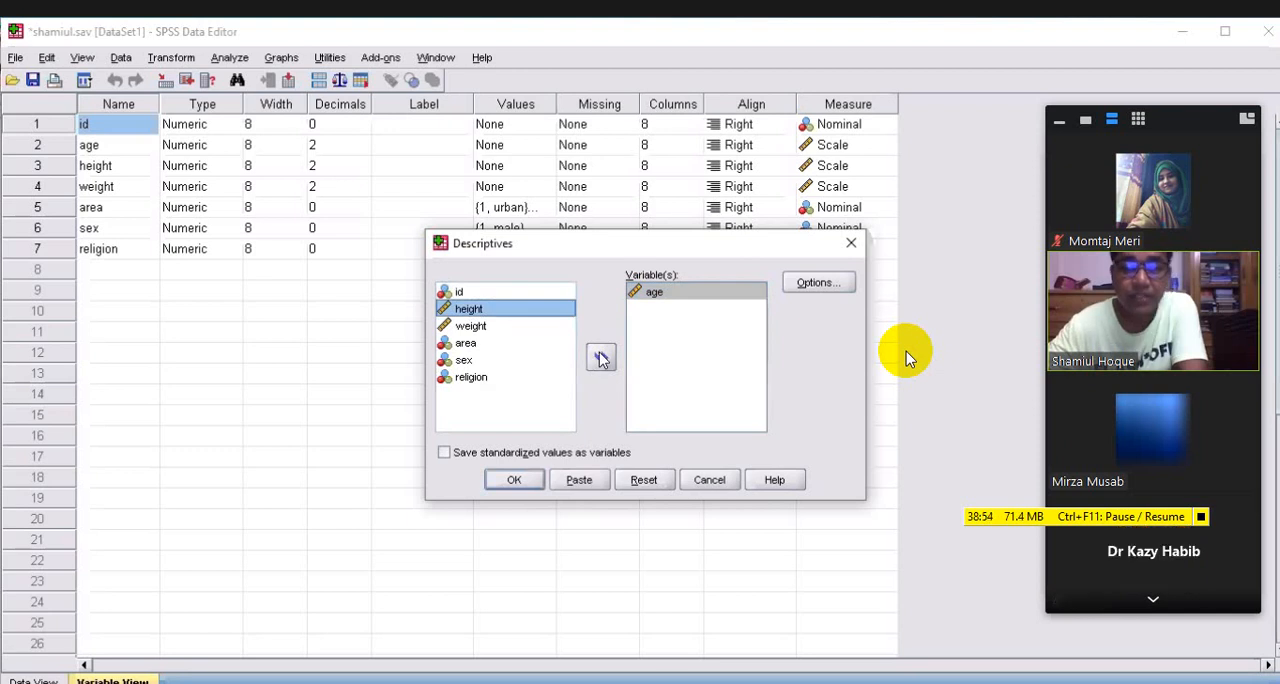
pyautogui.click(600, 358)
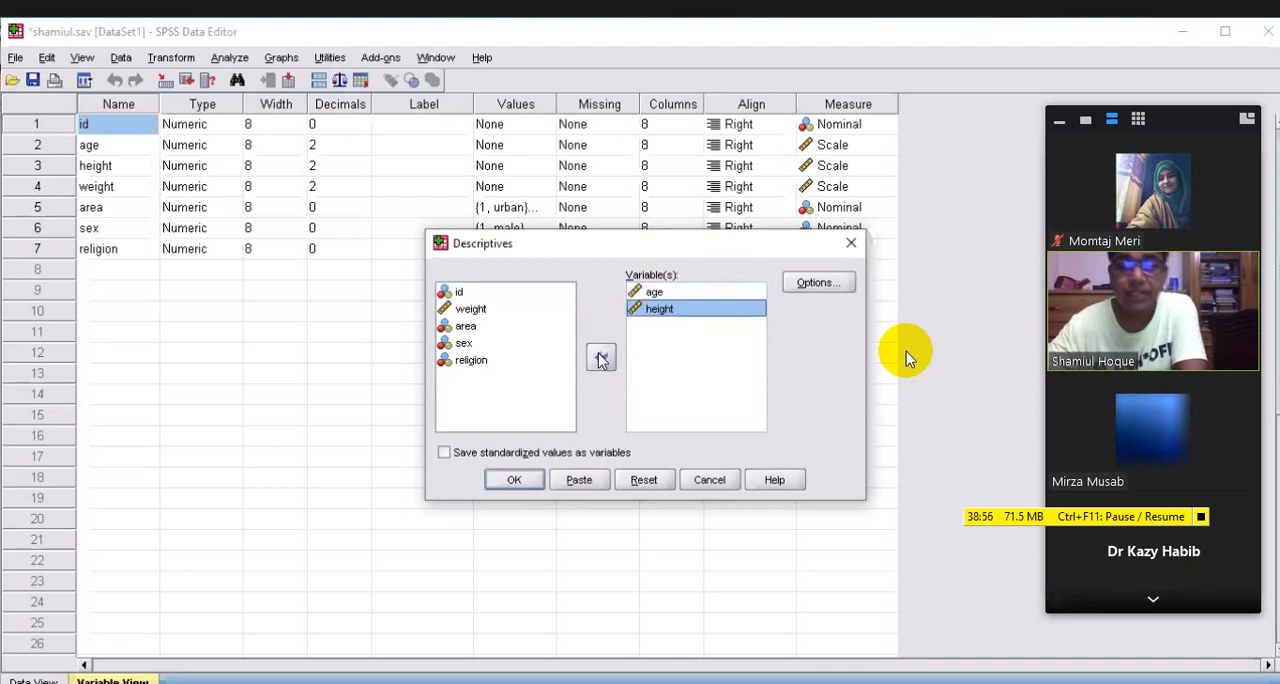
pyautogui.click(818, 284)
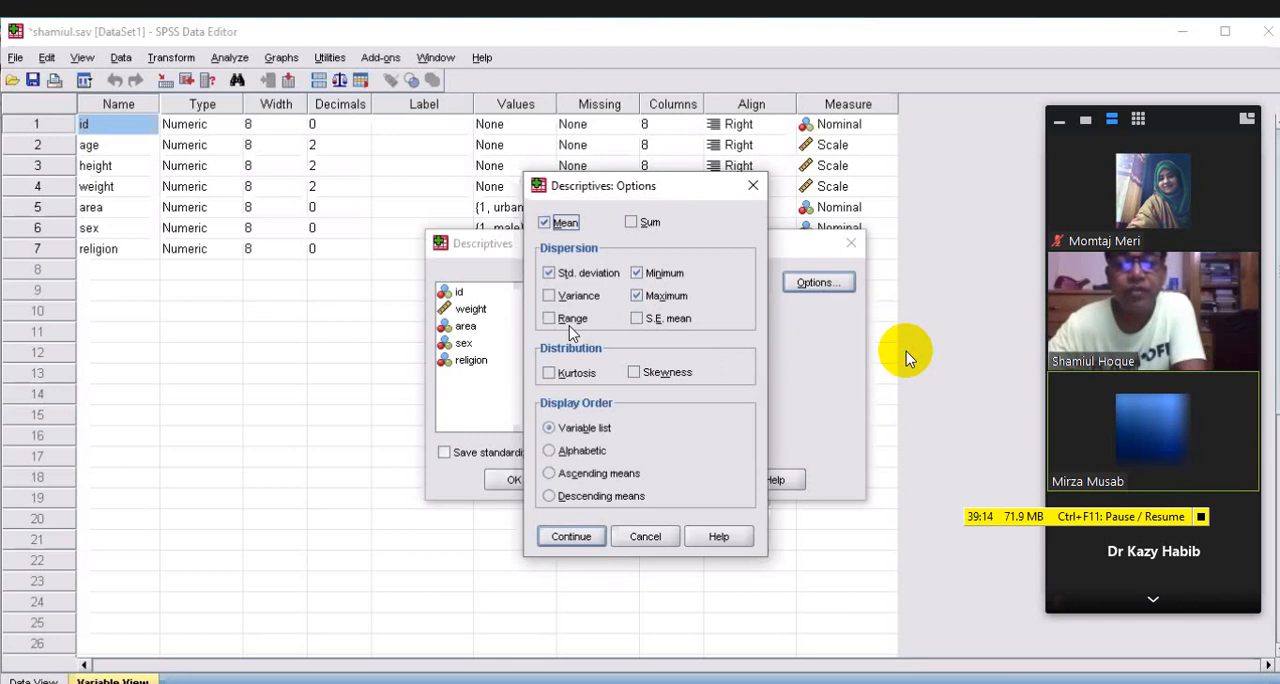
pyautogui.click(553, 375)
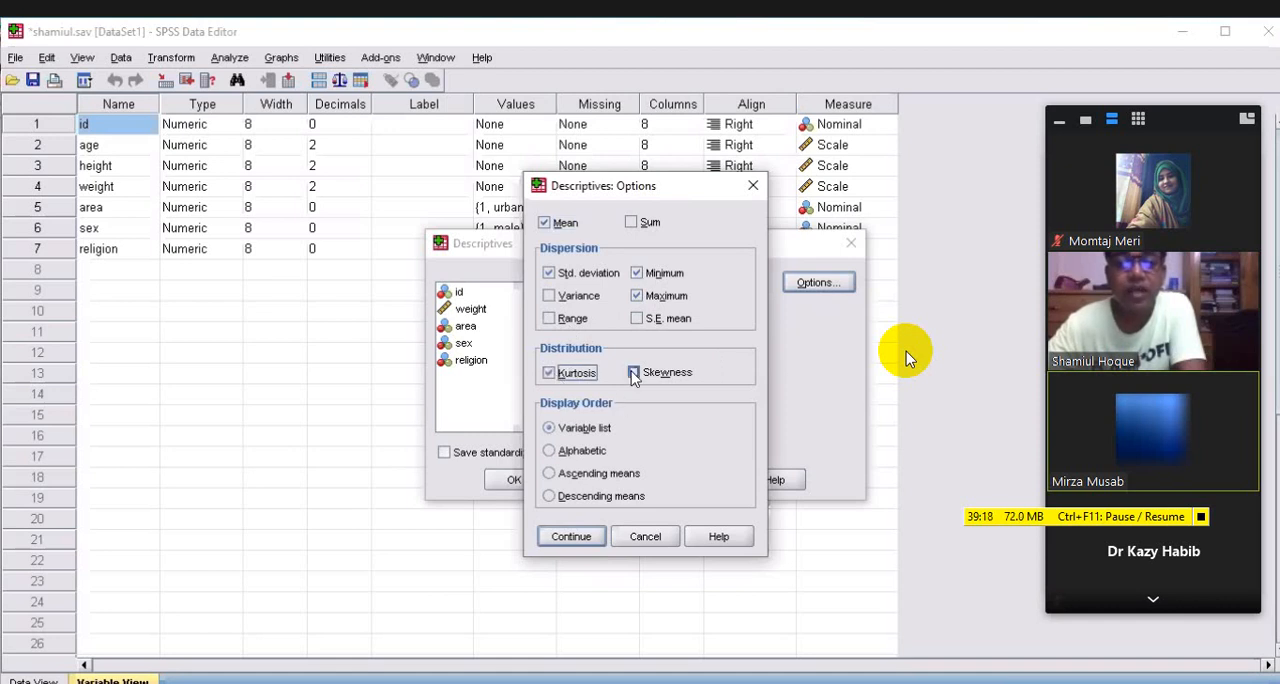
pyautogui.click(633, 374)
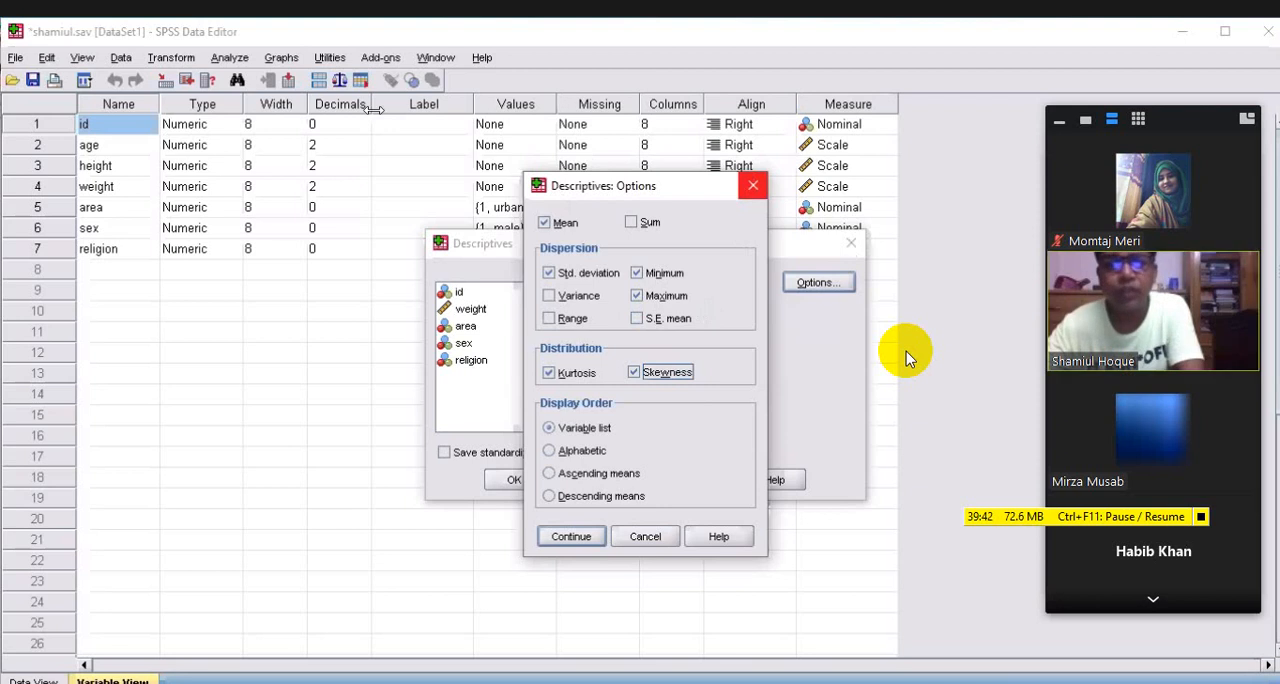
# Start a Frequencies analysis on shamiul.sav with the scale variables age and height as analysis variables
pyautogui.click(226, 58)
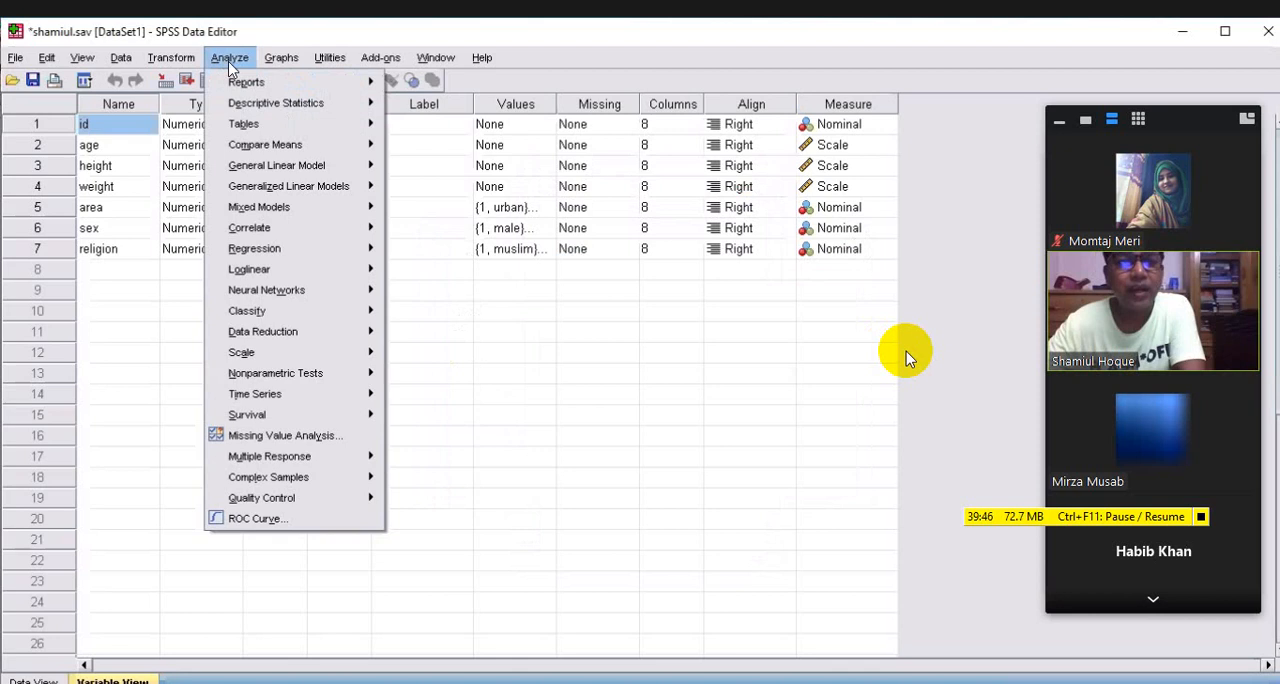
pyautogui.moveTo(338, 112)
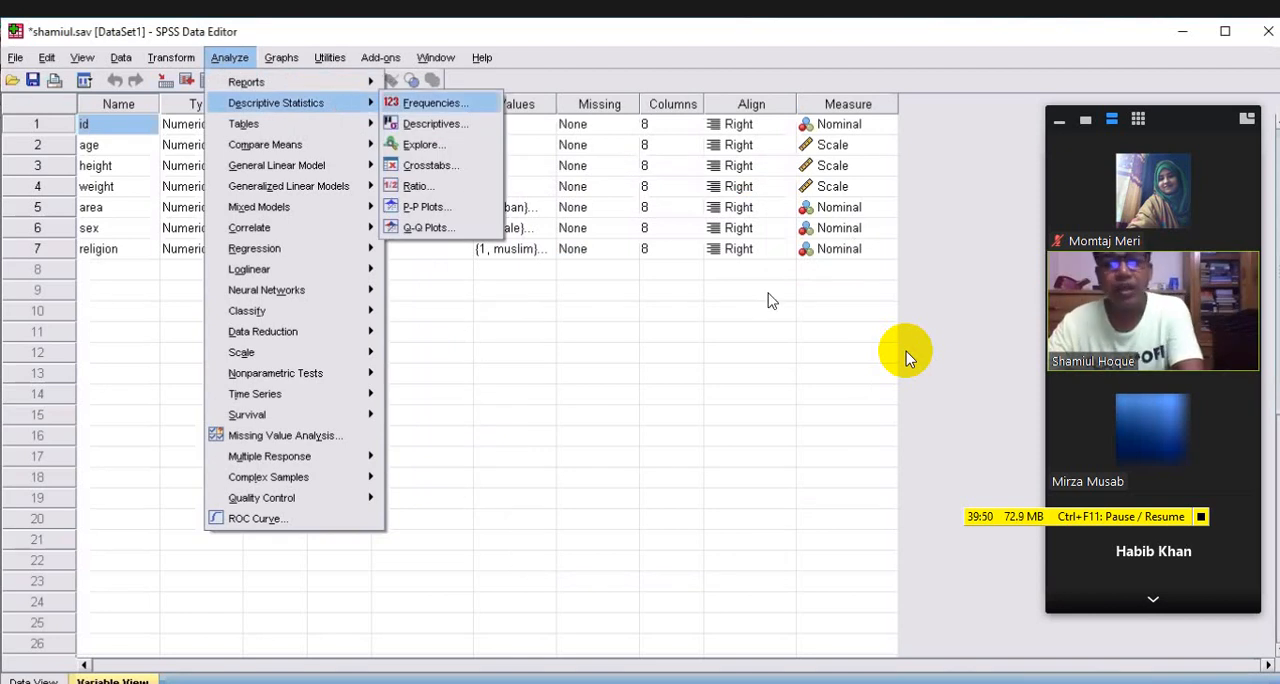
pyautogui.press('Return')
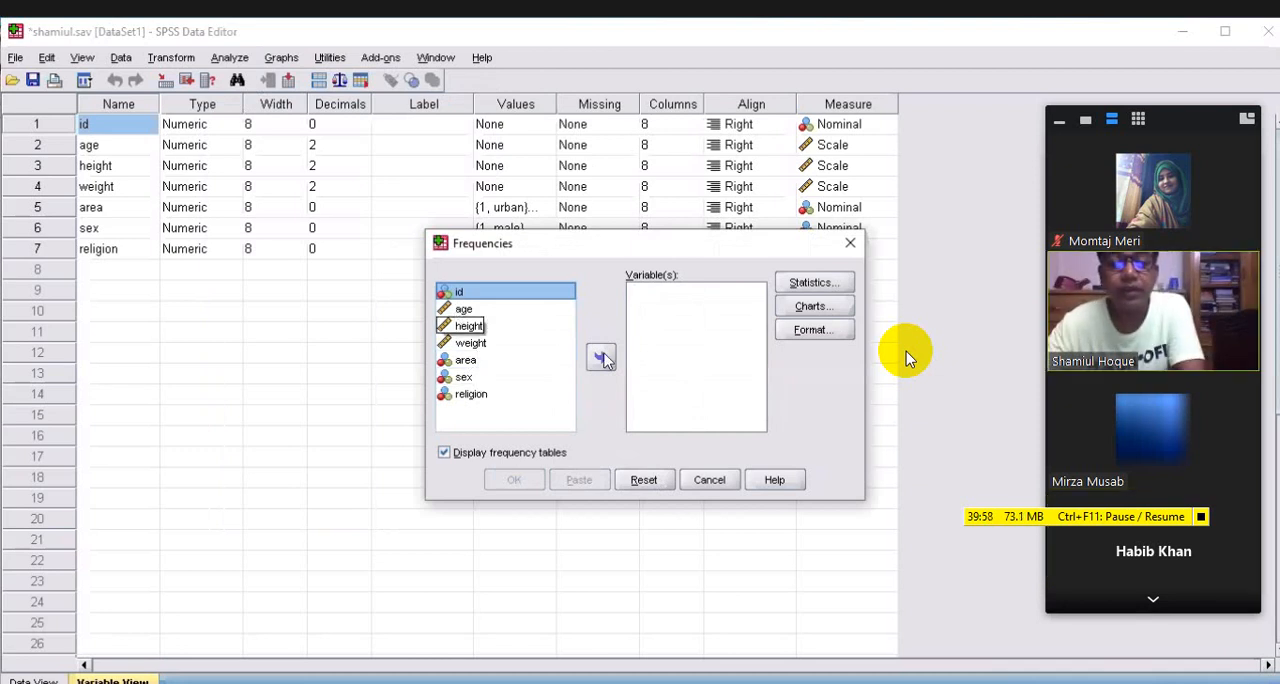
pyautogui.click(462, 310)
pyautogui.doubleClick(476, 310)
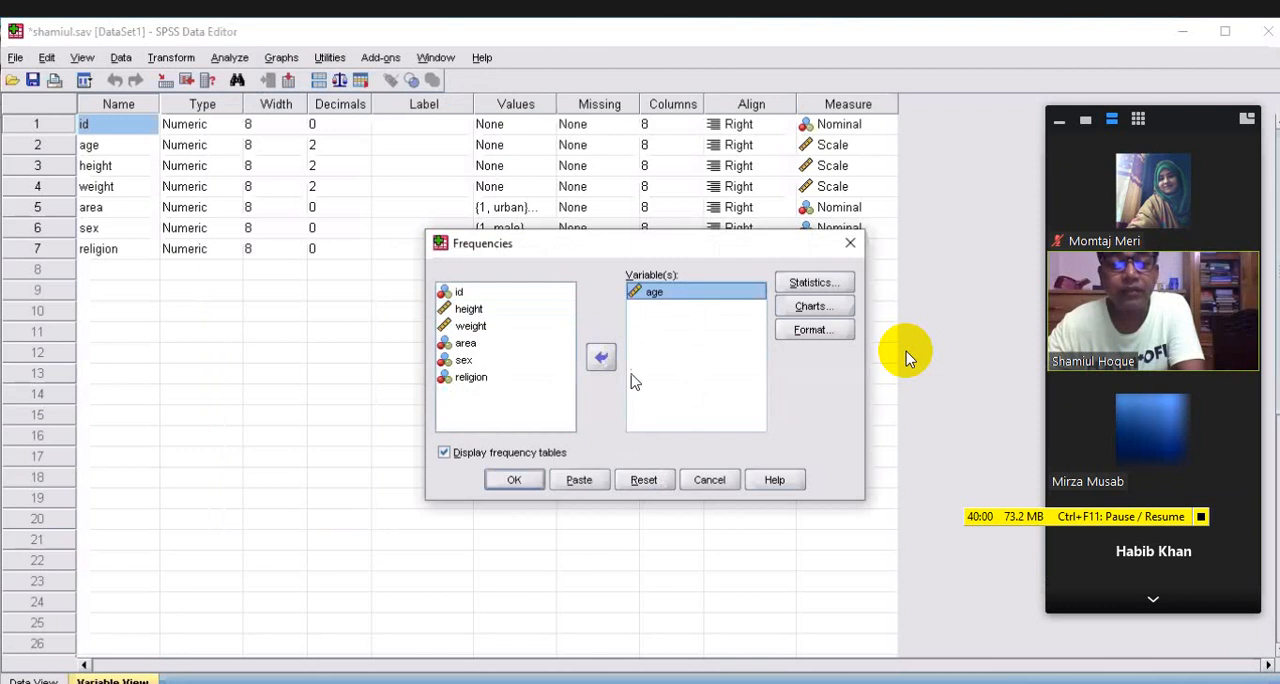
pyautogui.click(601, 360)
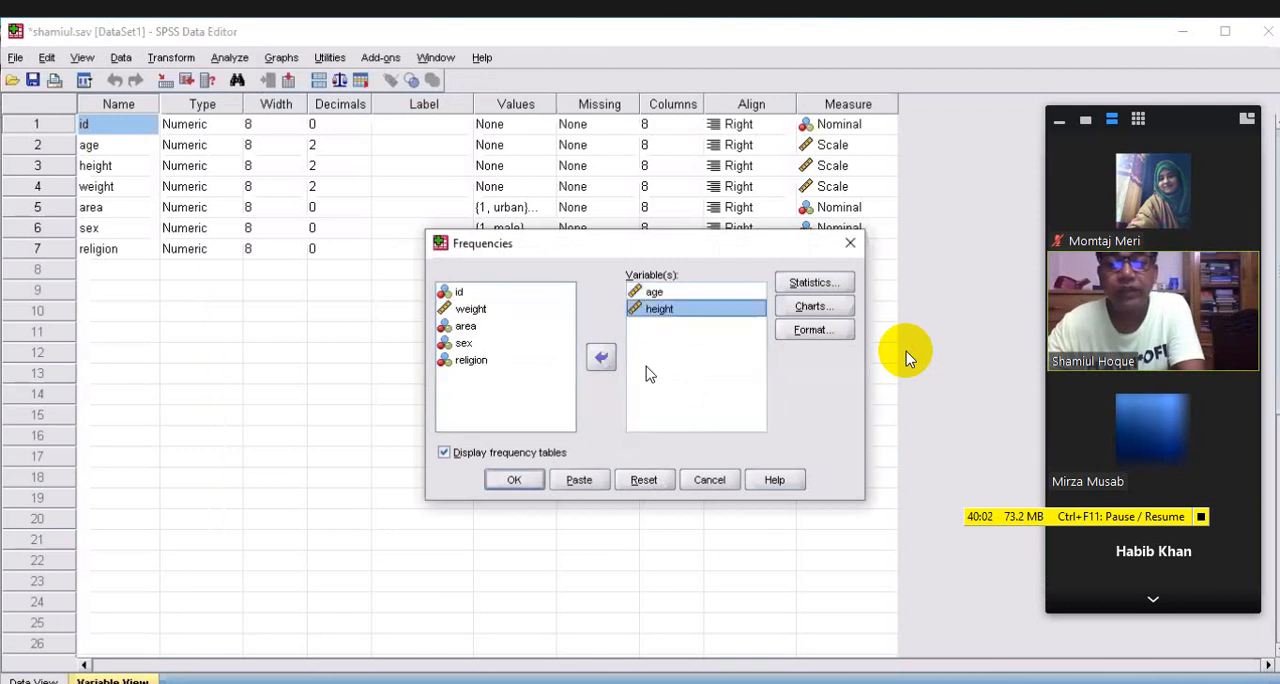
# Request mean, median, mode, skewness and kurtosis for age and height, and run the Frequencies analysis
pyautogui.click(812, 283)
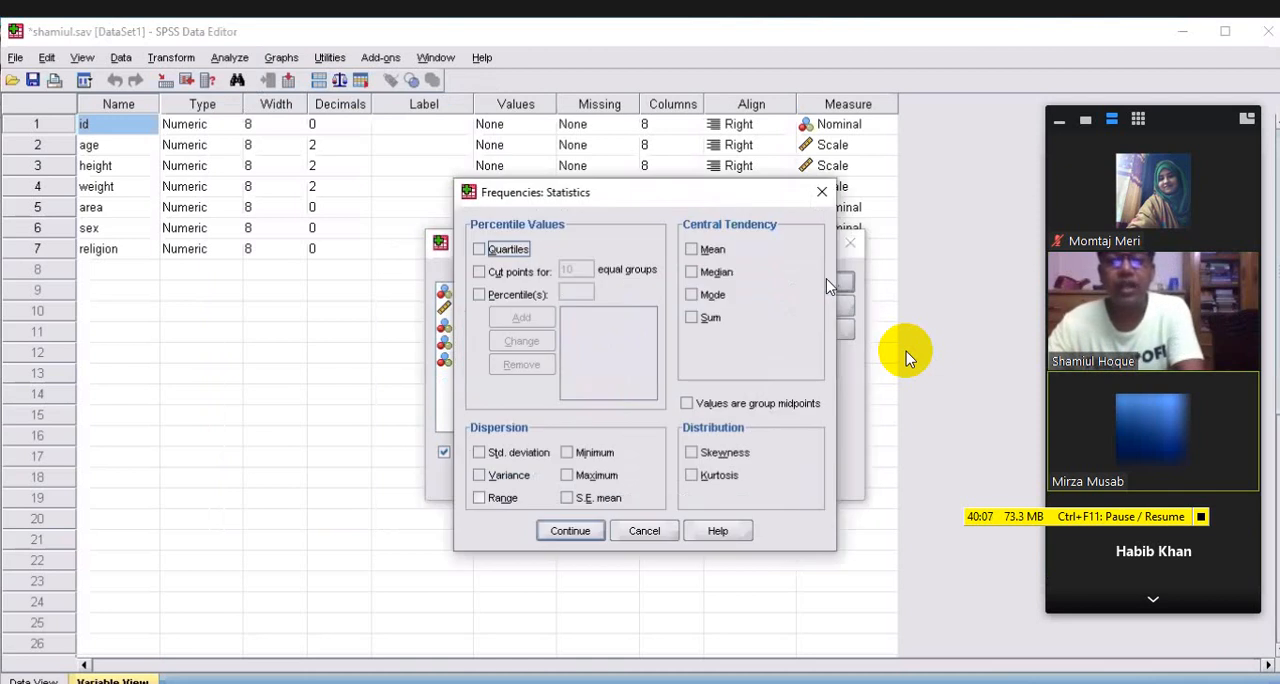
pyautogui.click(693, 273)
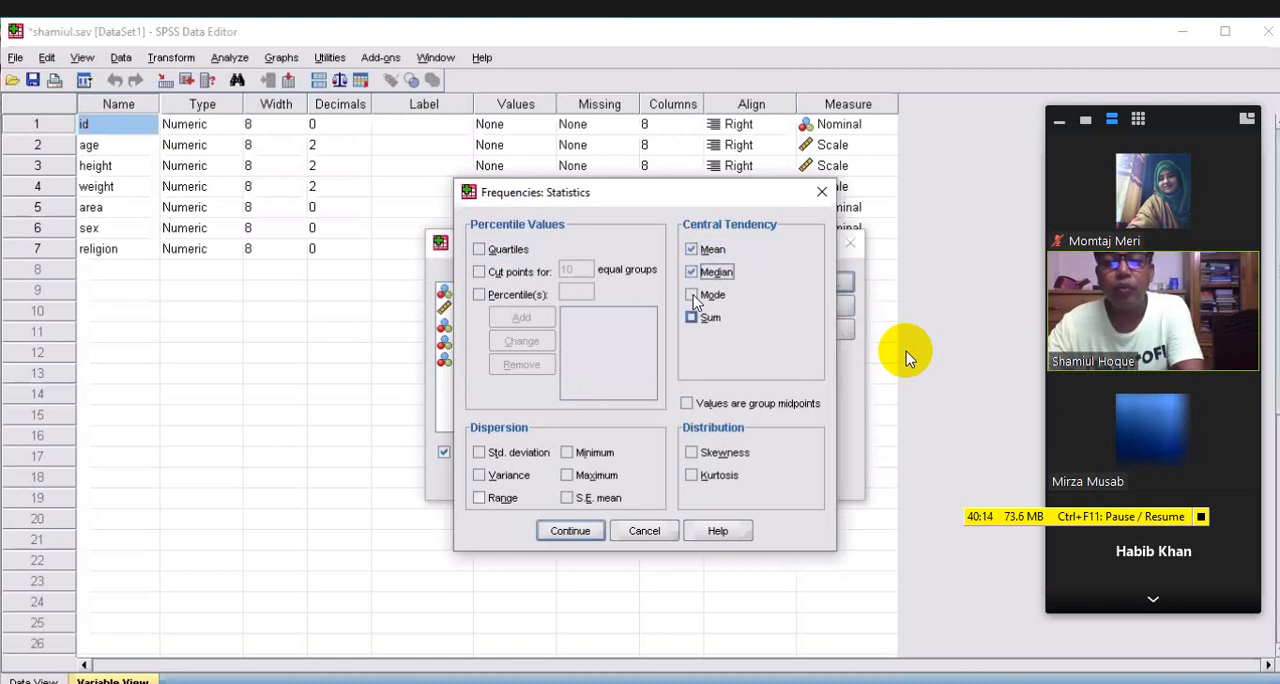
pyautogui.click(691, 295)
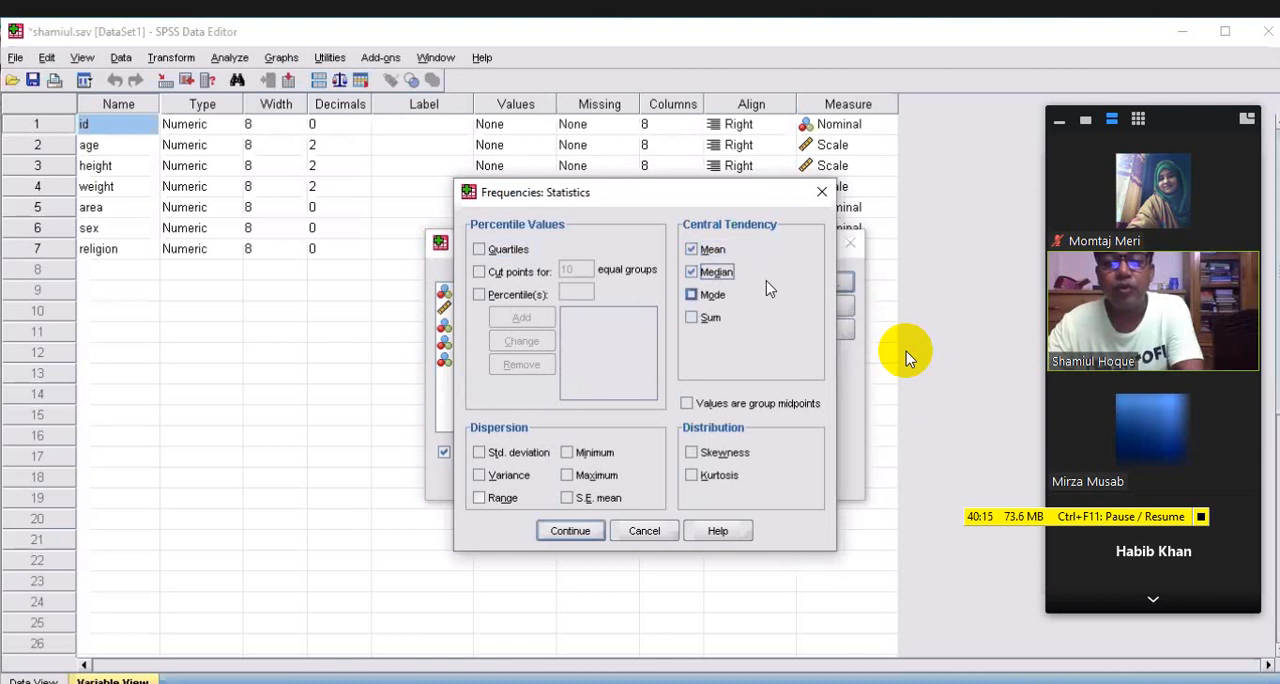
pyautogui.click(712, 472)
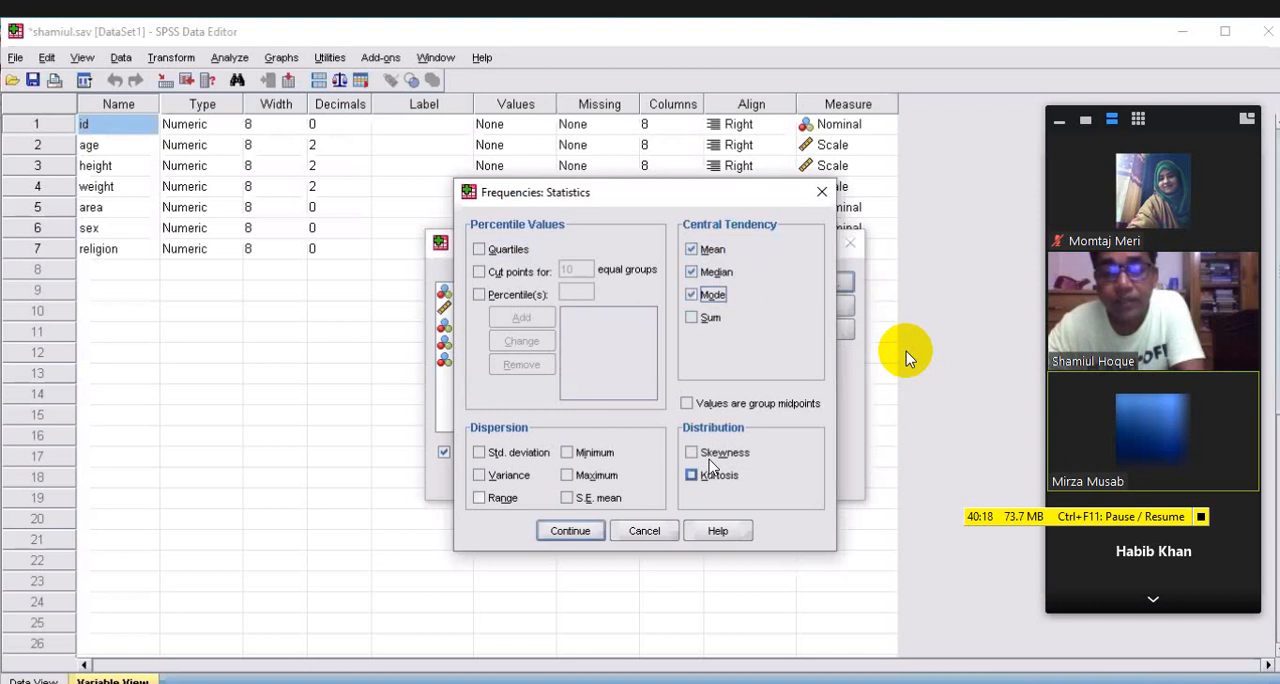
pyautogui.click(705, 454)
pyautogui.click(703, 477)
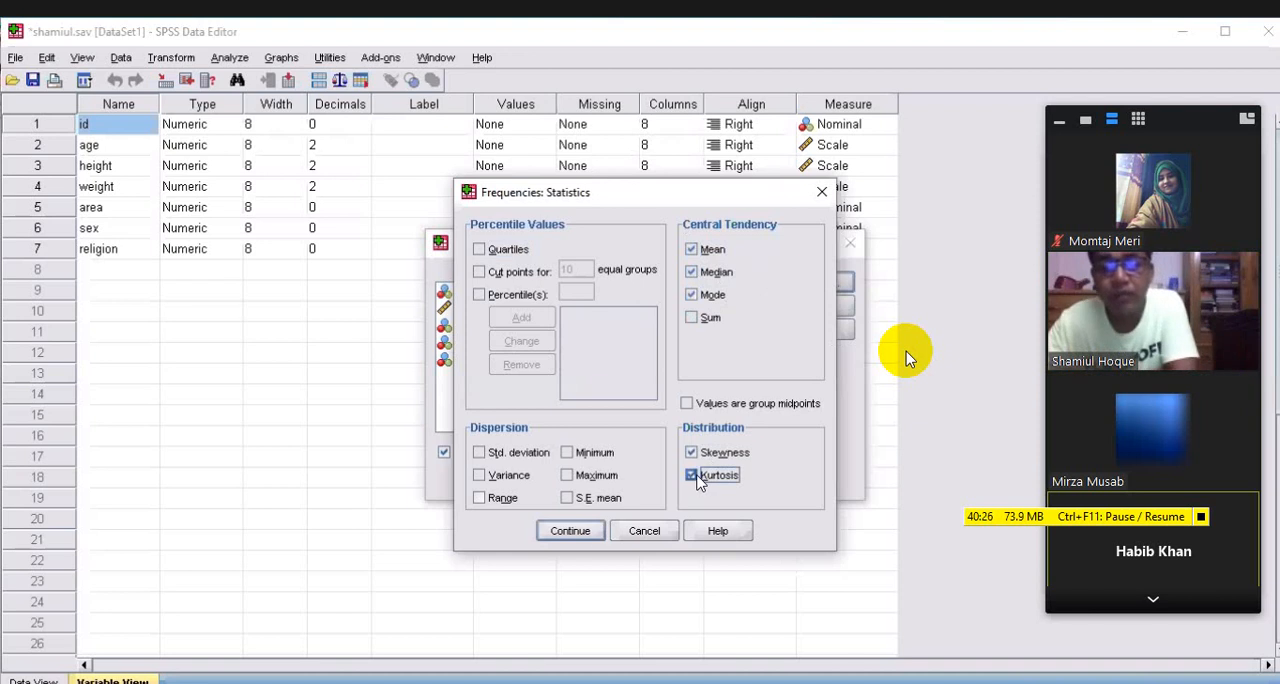
pyautogui.click(585, 532)
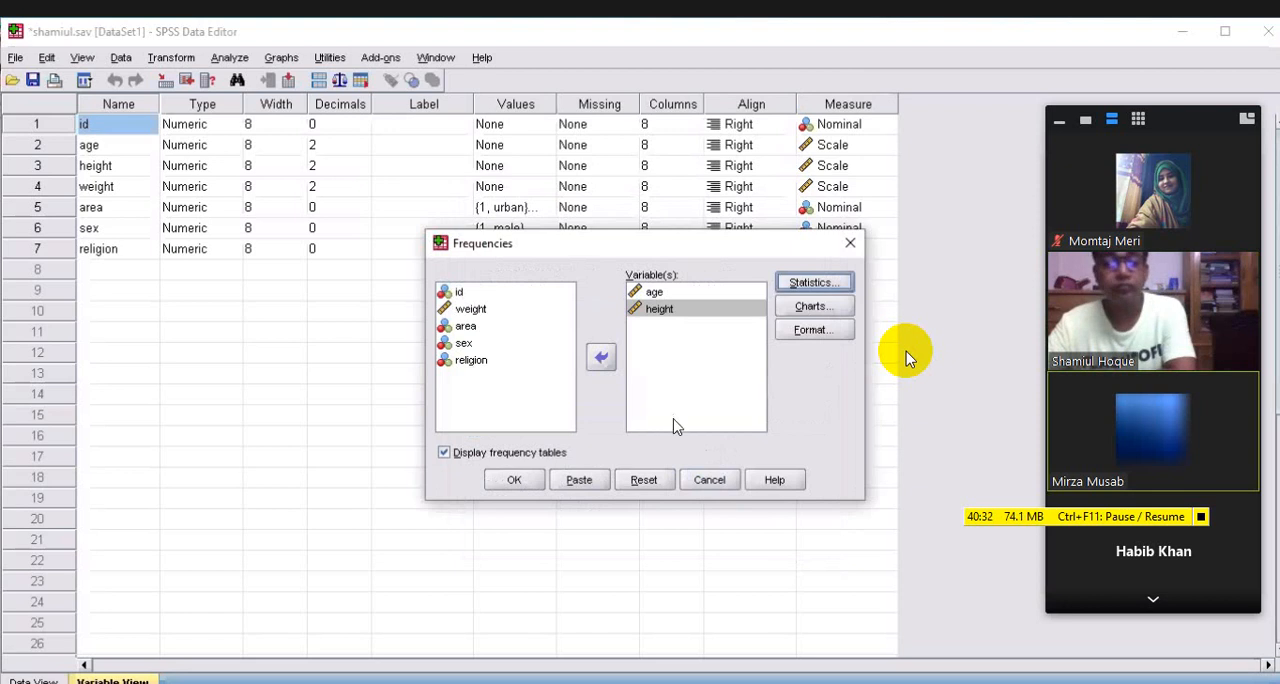
pyautogui.click(514, 480)
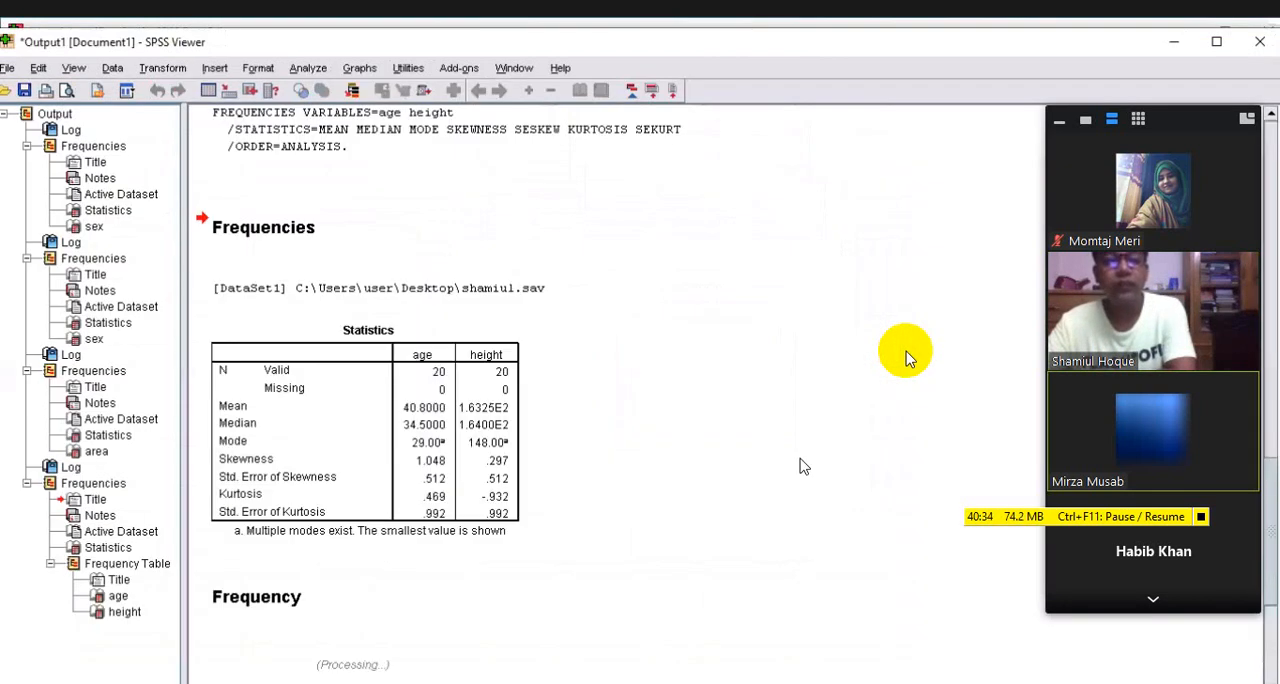
# Examine the statistics table and the frequency tables for age and height in the output
pyautogui.scroll(-3, 803, 464)
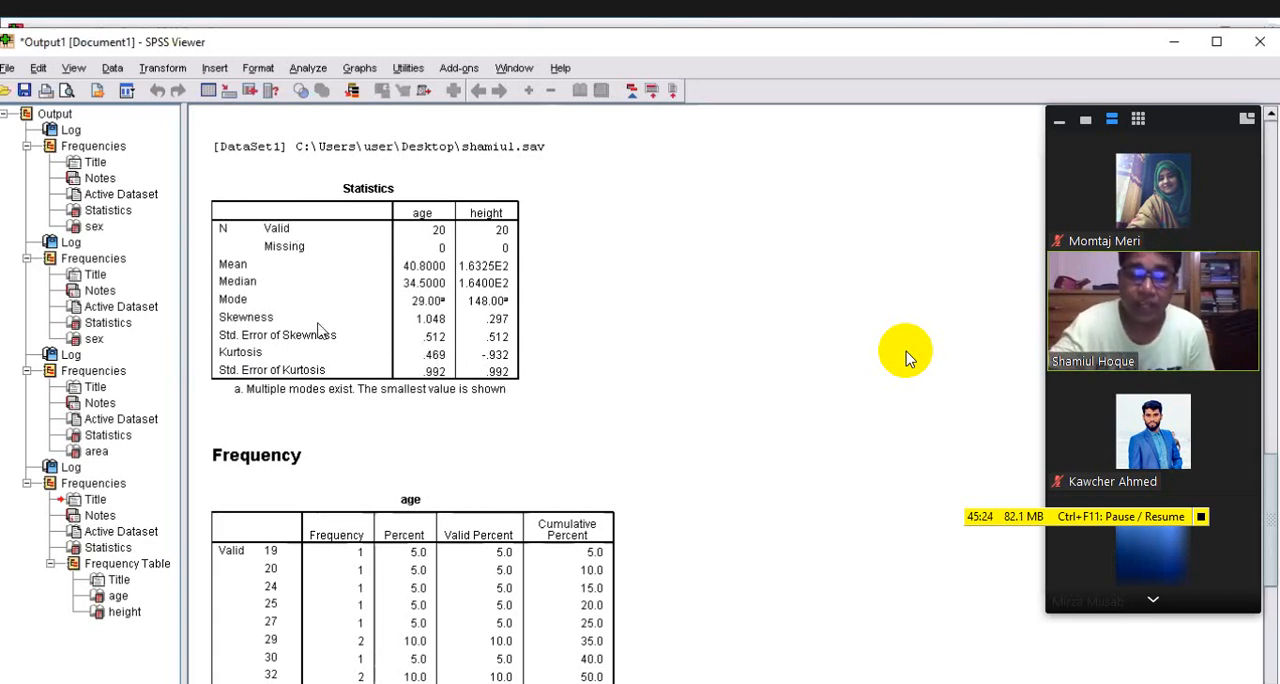
pyautogui.scroll(-2, 466, 427)
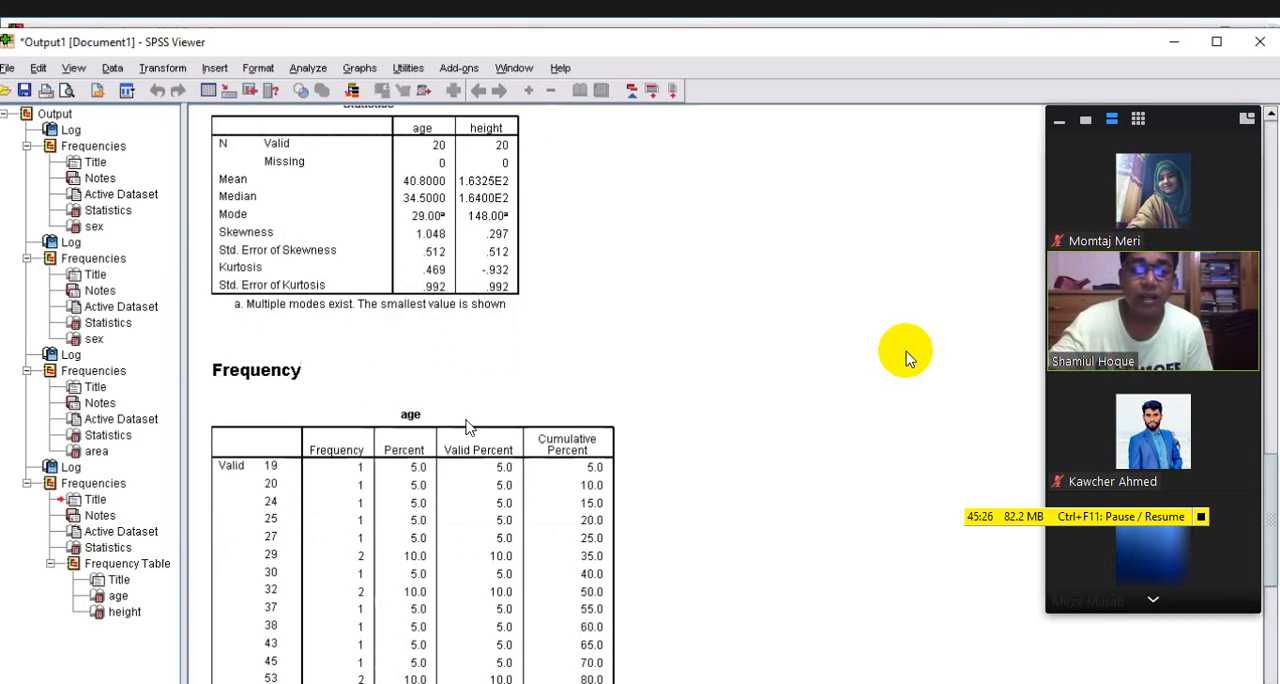
pyautogui.scroll(-5, 224, 296)
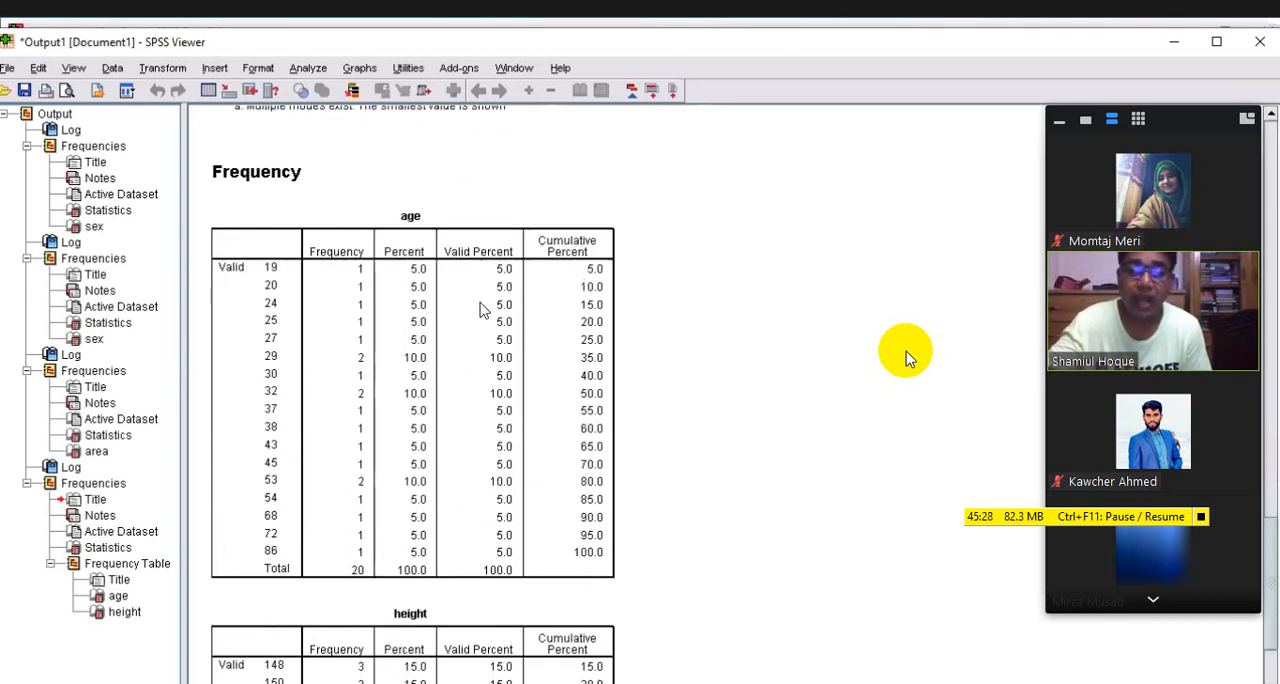
pyautogui.scroll(-4, 480, 310)
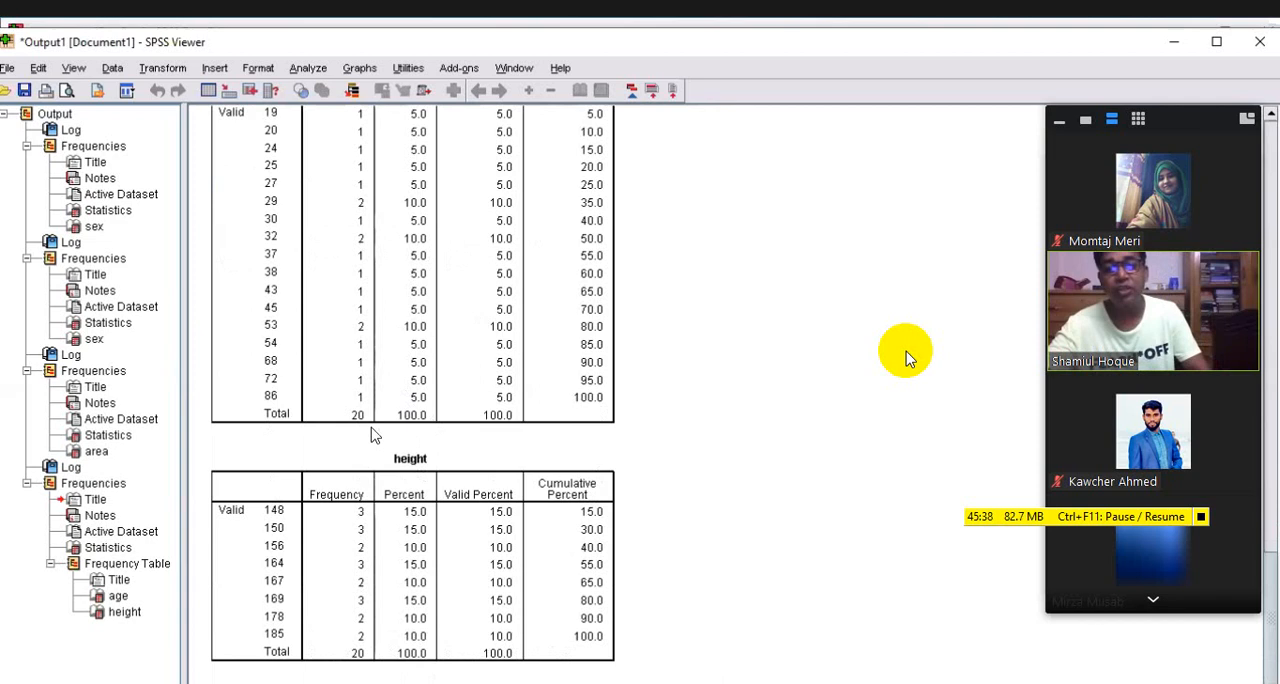
# Compare the age and height frequency tables with their summary statistics, and review the preceding area table and Frequencies syntax
pyautogui.scroll(5, 373, 435)
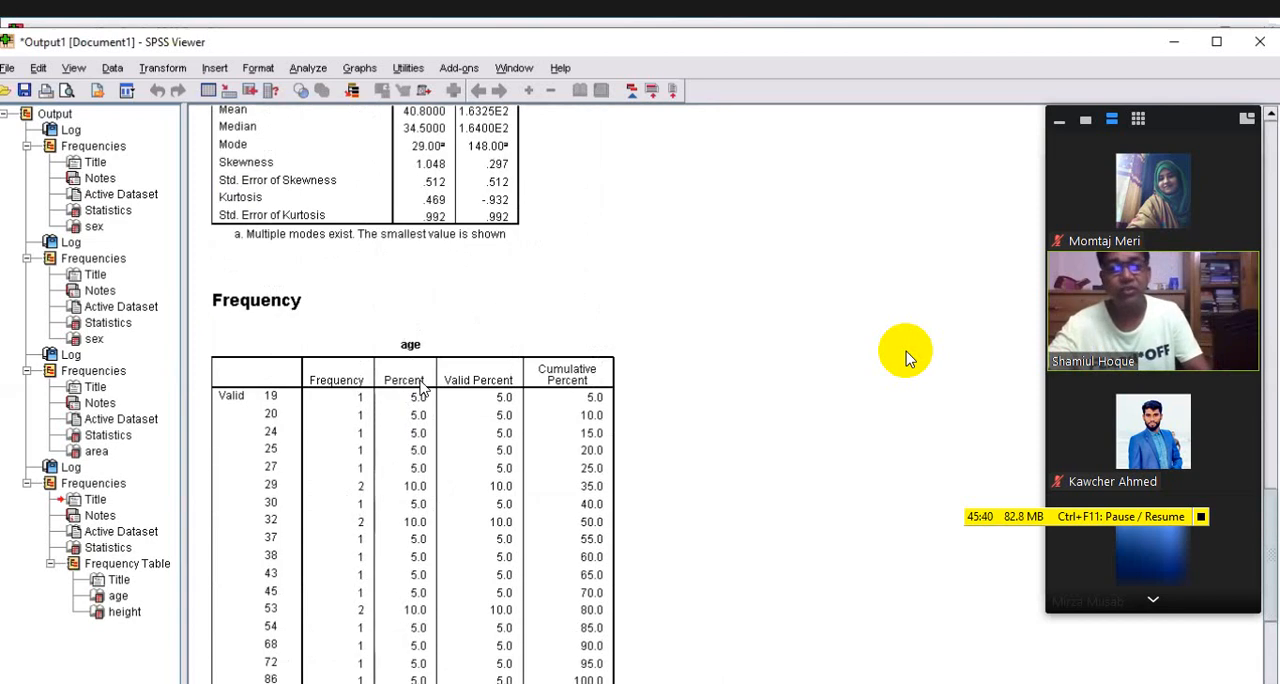
pyautogui.scroll(3, 430, 398)
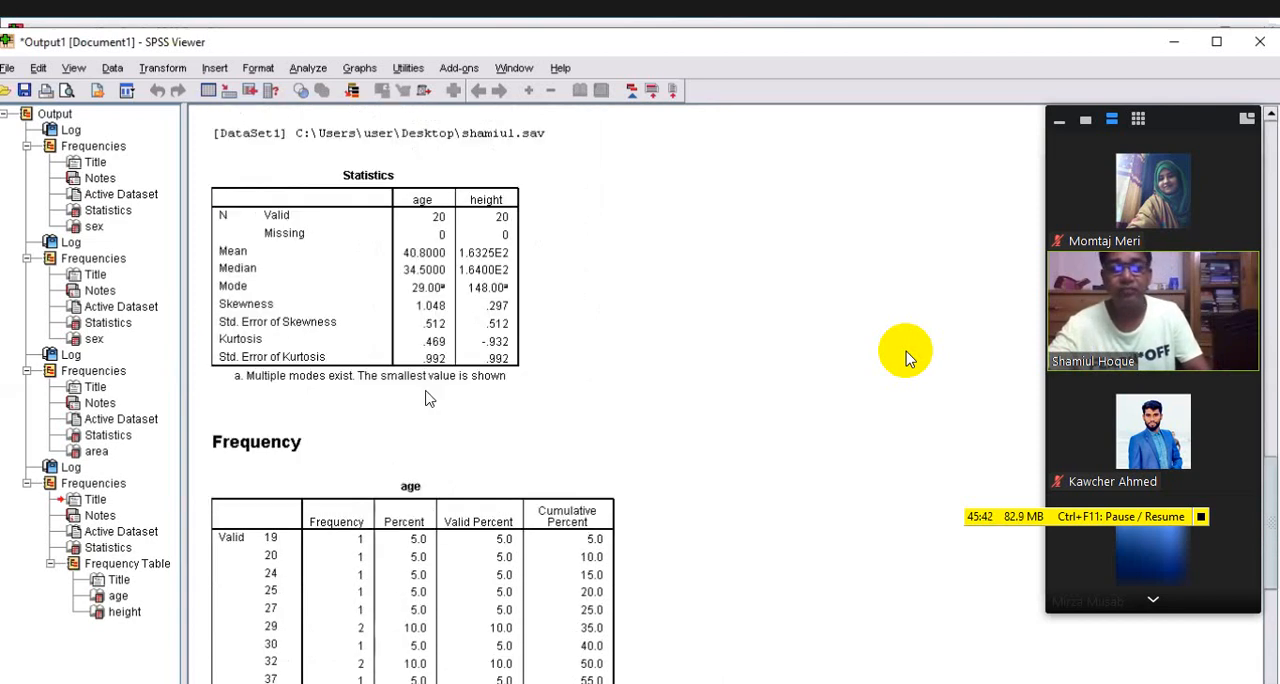
pyautogui.scroll(-3, 430, 398)
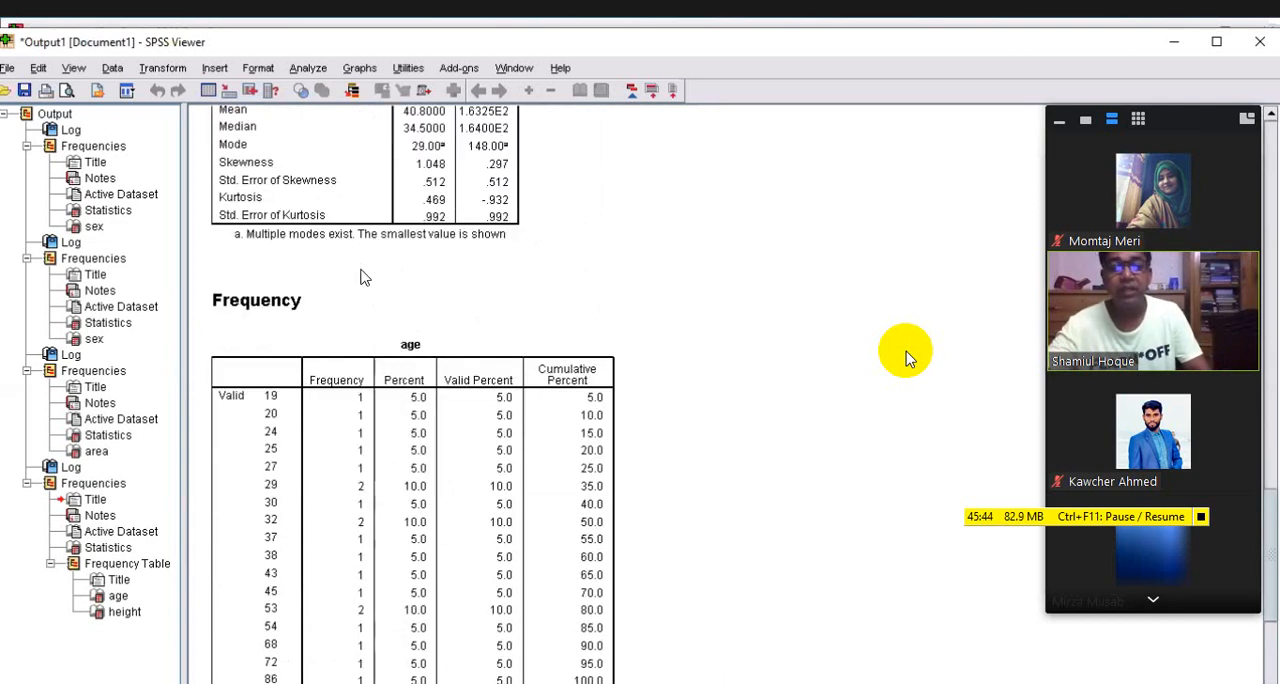
pyautogui.scroll(-3, 240, 300)
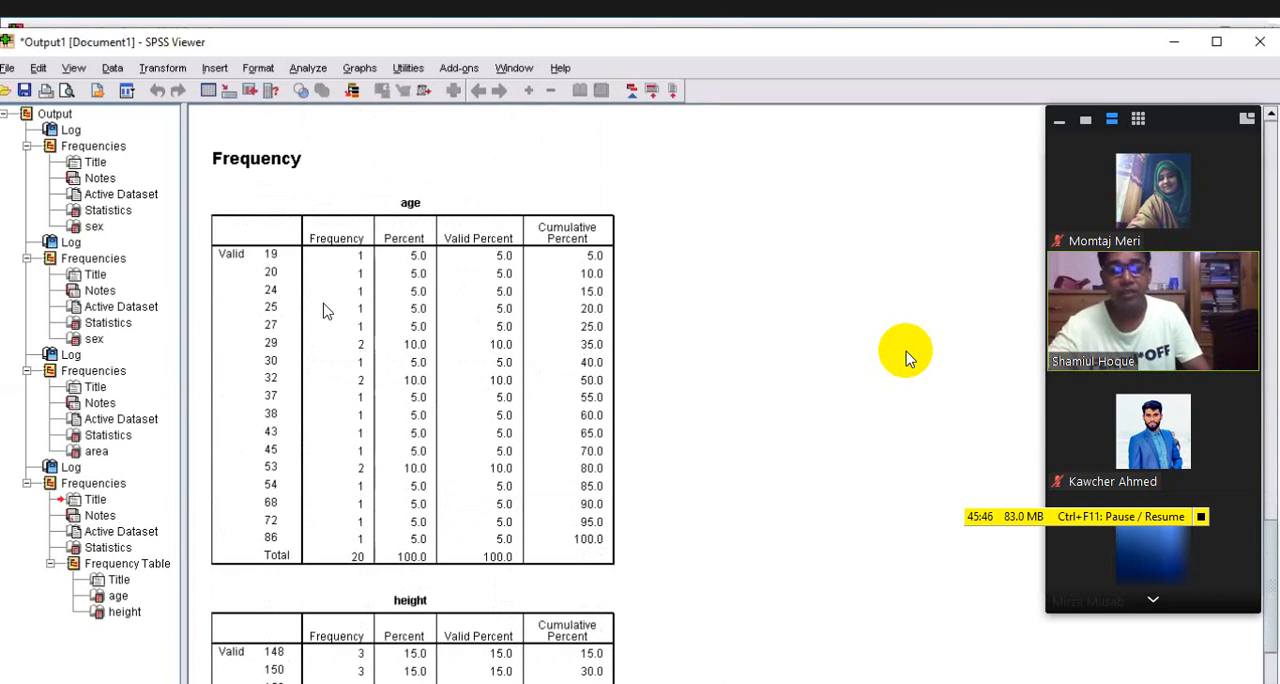
pyautogui.scroll(-3, 447, 408)
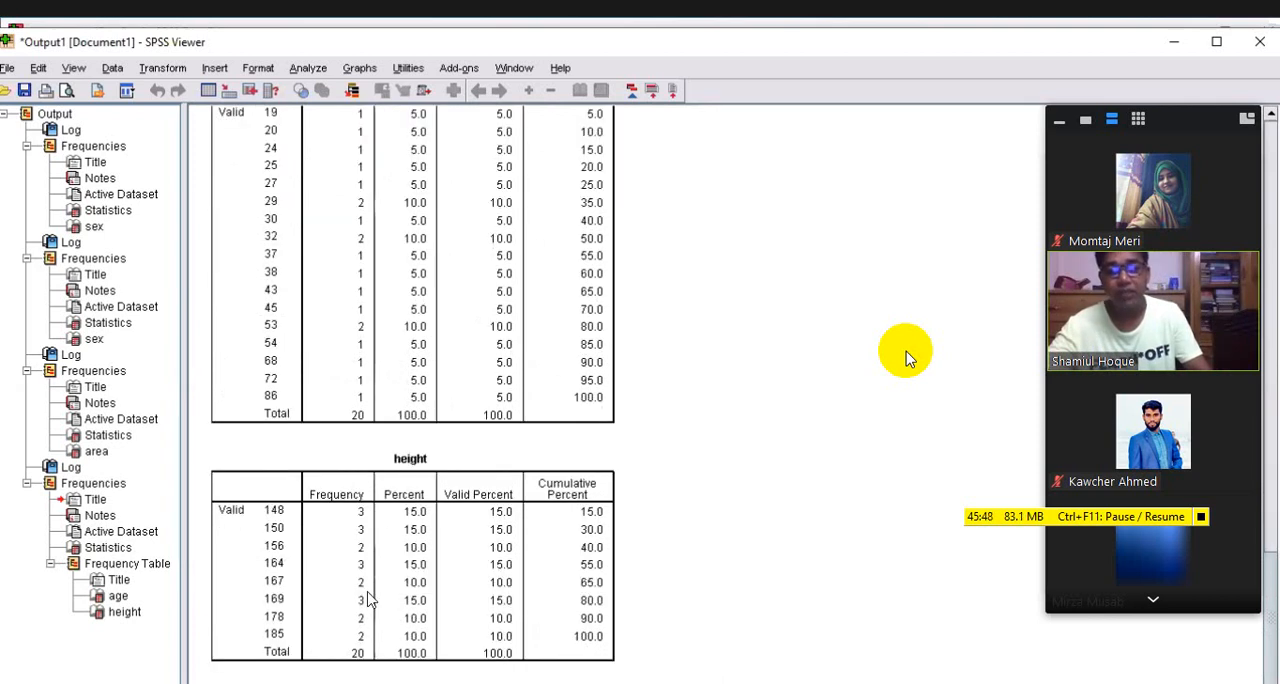
pyautogui.scroll(3, 512, 342)
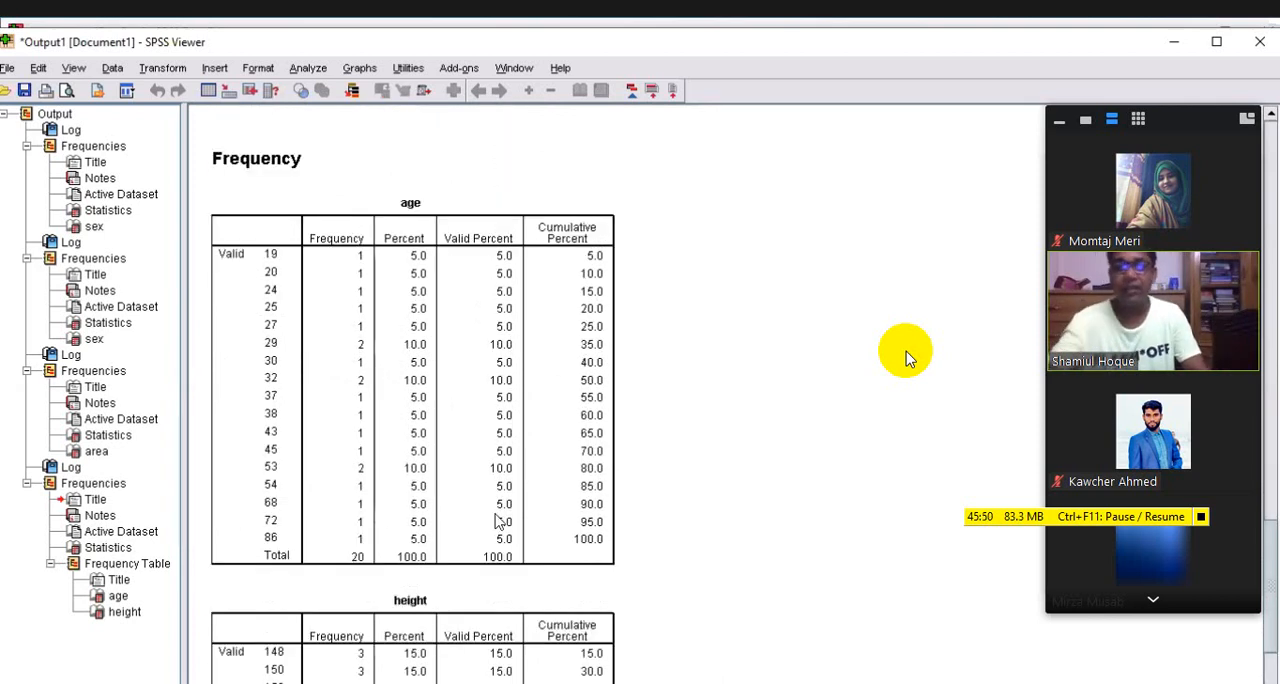
pyautogui.scroll(6, 497, 522)
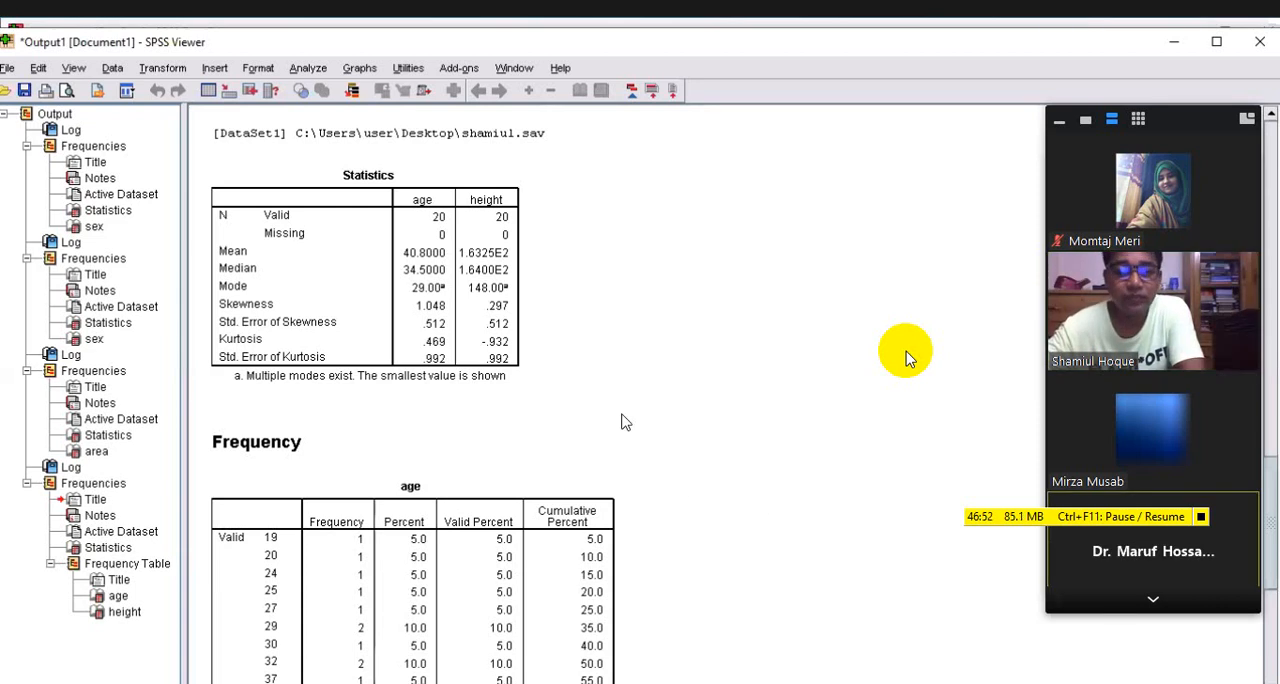
pyautogui.scroll(-3, 680, 588)
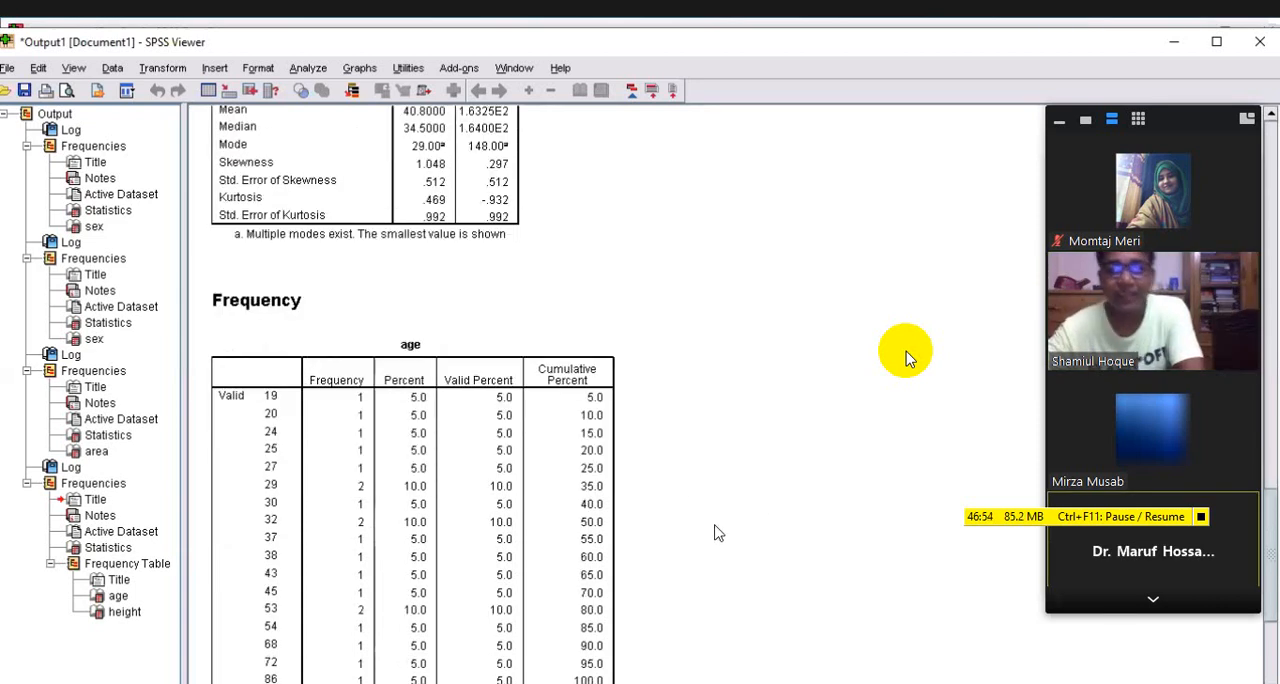
pyautogui.scroll(10, 716, 533)
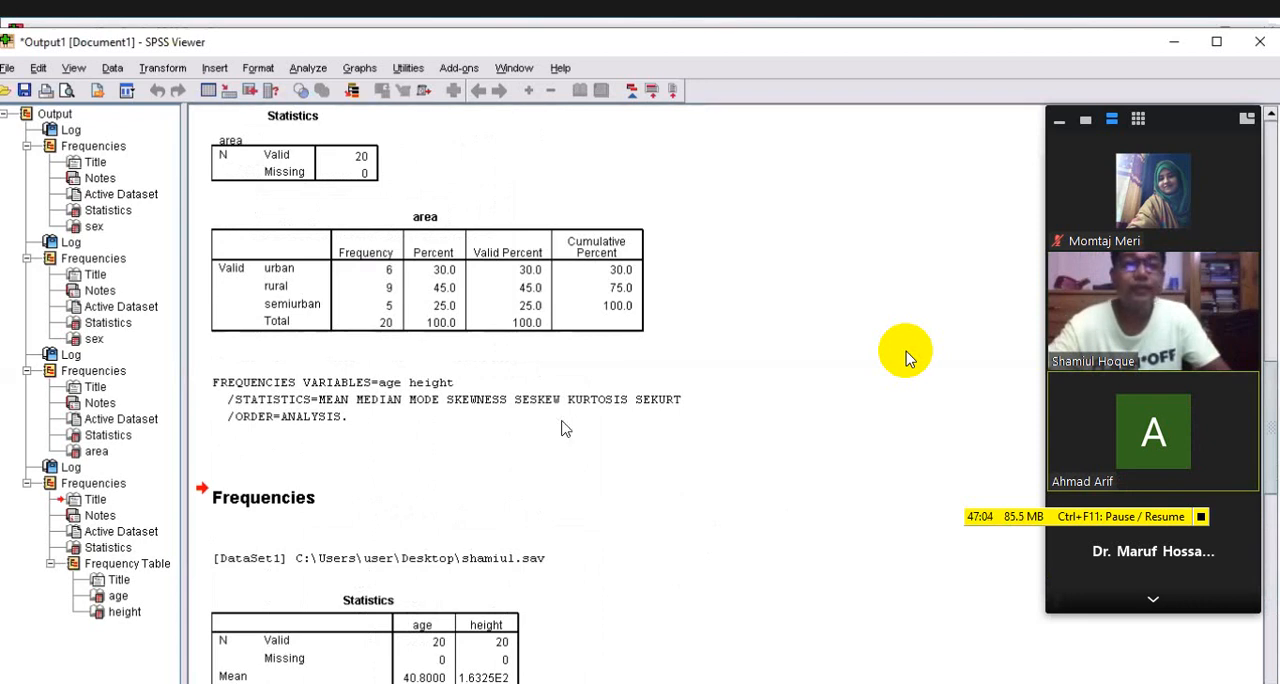
pyautogui.scroll(3, 563, 429)
pyautogui.scroll(-3, 475, 552)
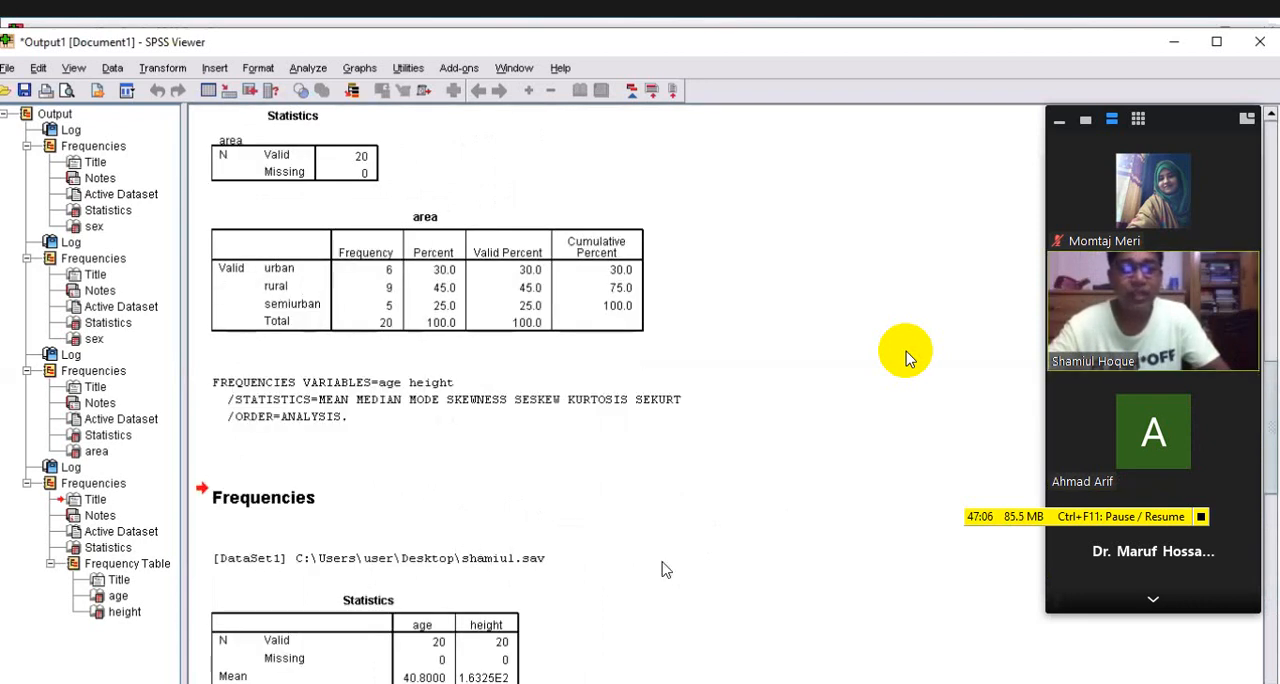
pyautogui.scroll(-3, 560, 518)
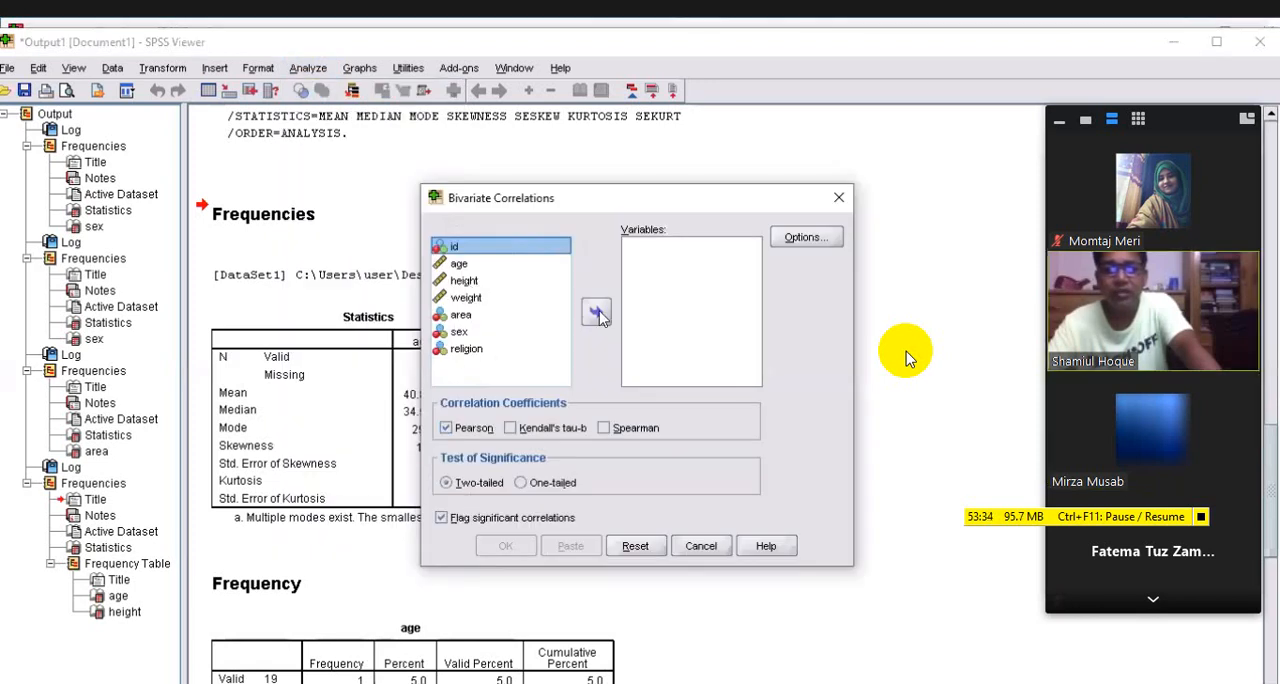
# Run a bivariate Pearson correlation between height and weight with a two-tailed significance test and significant correlations flagged
pyautogui.click(466, 281)
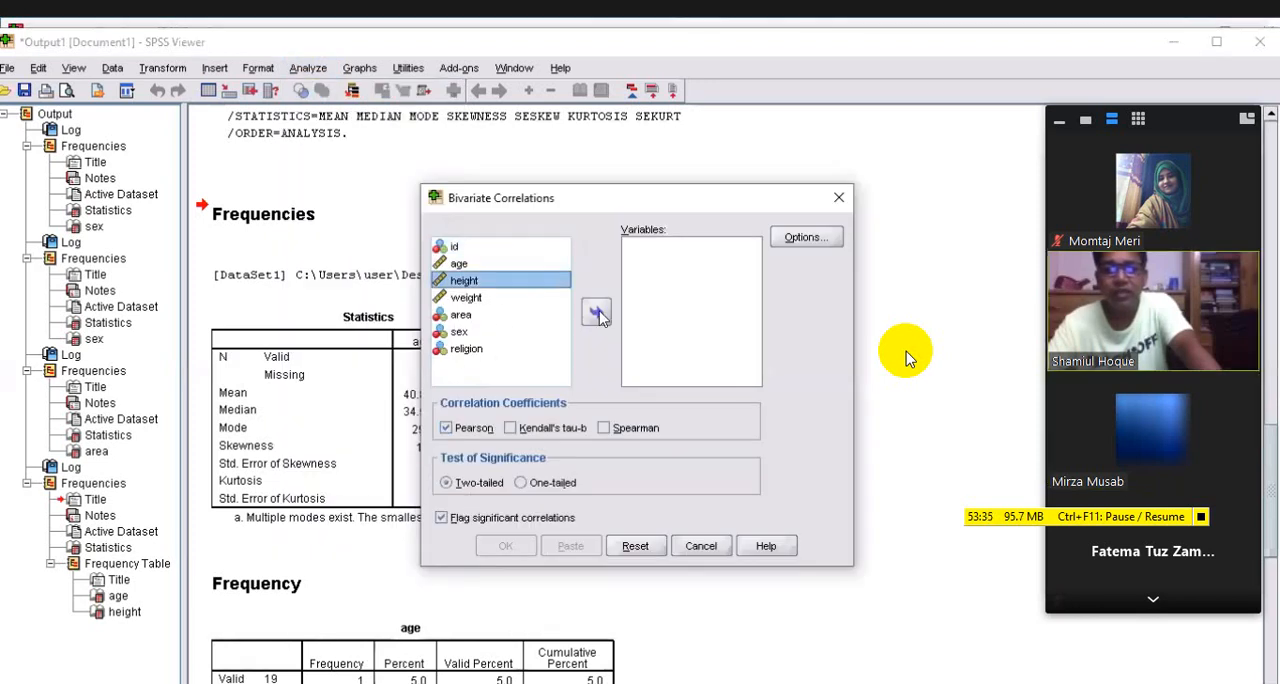
pyautogui.doubleClick(466, 281)
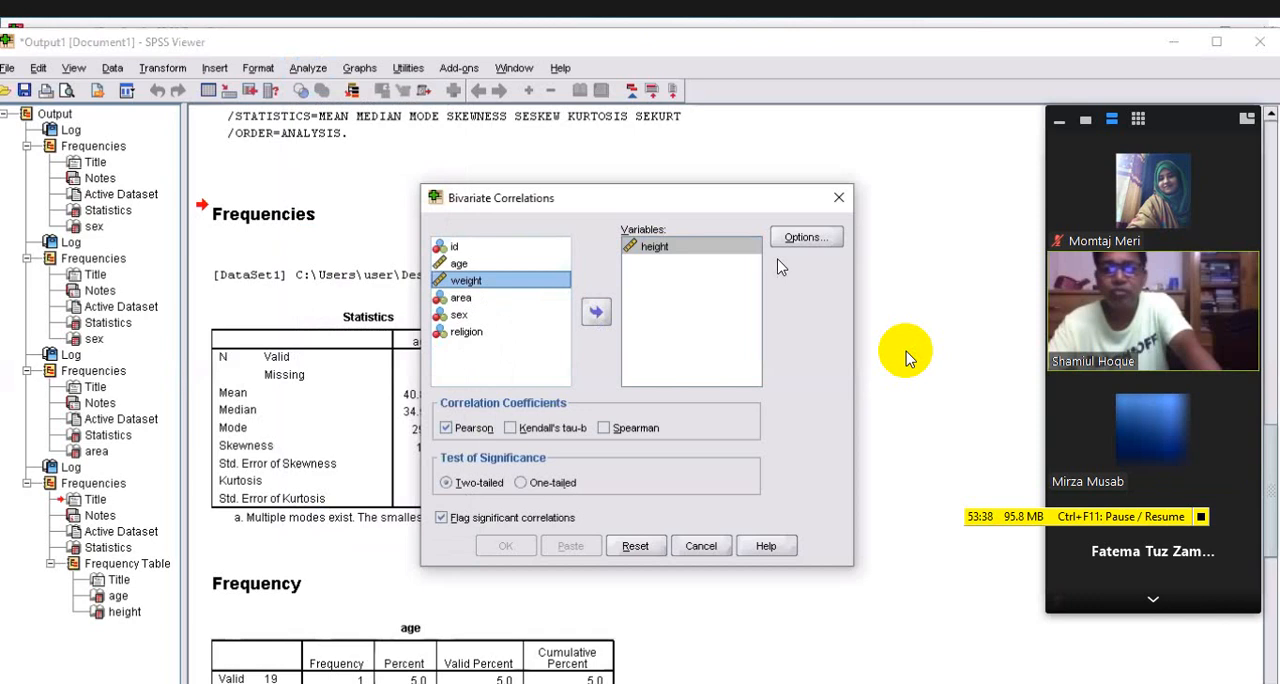
pyautogui.click(597, 313)
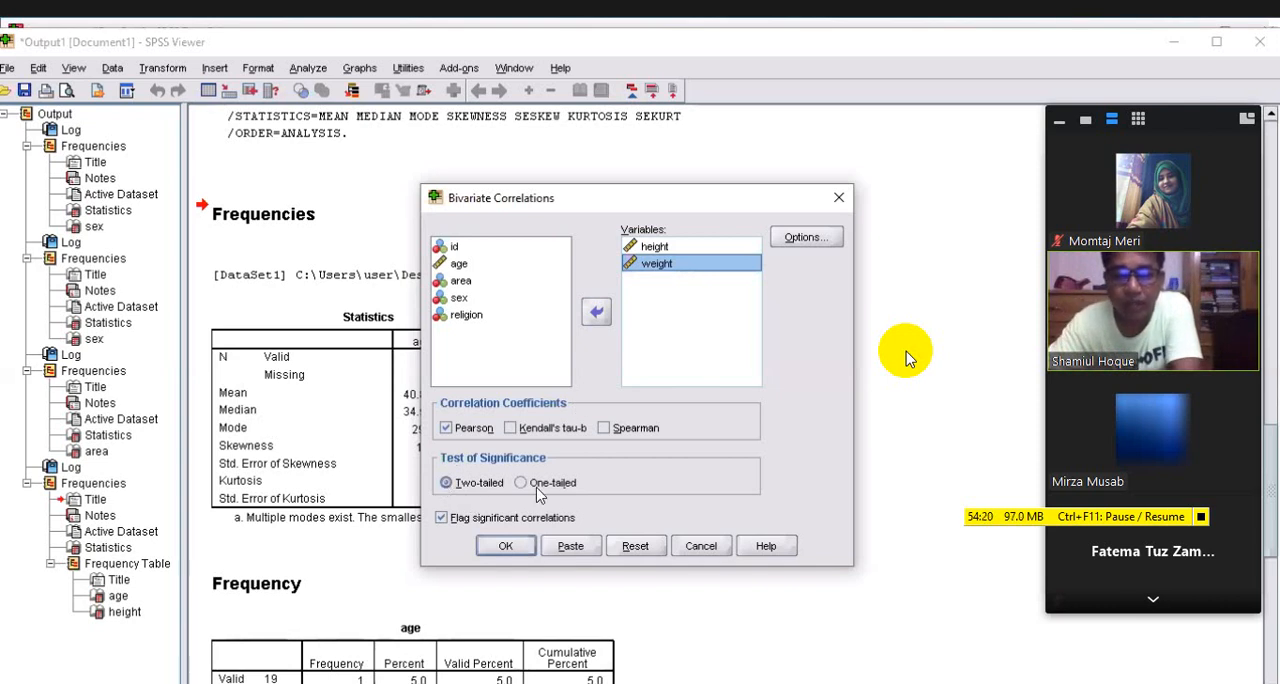
pyautogui.click(464, 486)
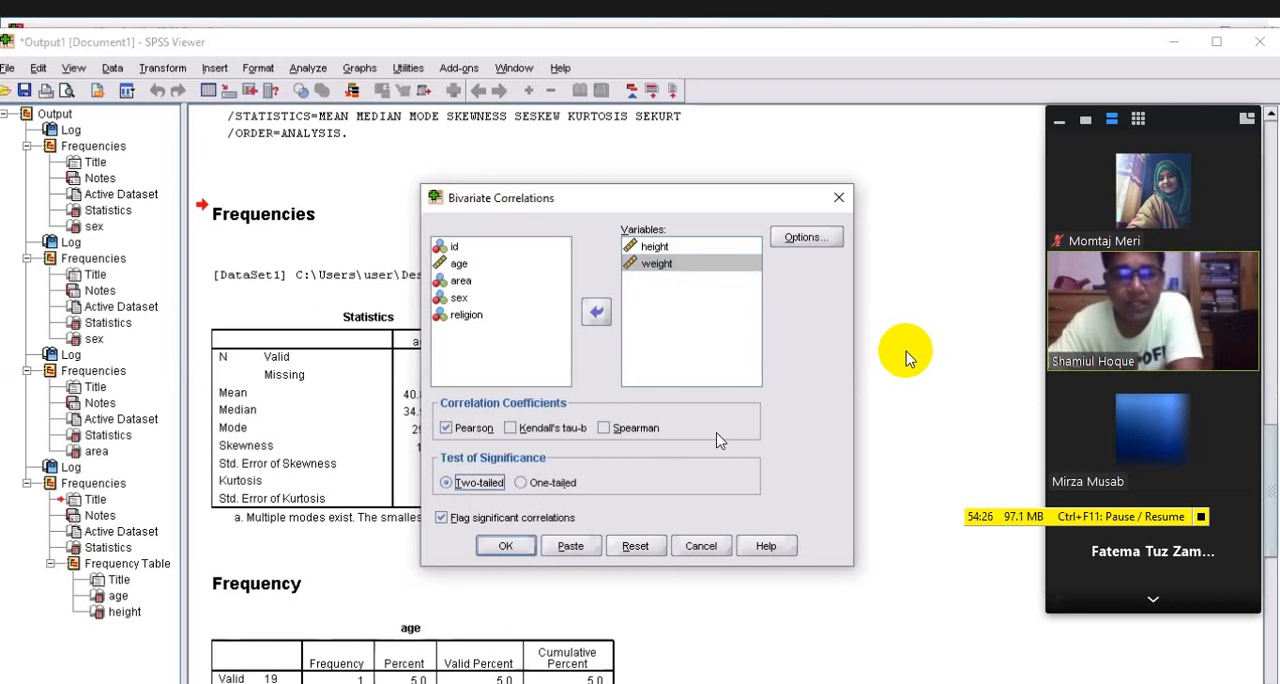
pyautogui.press('Return')
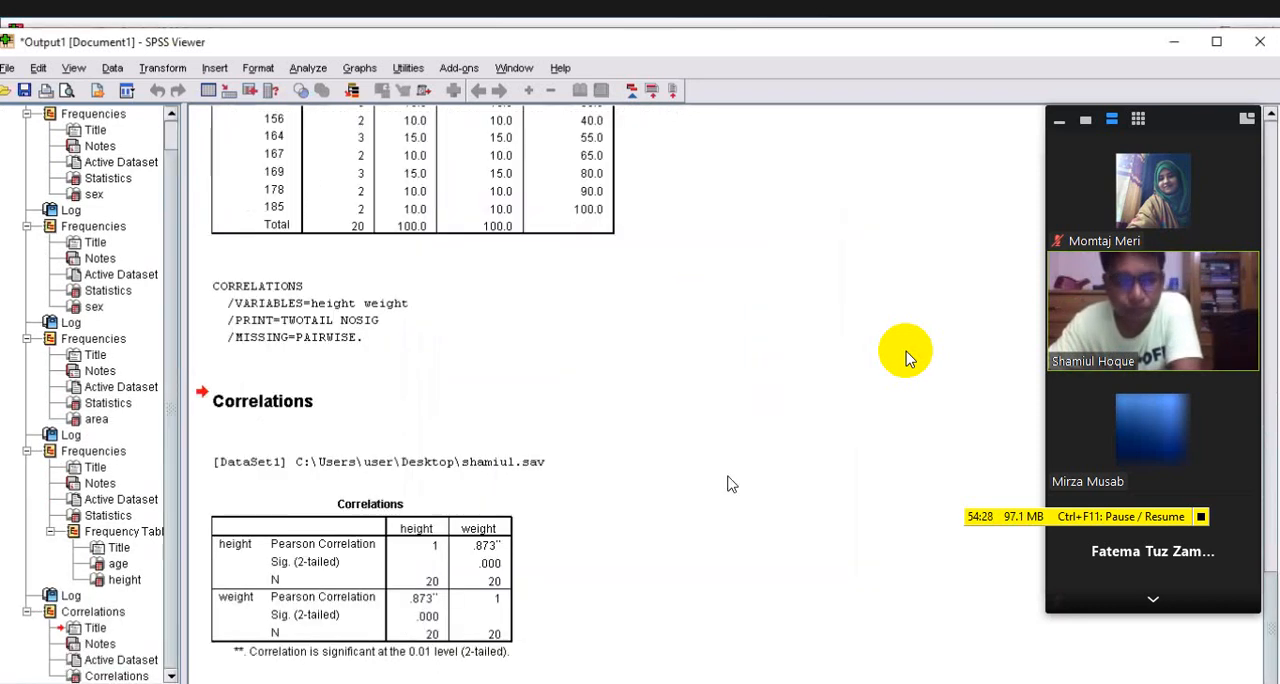
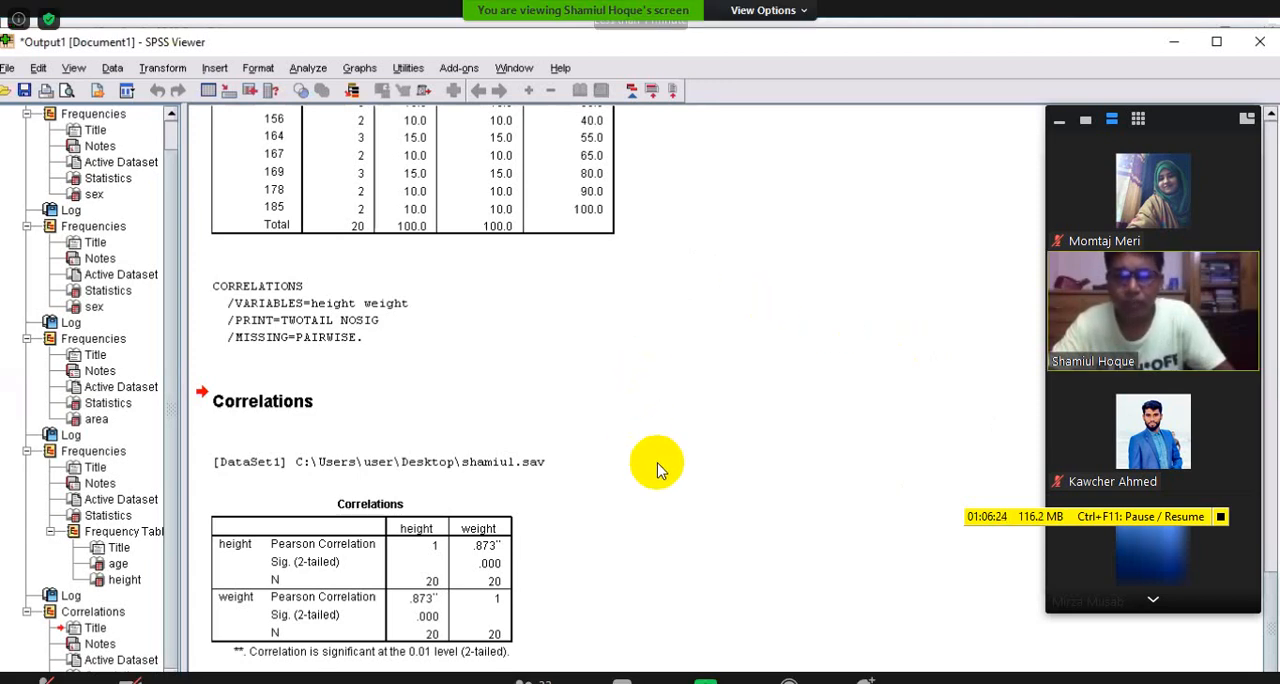
# Dismiss the ended-meeting notice, rejoin the Zoom meeting through the invitation link in the Facebook group chat, and minimise the browser
pyautogui.doubleClick(493, 445)
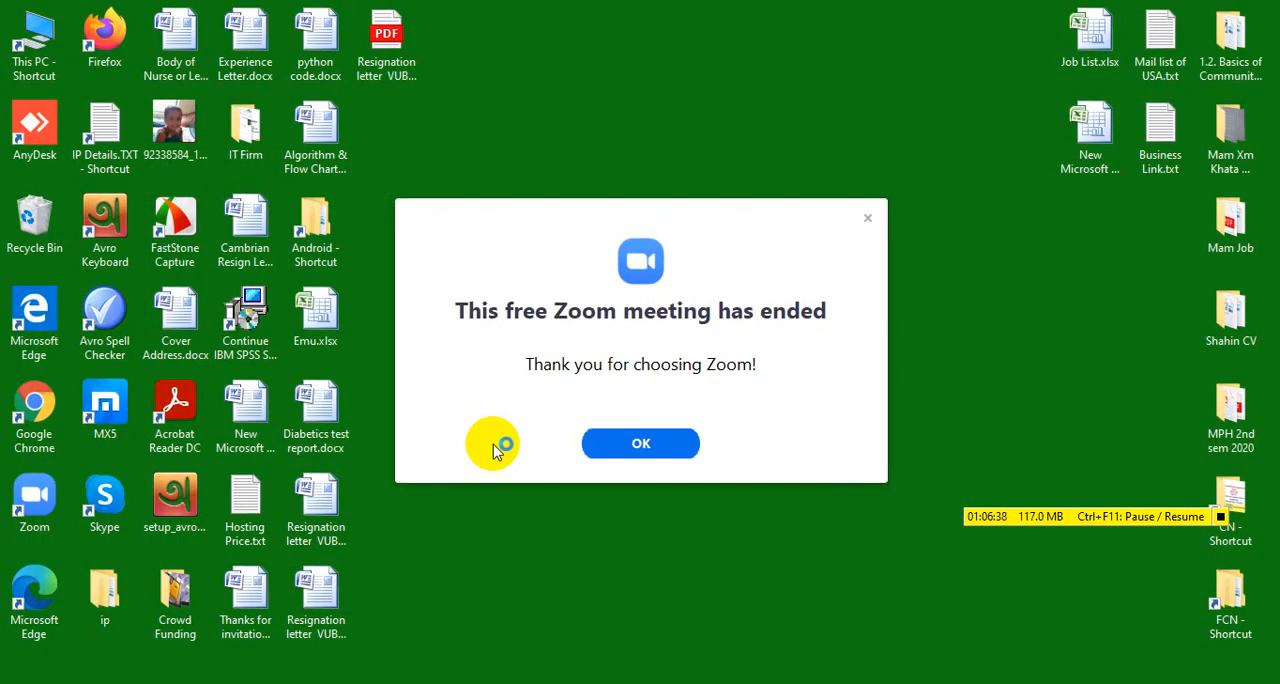
pyautogui.click(638, 452)
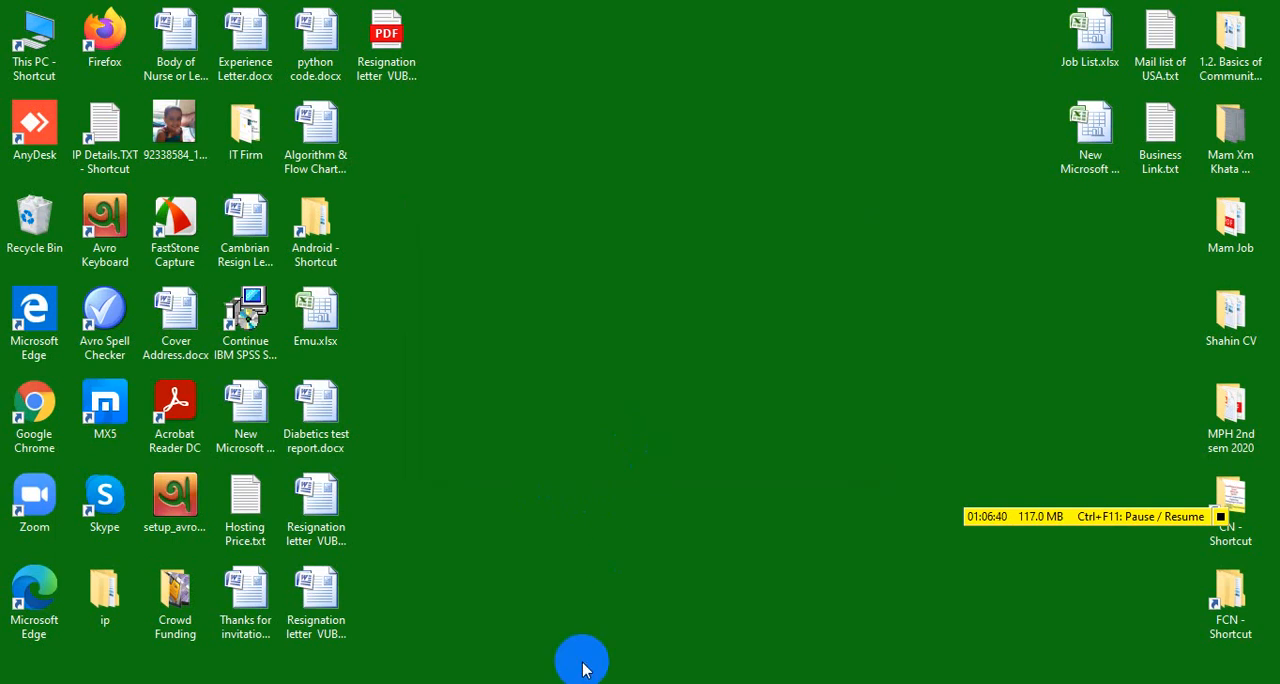
pyautogui.click(900, 683)
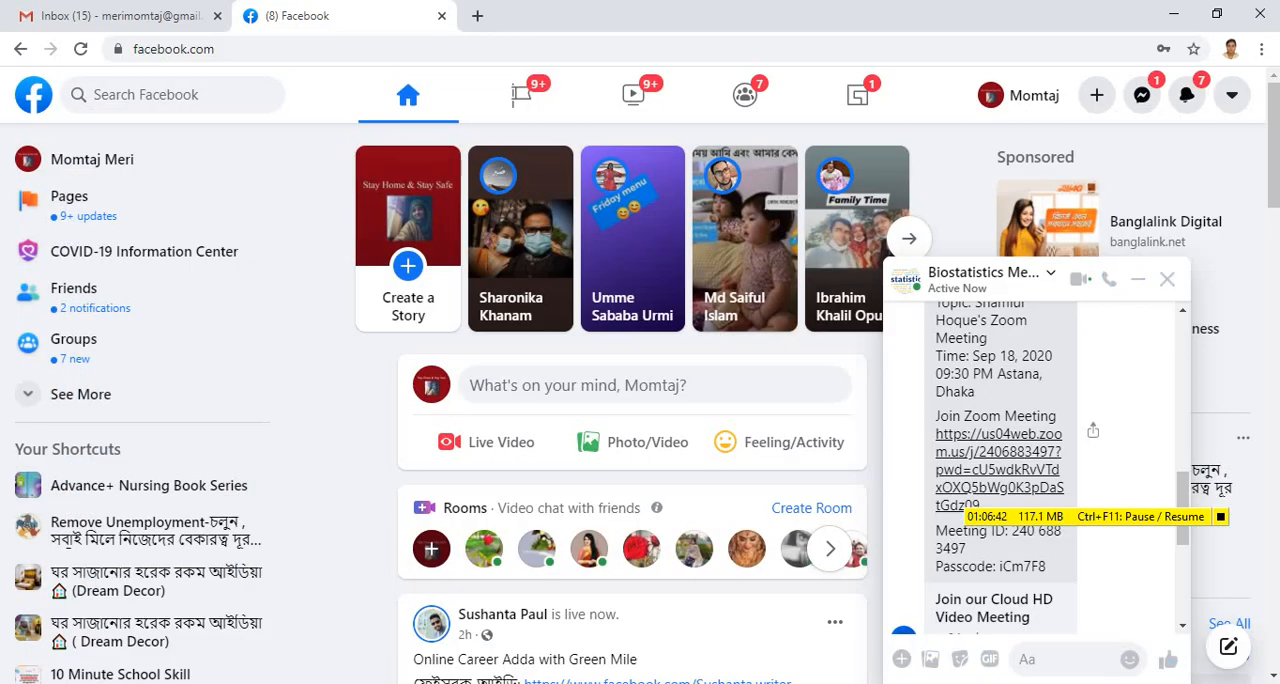
pyautogui.click(1015, 446)
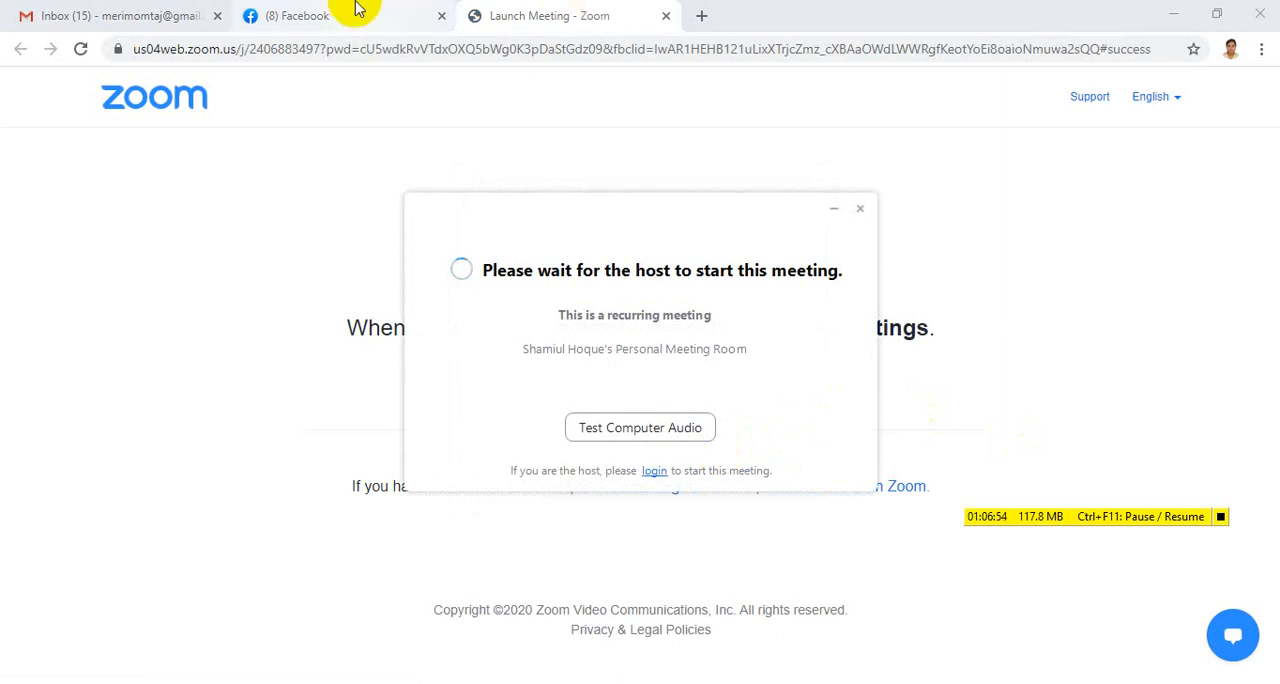
pyautogui.click(1174, 12)
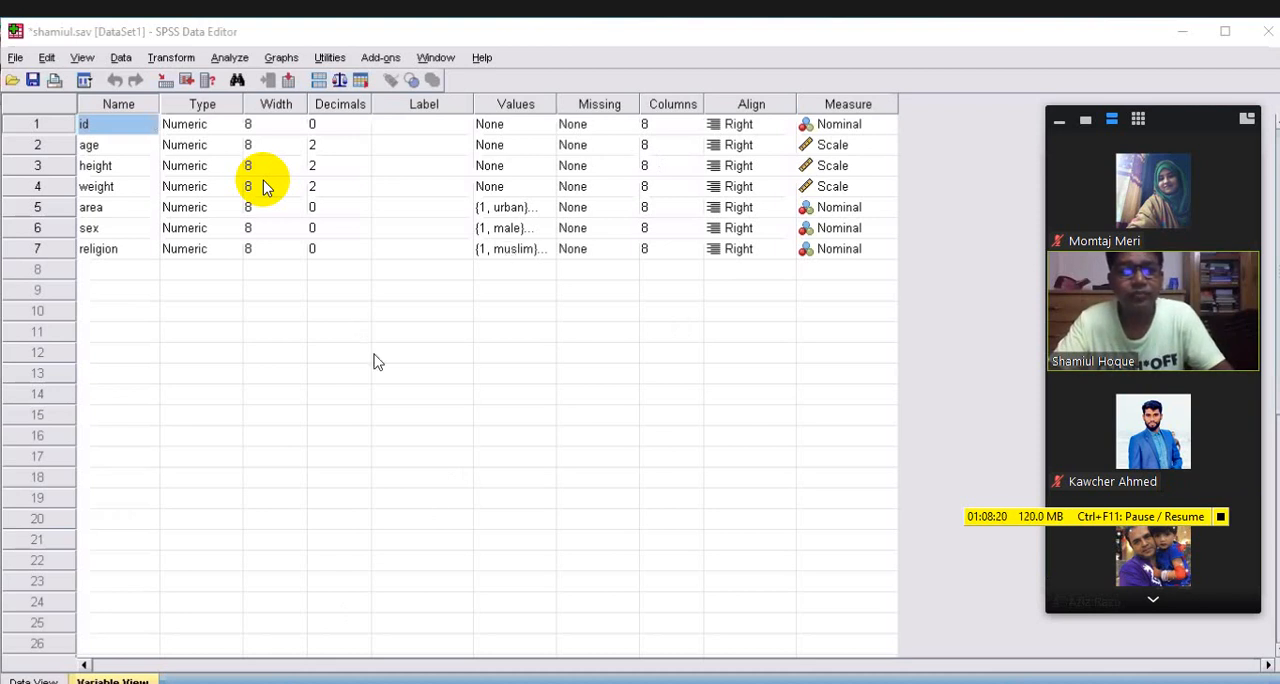
pyautogui.click(351, 270)
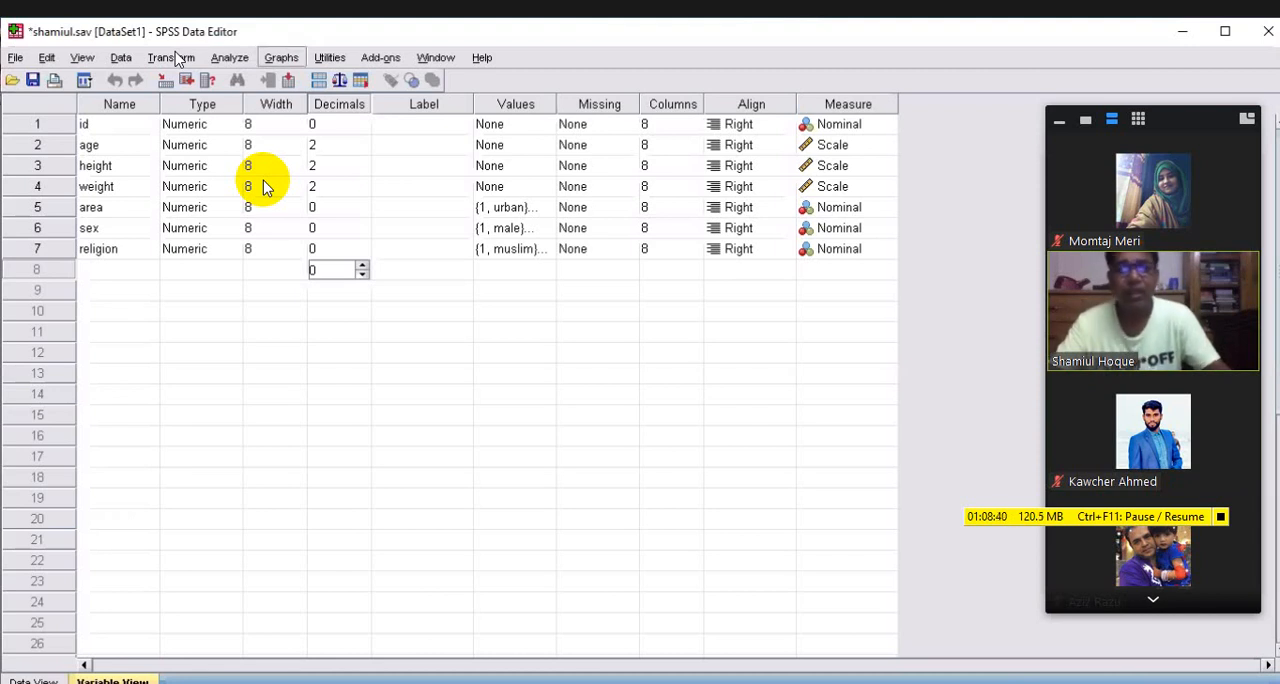
pyautogui.click(281, 58)
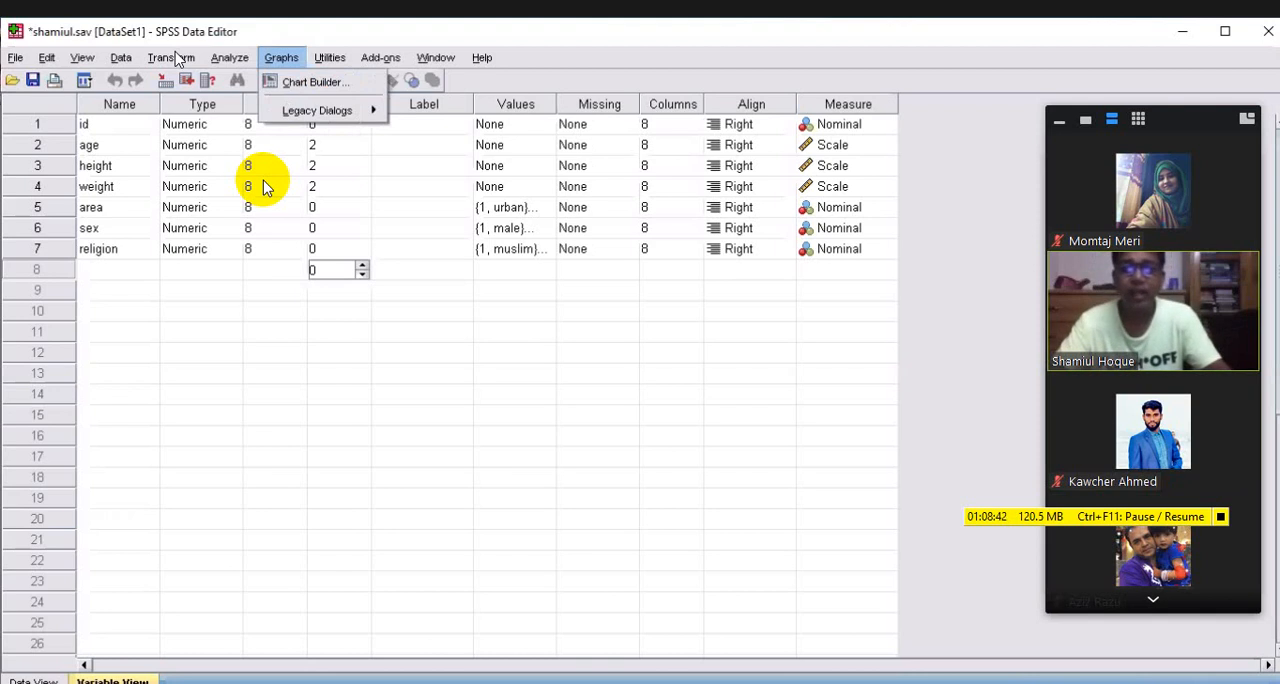
pyautogui.press('Down')
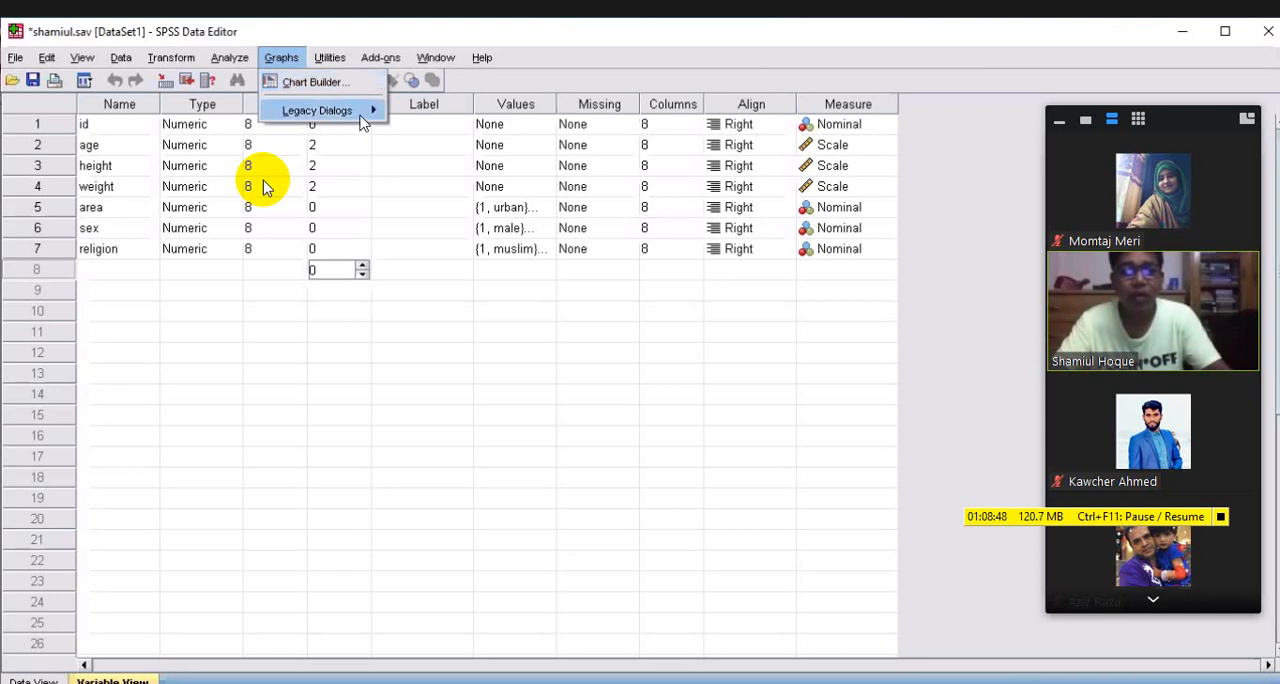
pyautogui.moveTo(362, 118)
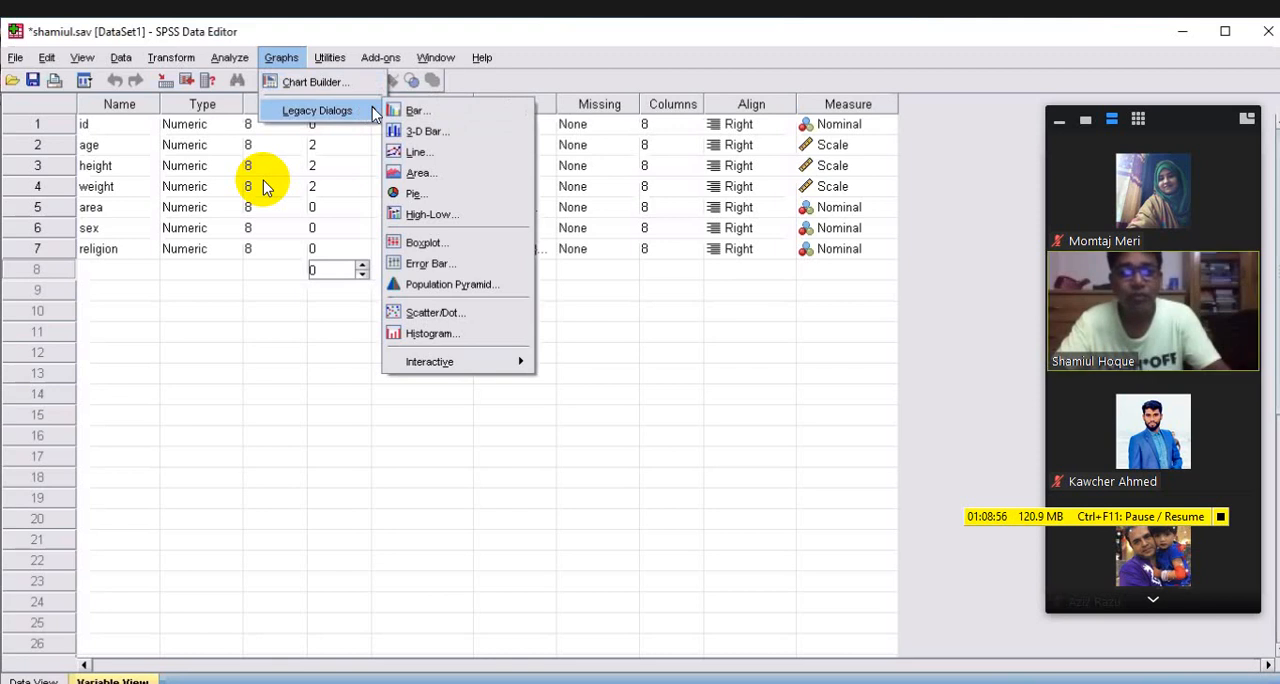
pyautogui.press('Up')
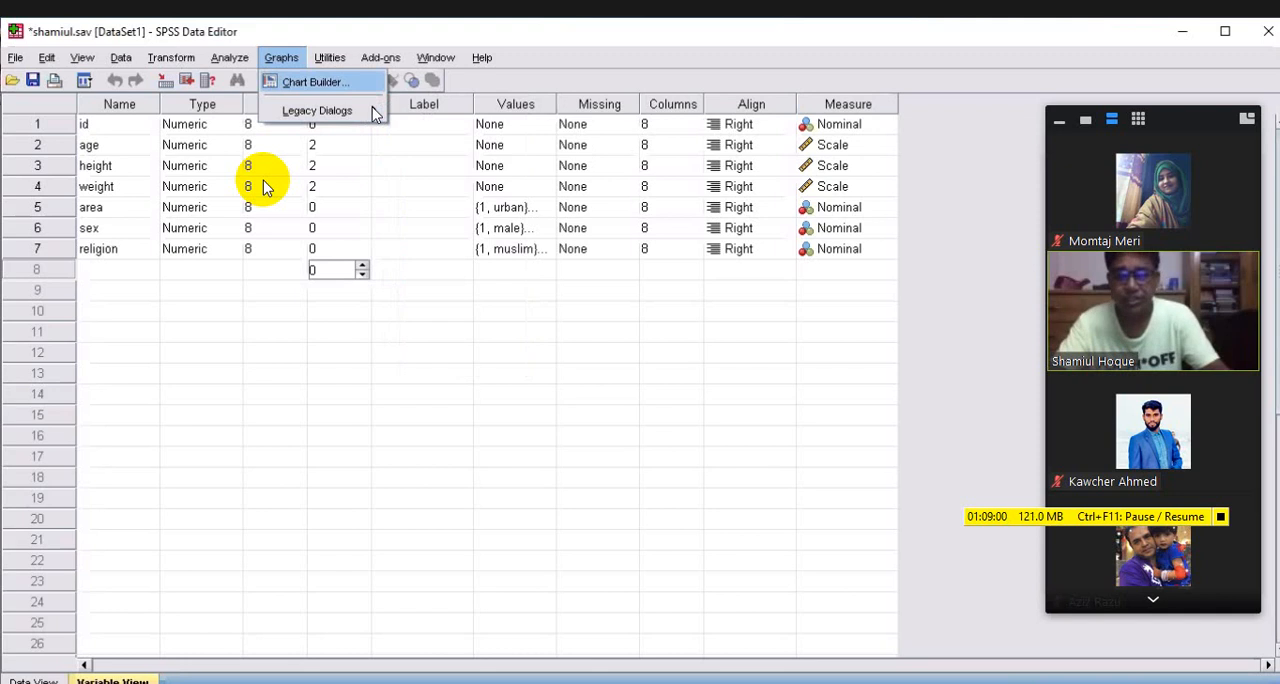
pyautogui.press('Return')
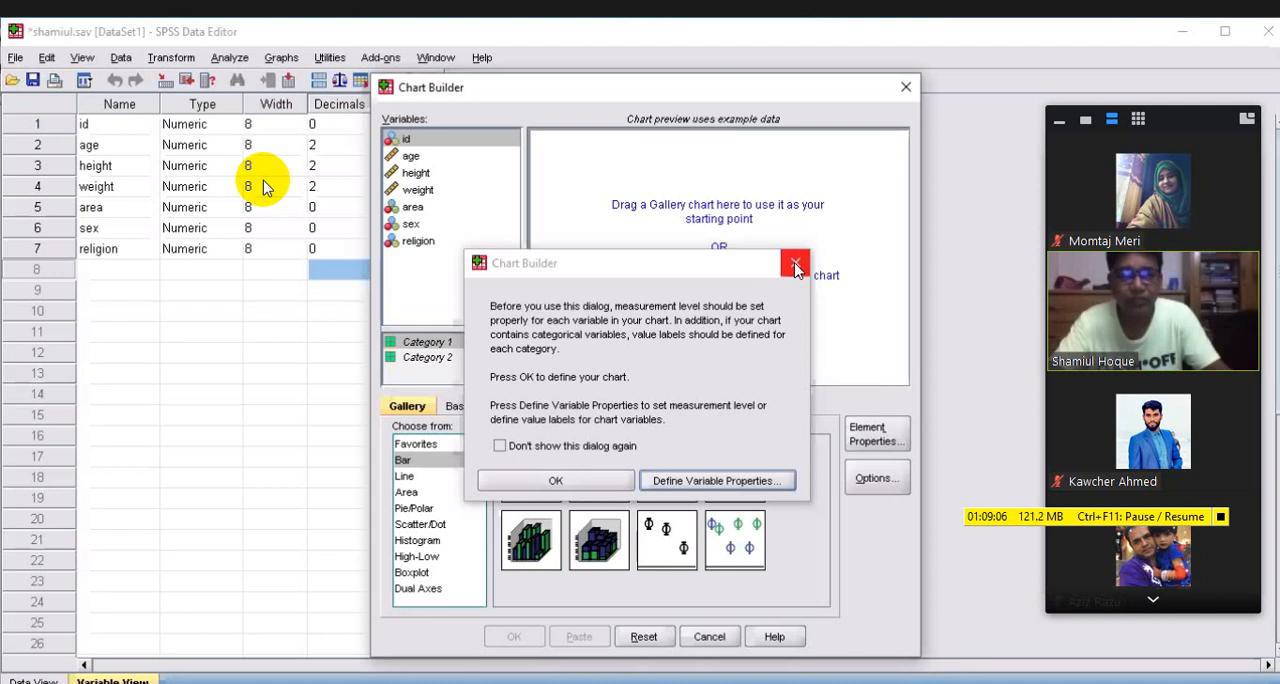
pyautogui.click(795, 265)
# Open the Chart Builder and accept its notice about measurement levels to define a chart
pyautogui.hotkey('alt', 'g')
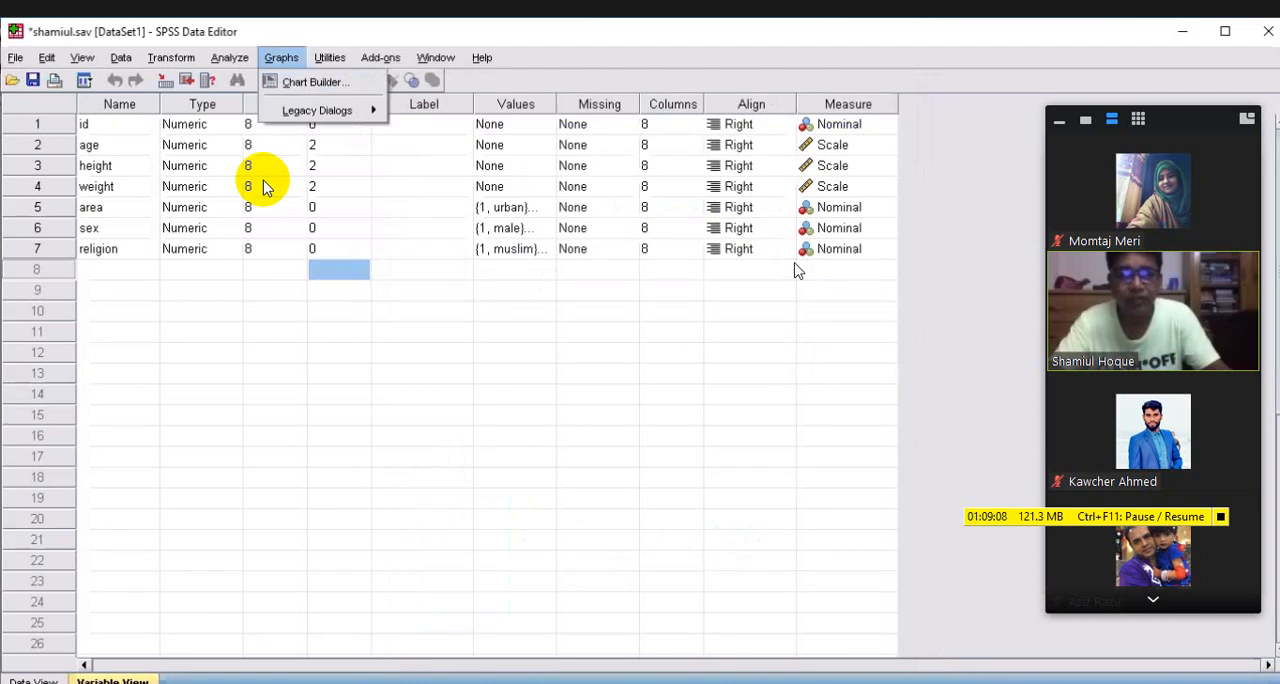
pyautogui.press('Right')
pyautogui.press('Left')
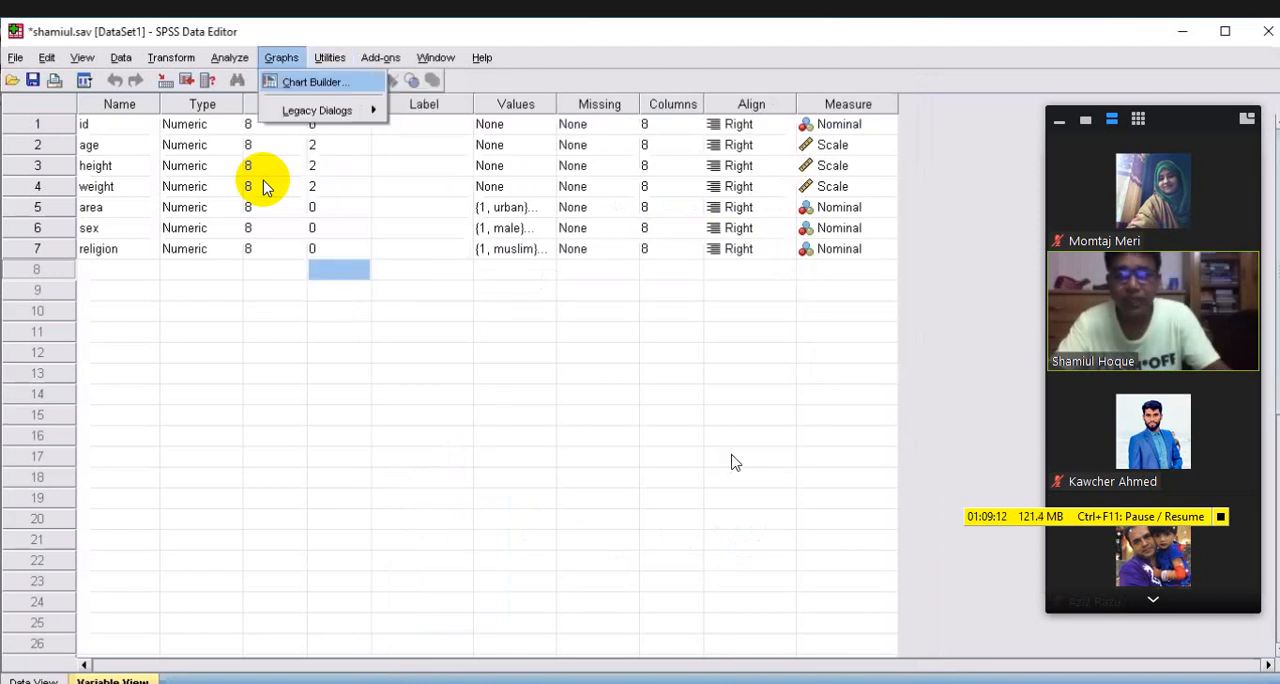
pyautogui.press('Return')
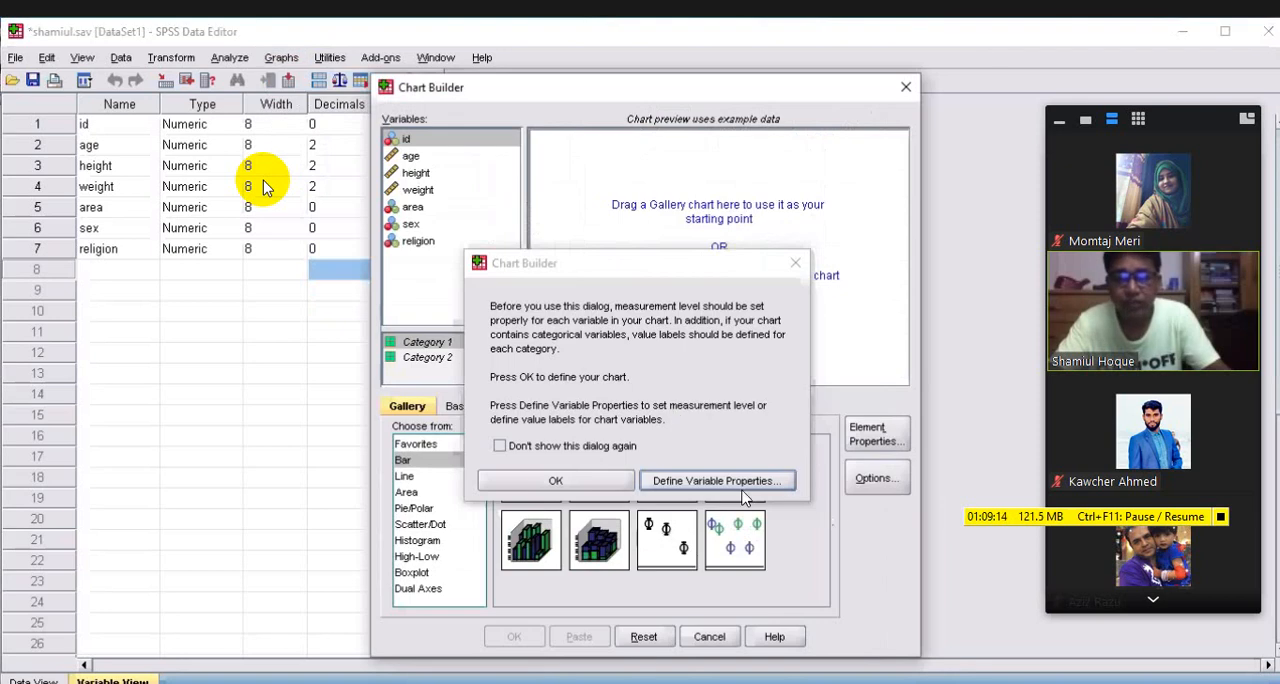
pyautogui.click(603, 483)
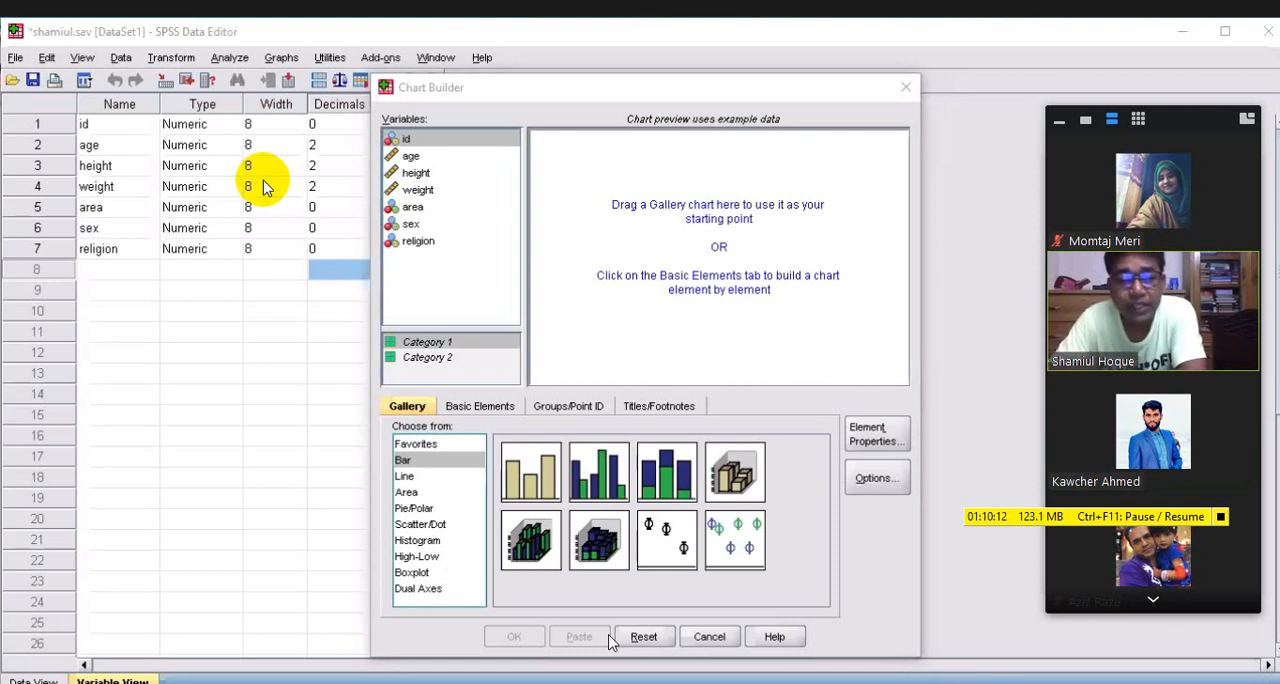
# Look through the Pie/Polar, Bar and Histogram chart types in the Chart Builder gallery
pyautogui.click(413, 509)
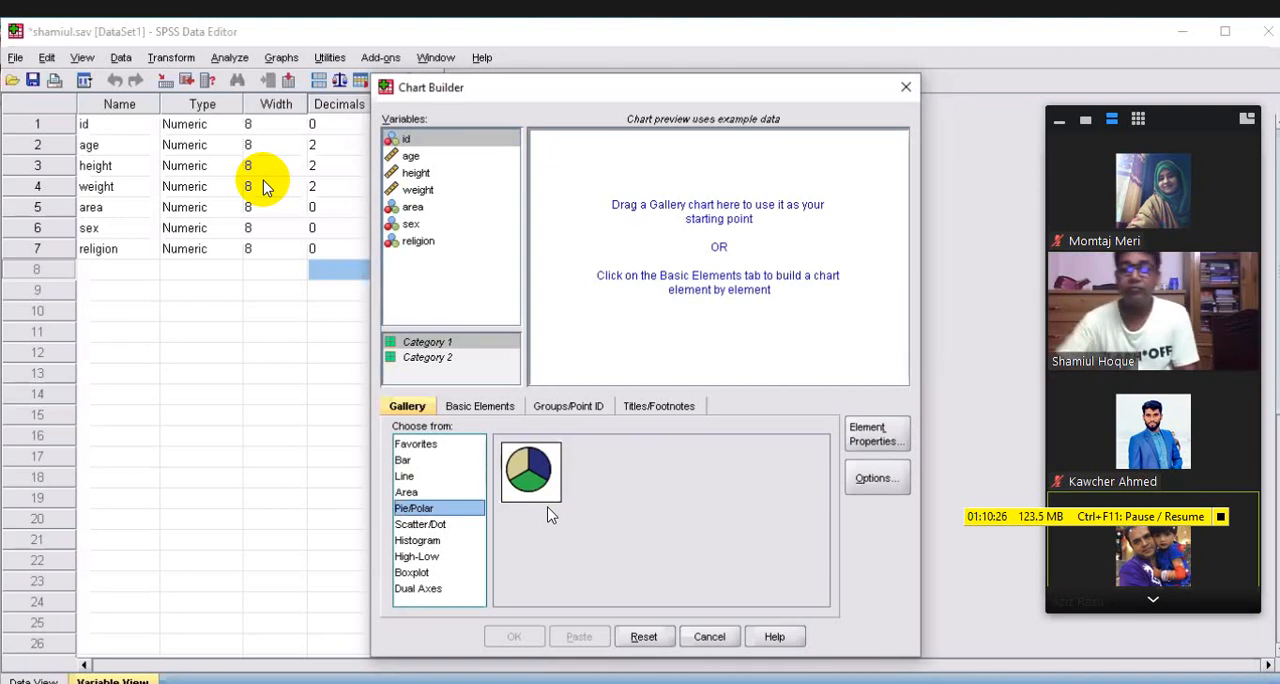
pyautogui.click(403, 461)
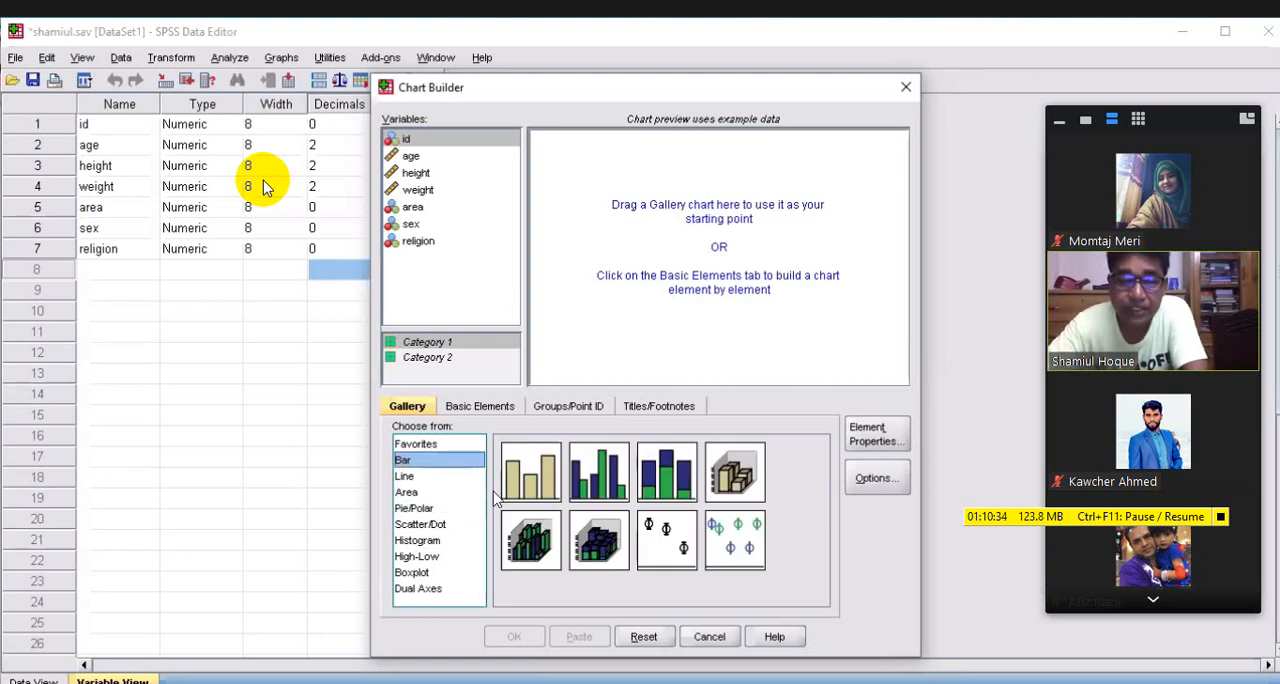
pyautogui.click(420, 542)
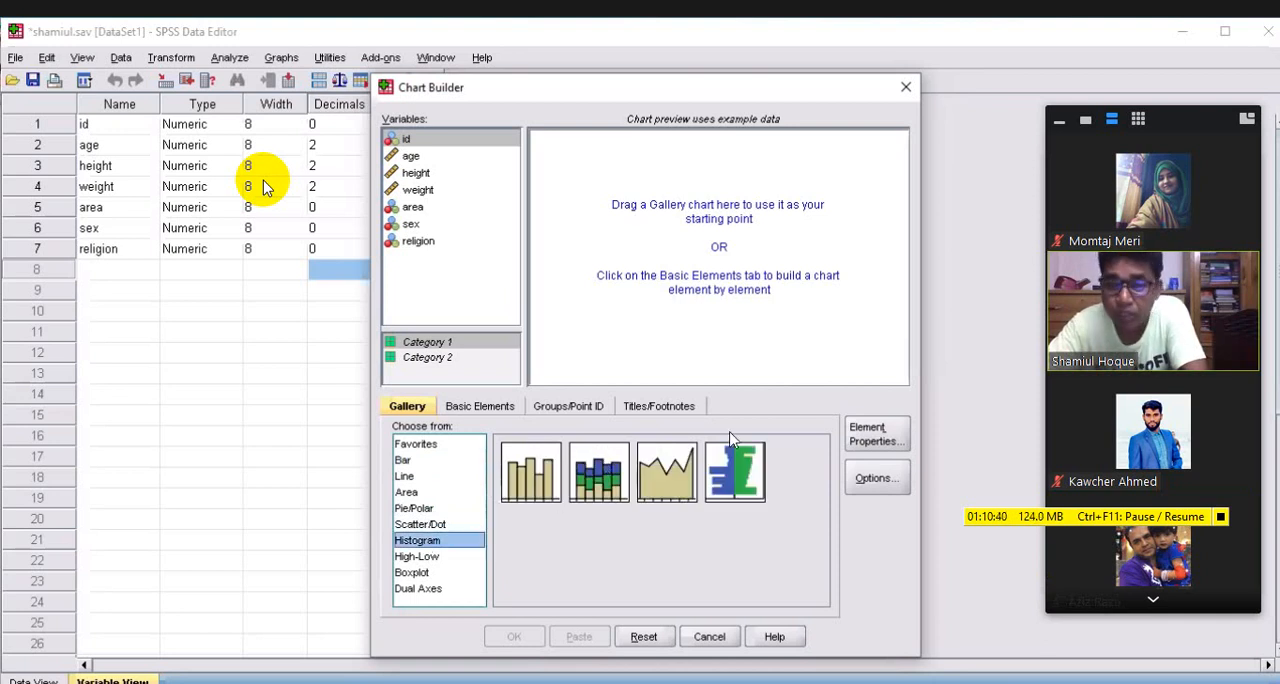
pyautogui.click(408, 509)
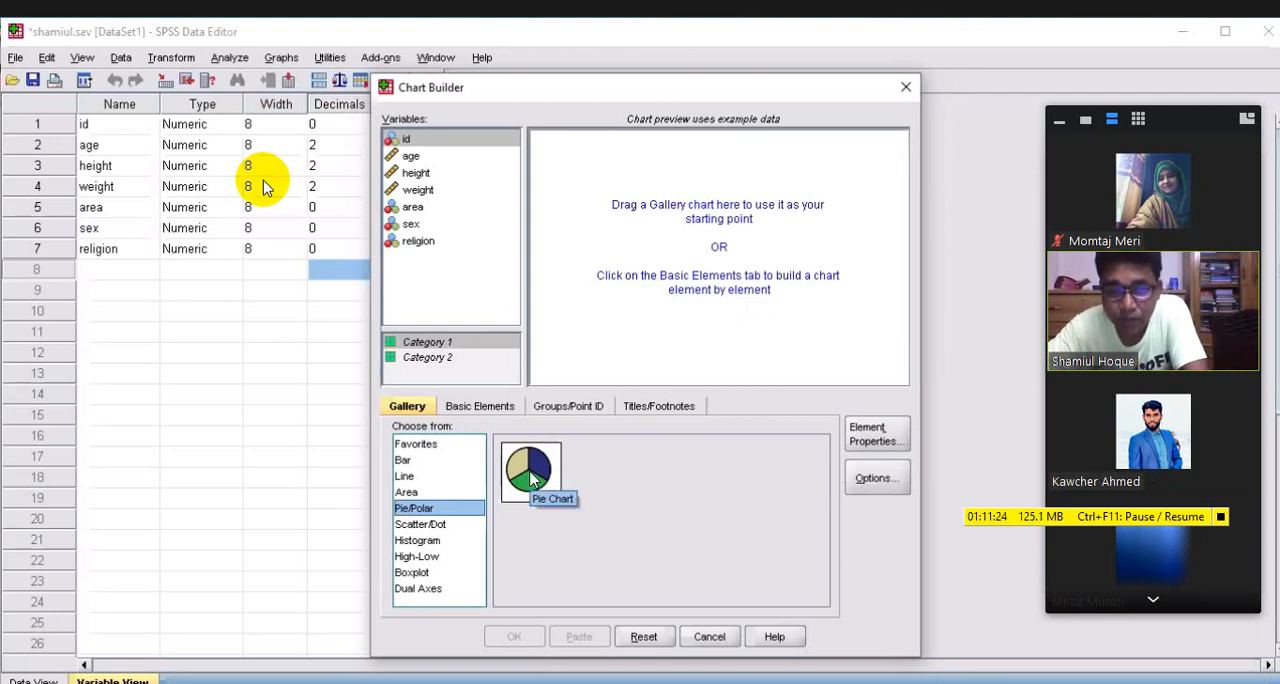
pyautogui.moveTo(532, 480); pyautogui.dragTo(718, 246)
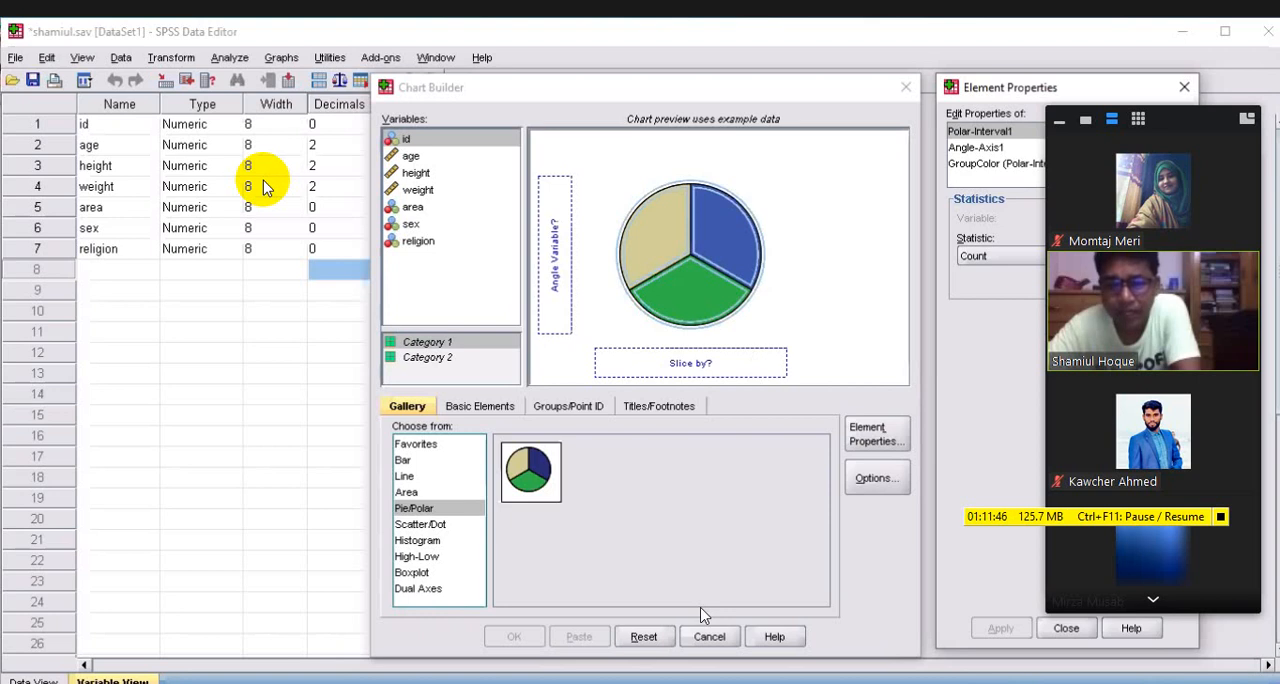
pyautogui.click(645, 637)
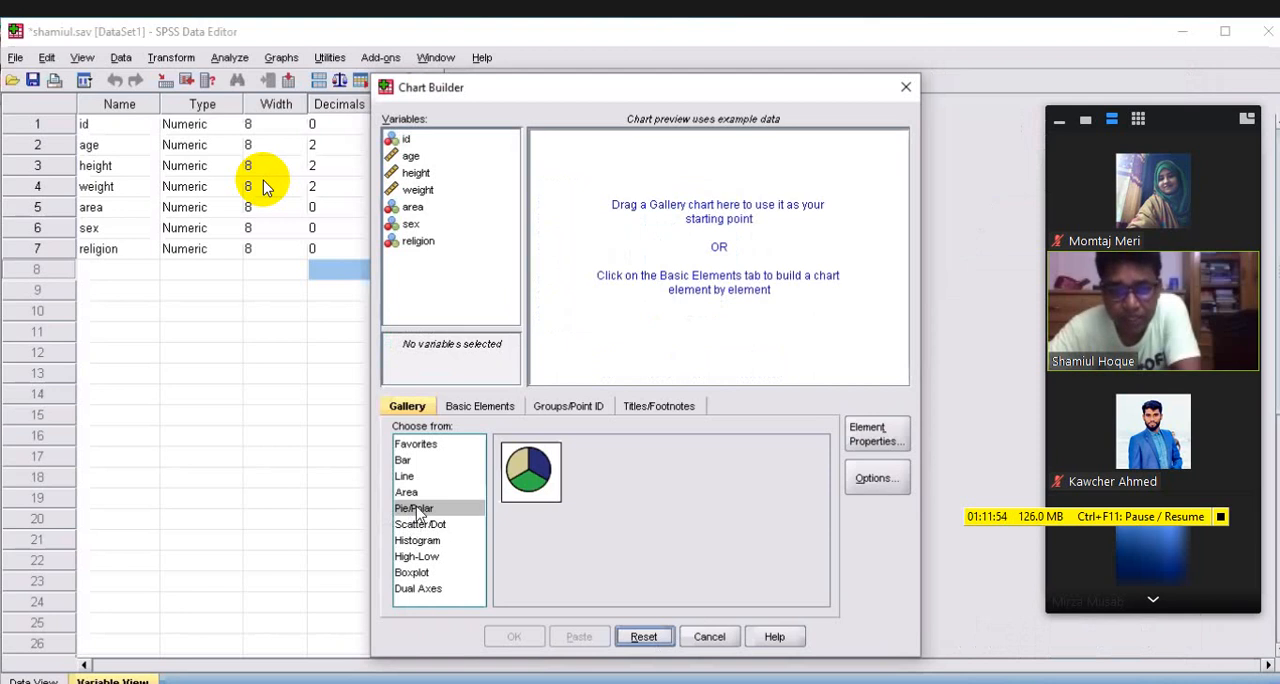
# Create a pie chart sliced by sex in the Chart Builder and view it in the output
pyautogui.click(417, 508)
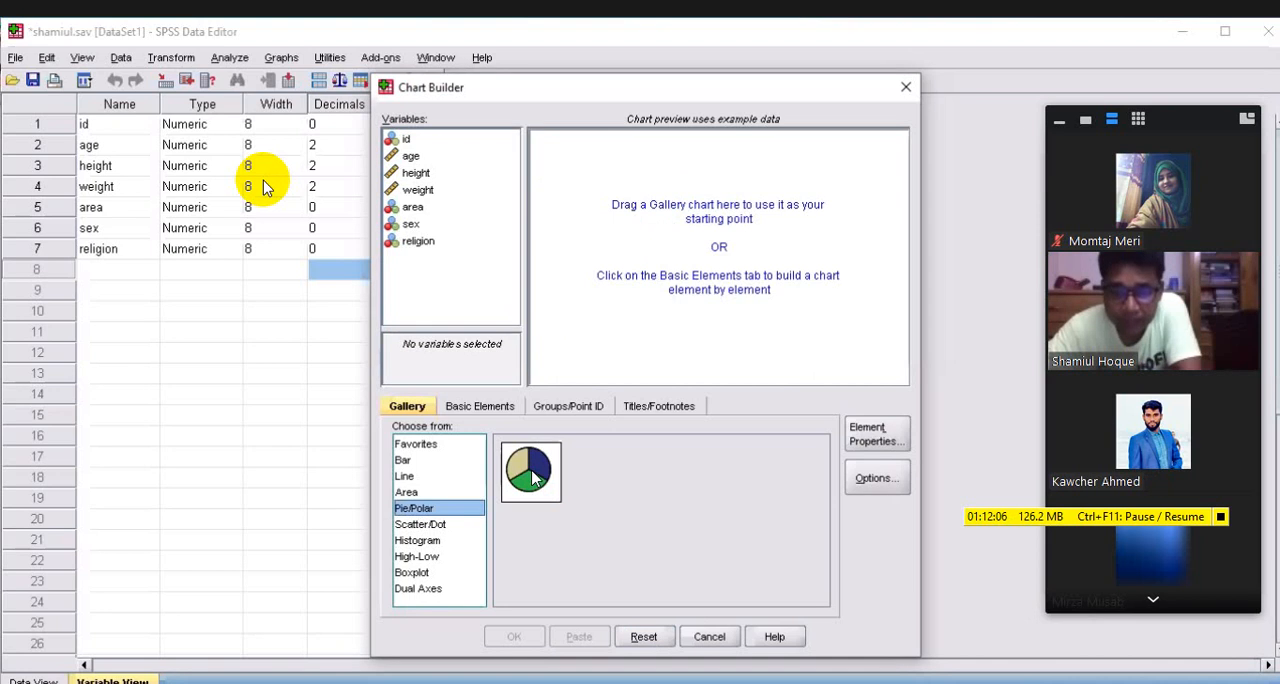
pyautogui.moveTo(535, 478); pyautogui.dragTo(705, 265)
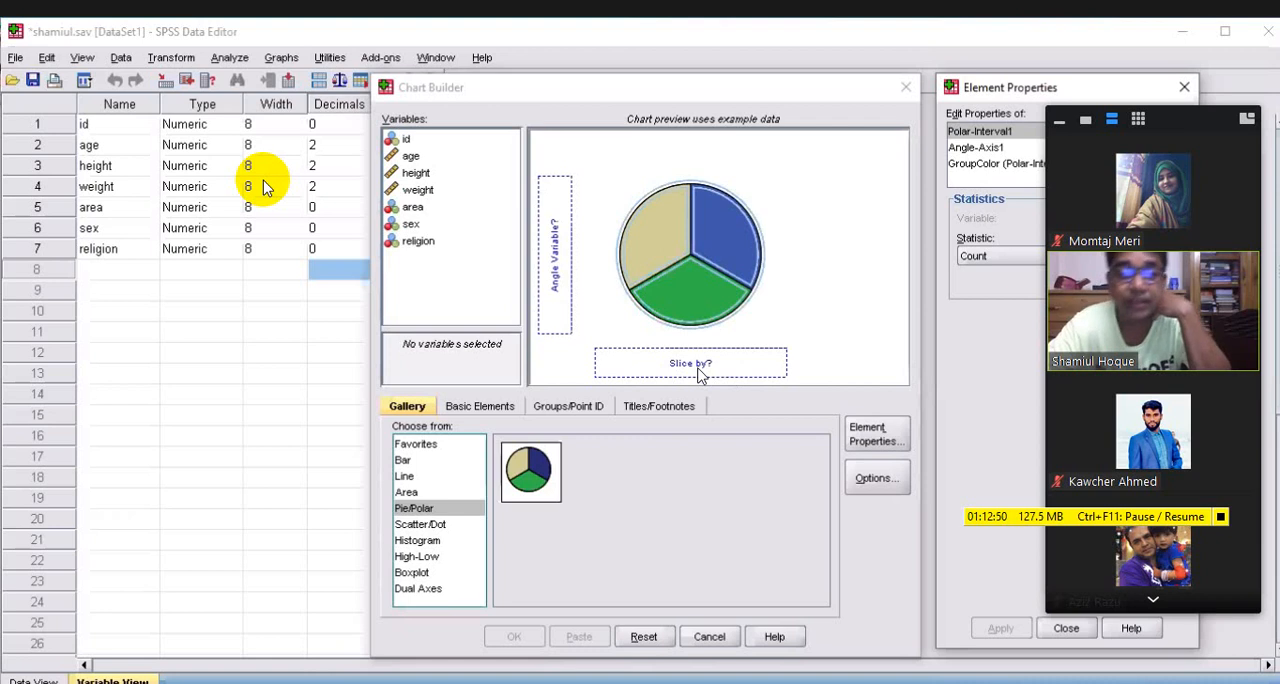
pyautogui.click(412, 225)
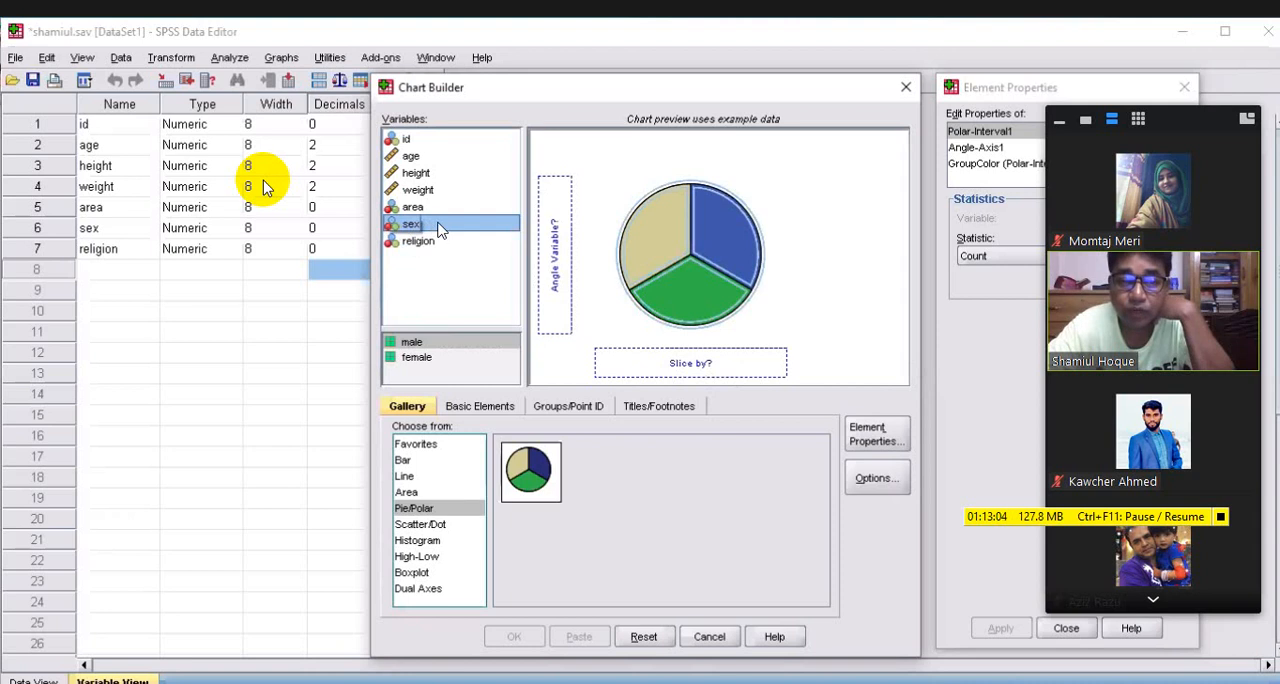
pyautogui.moveTo(440, 229); pyautogui.dragTo(668, 362)
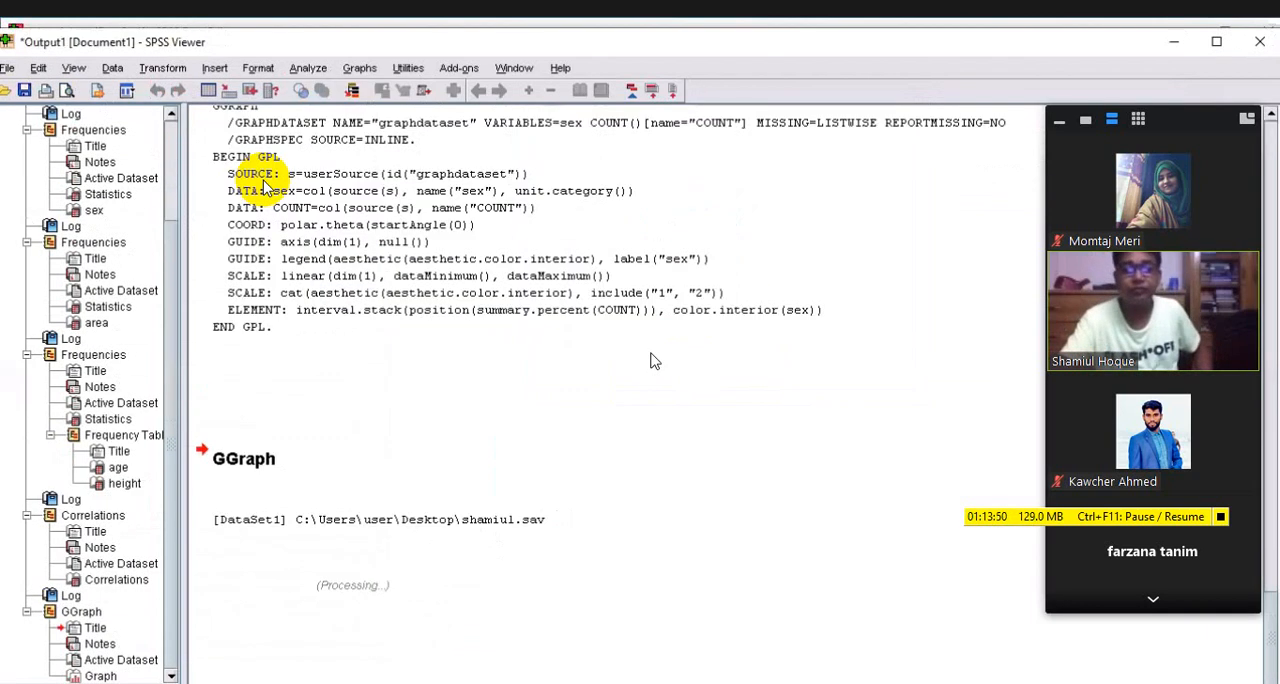
pyautogui.scroll(-5, 751, 481)
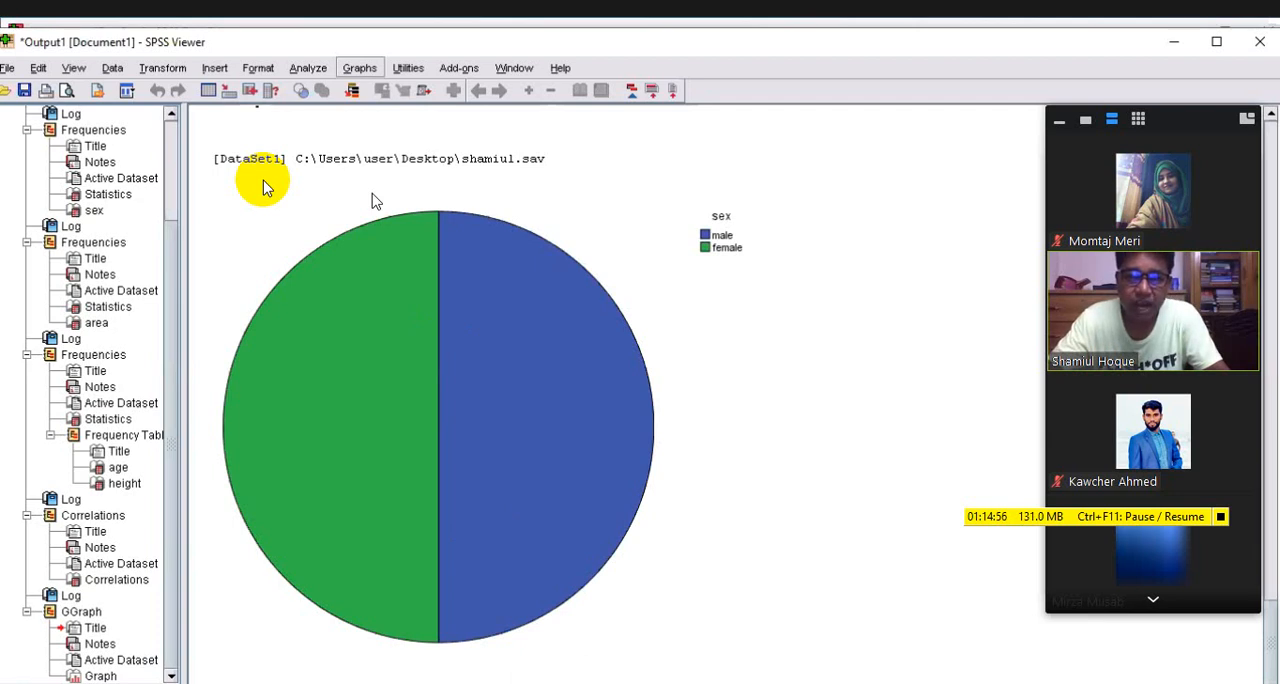
# Reopen the Chart Builder from the output and clear the previous pie chart setup
pyautogui.click(360, 68)
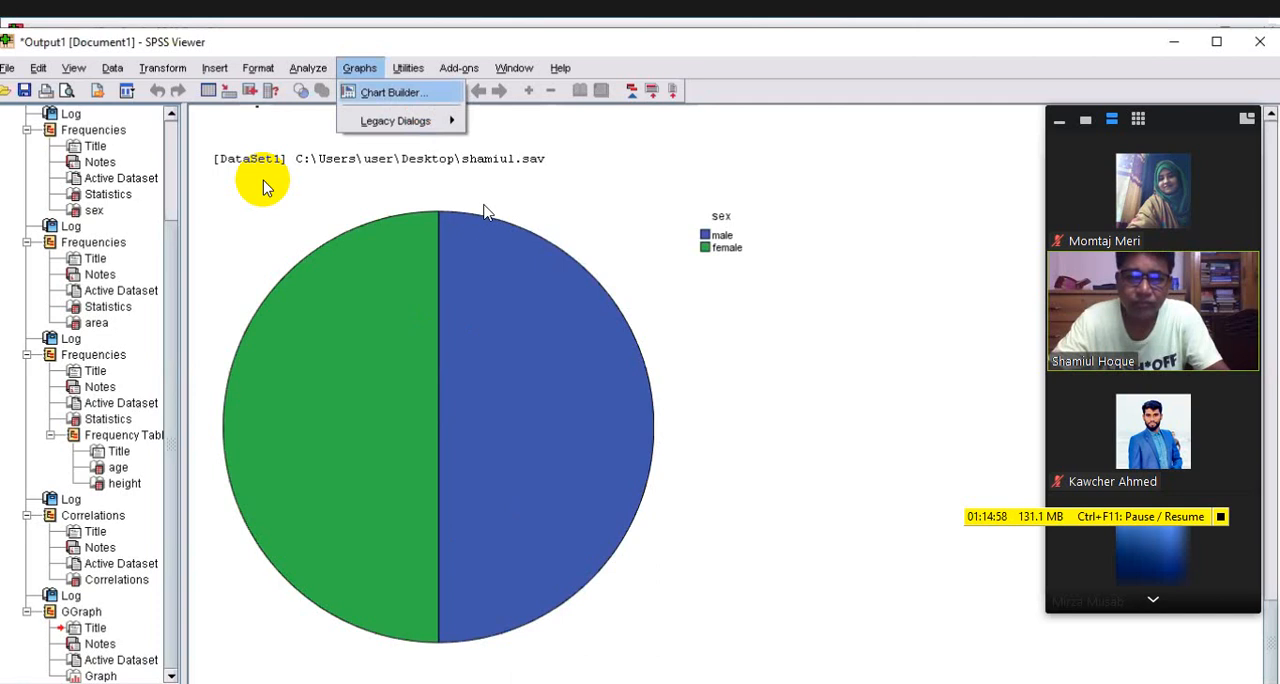
pyautogui.click(394, 92)
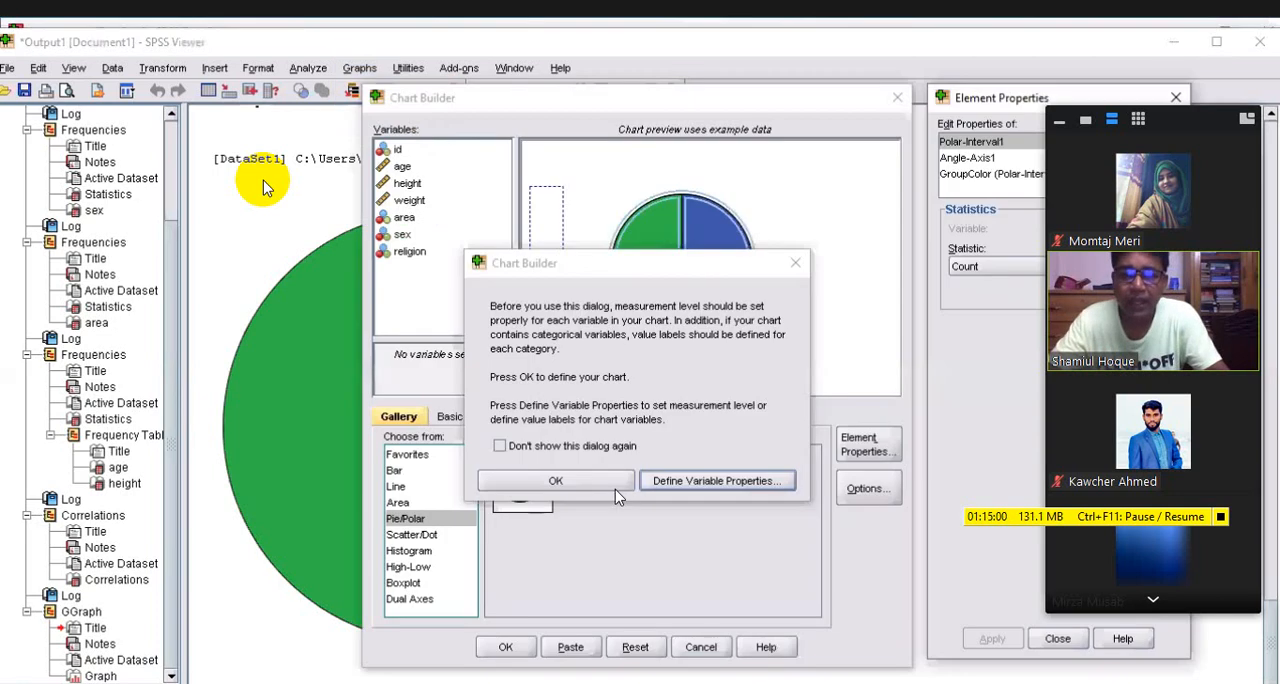
pyautogui.click(795, 263)
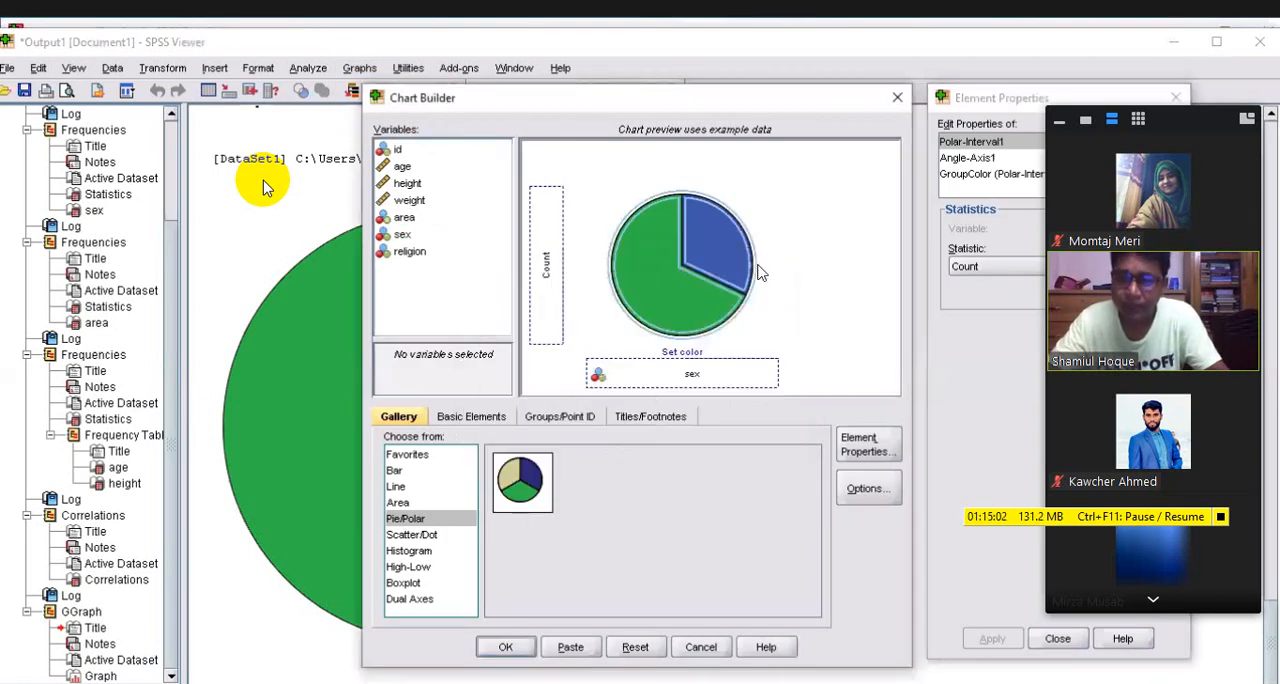
pyautogui.click(637, 647)
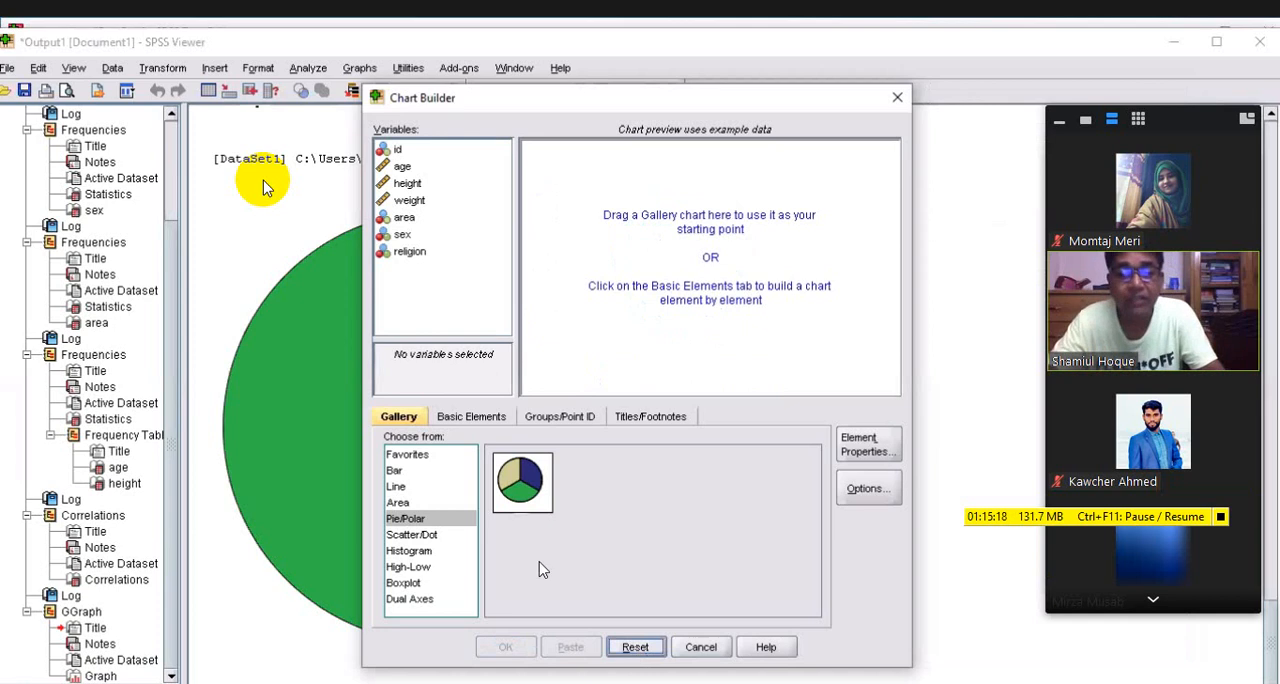
# Create a simple bar chart of counts with religion on the x-axis, and select the chart in the output
pyautogui.click(396, 472)
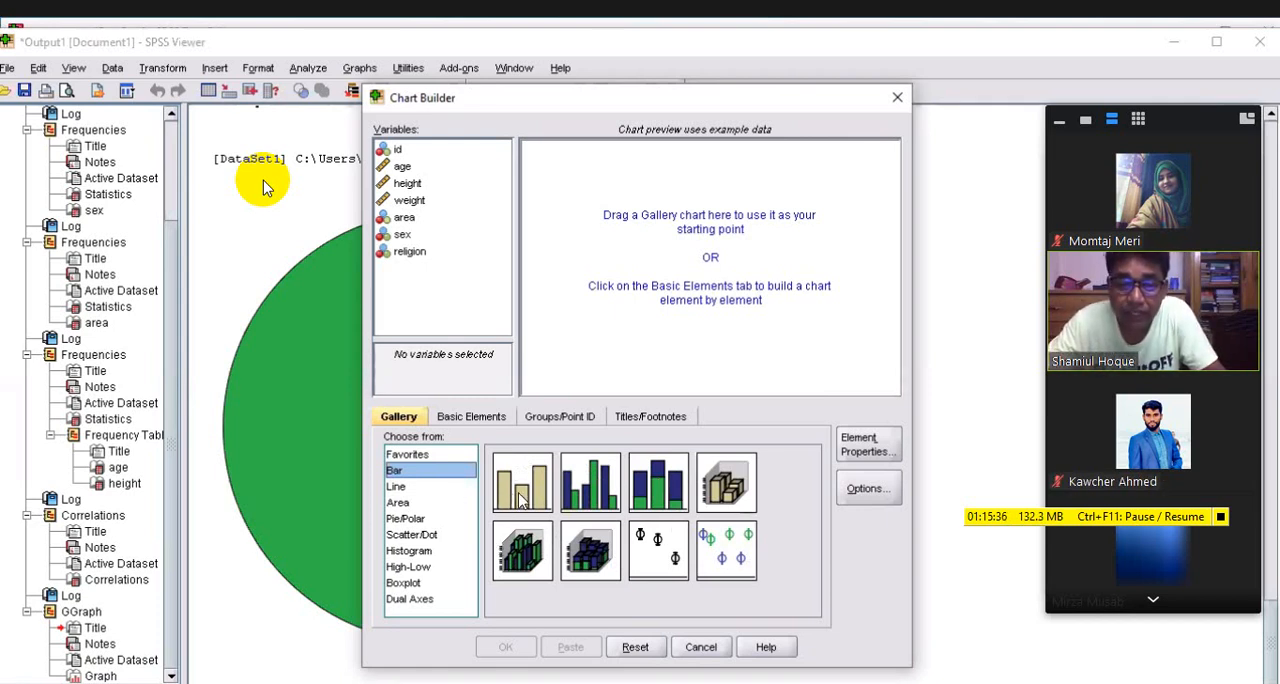
pyautogui.moveTo(520, 500); pyautogui.dragTo(714, 340)
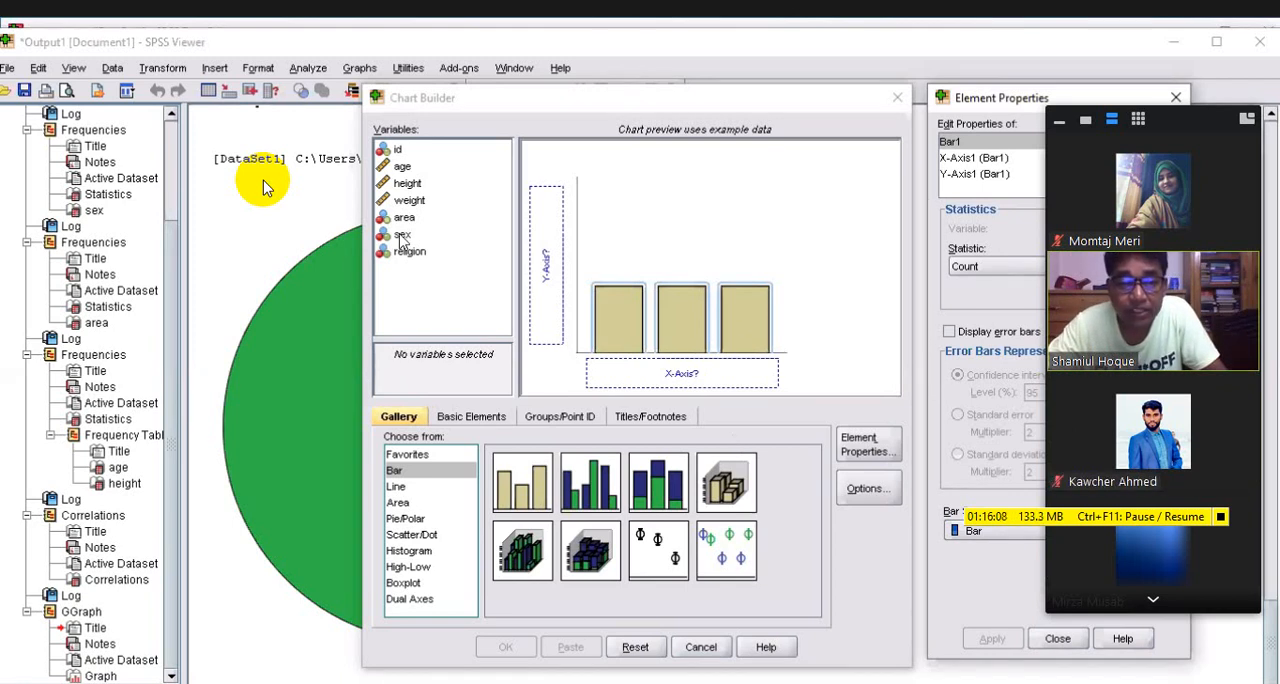
pyautogui.moveTo(404, 251); pyautogui.dragTo(652, 375)
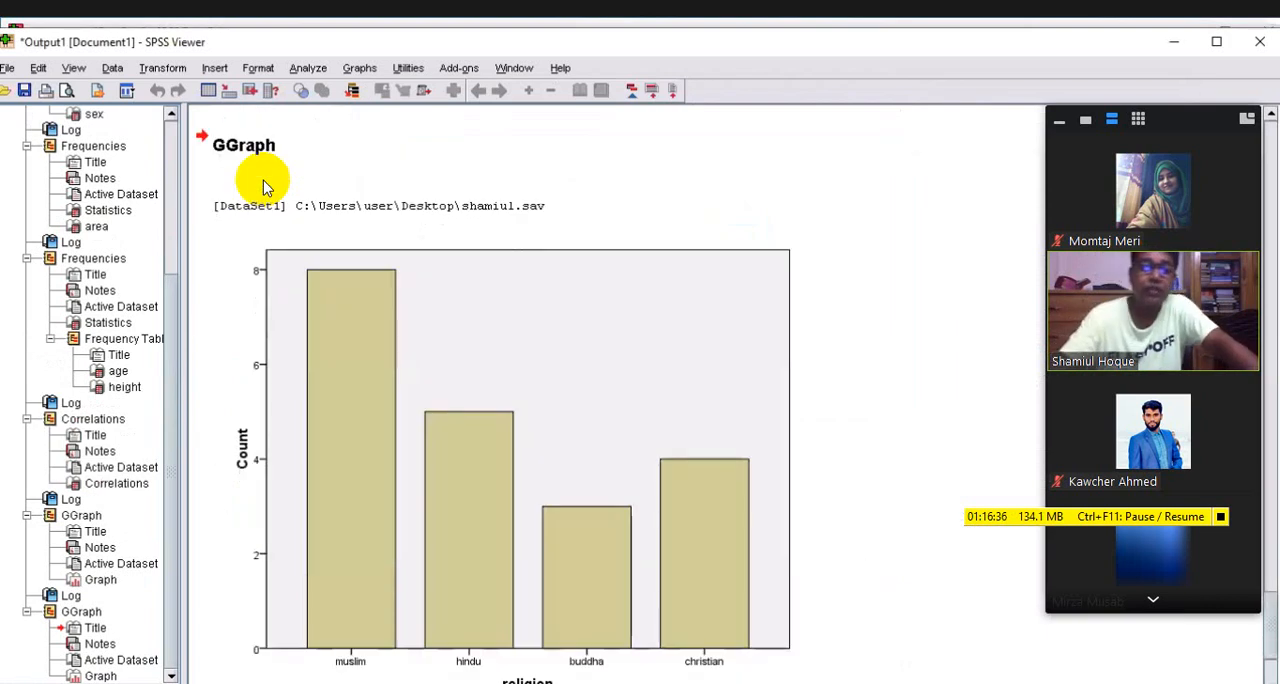
pyautogui.scroll(-1, 263, 187)
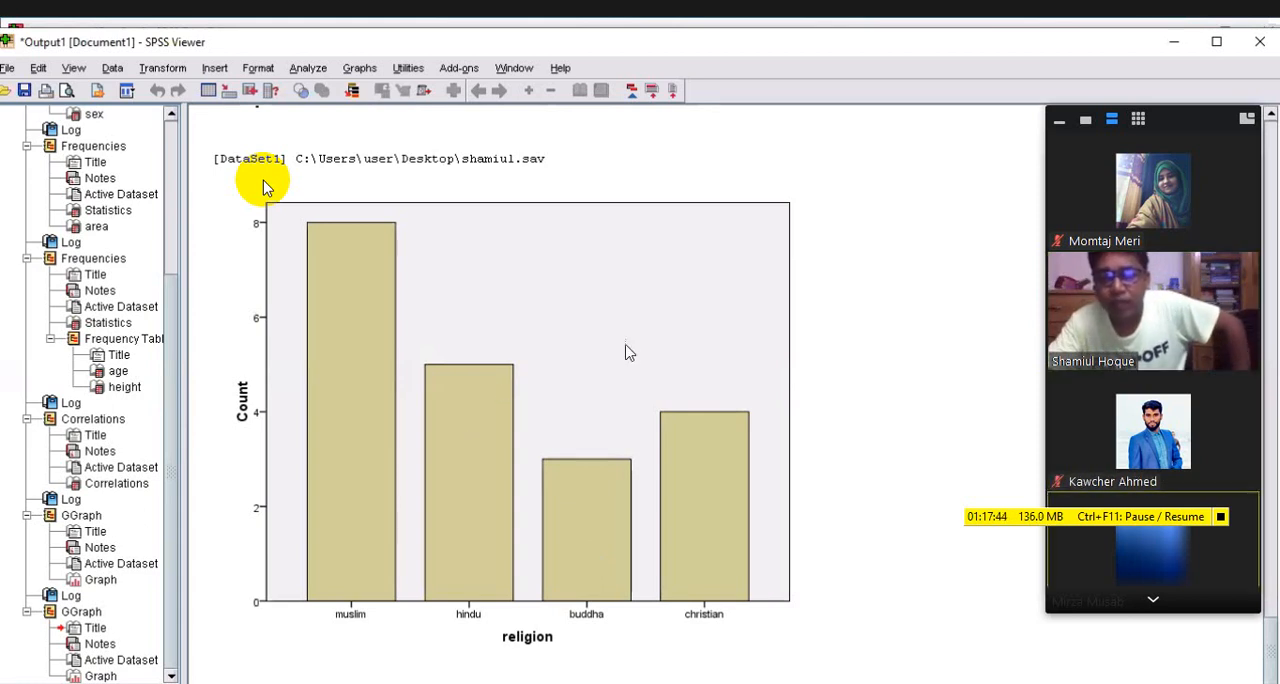
pyautogui.click(552, 381)
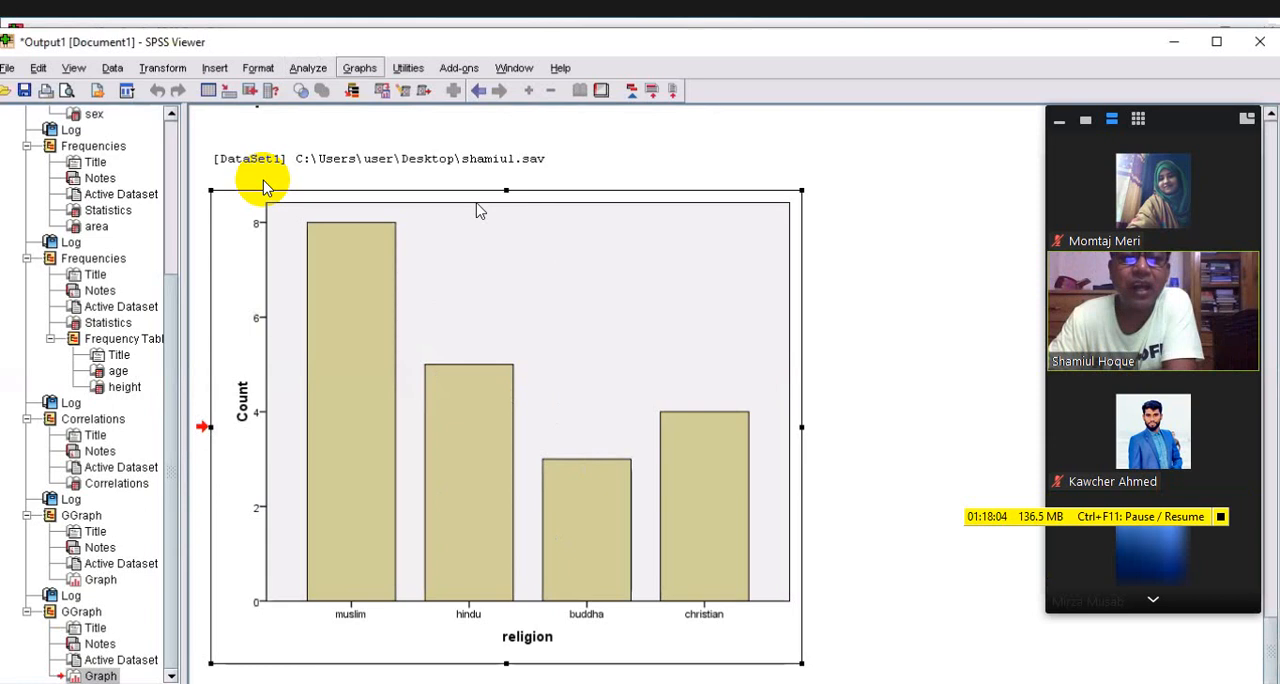
# Reopen the Chart Builder from the output and clear the previous bar chart setup
pyautogui.click(360, 68)
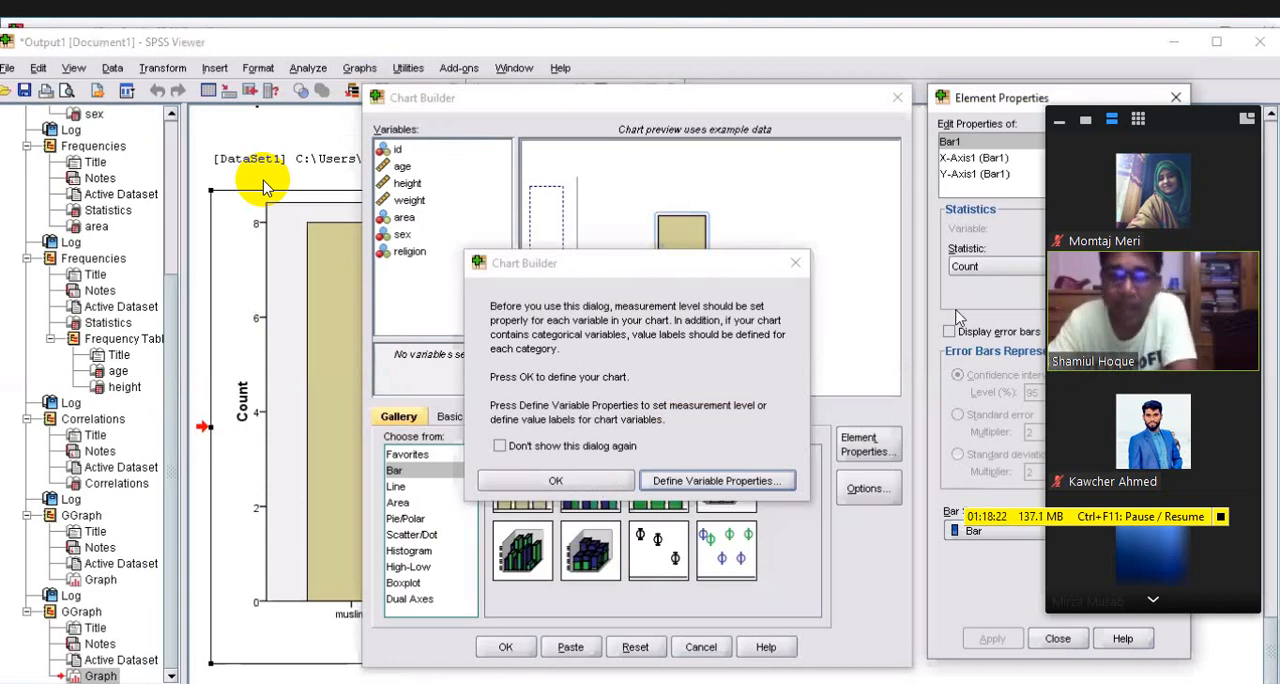
pyautogui.press('Return')
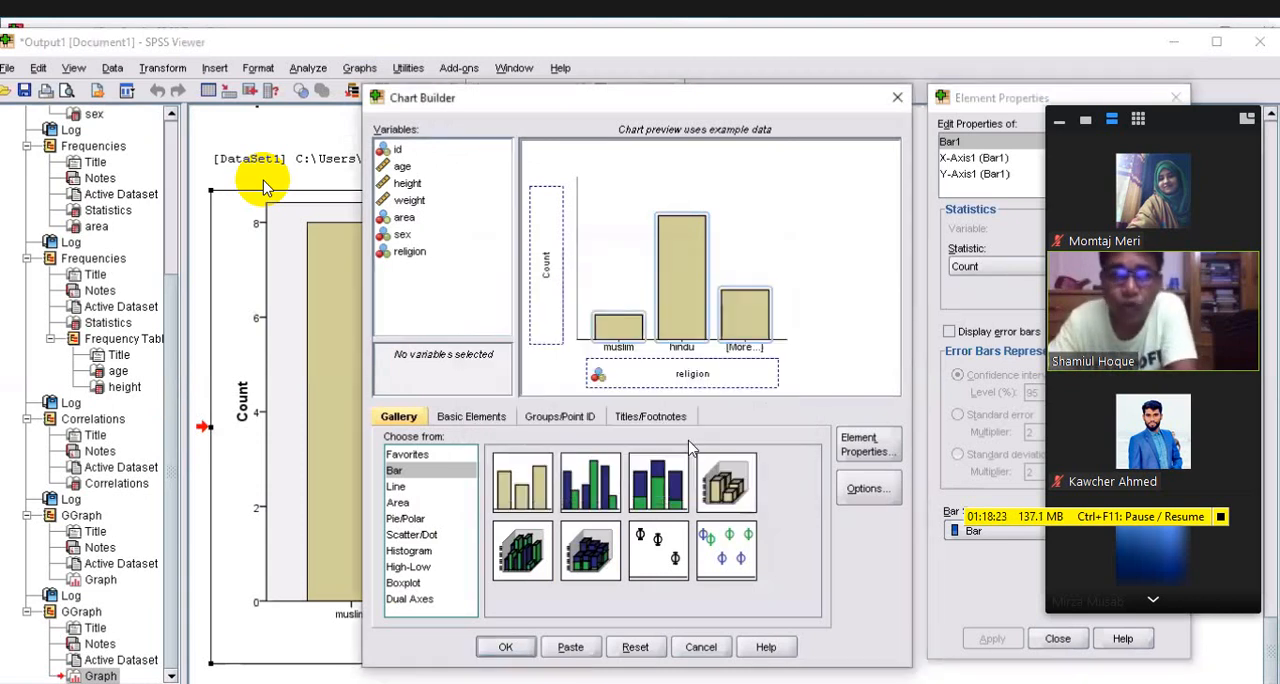
pyautogui.click(635, 648)
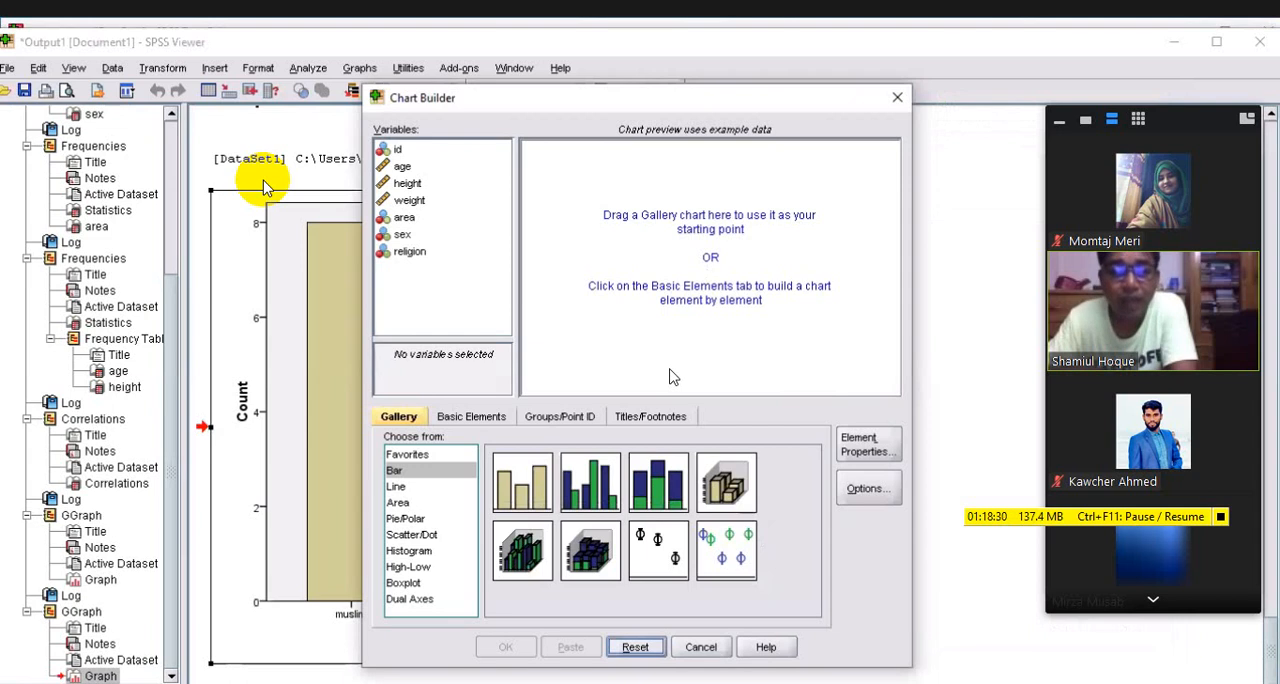
# Create a simple bar chart from the gallery with religion on the x-axis and generate it in the output
pyautogui.click(391, 473)
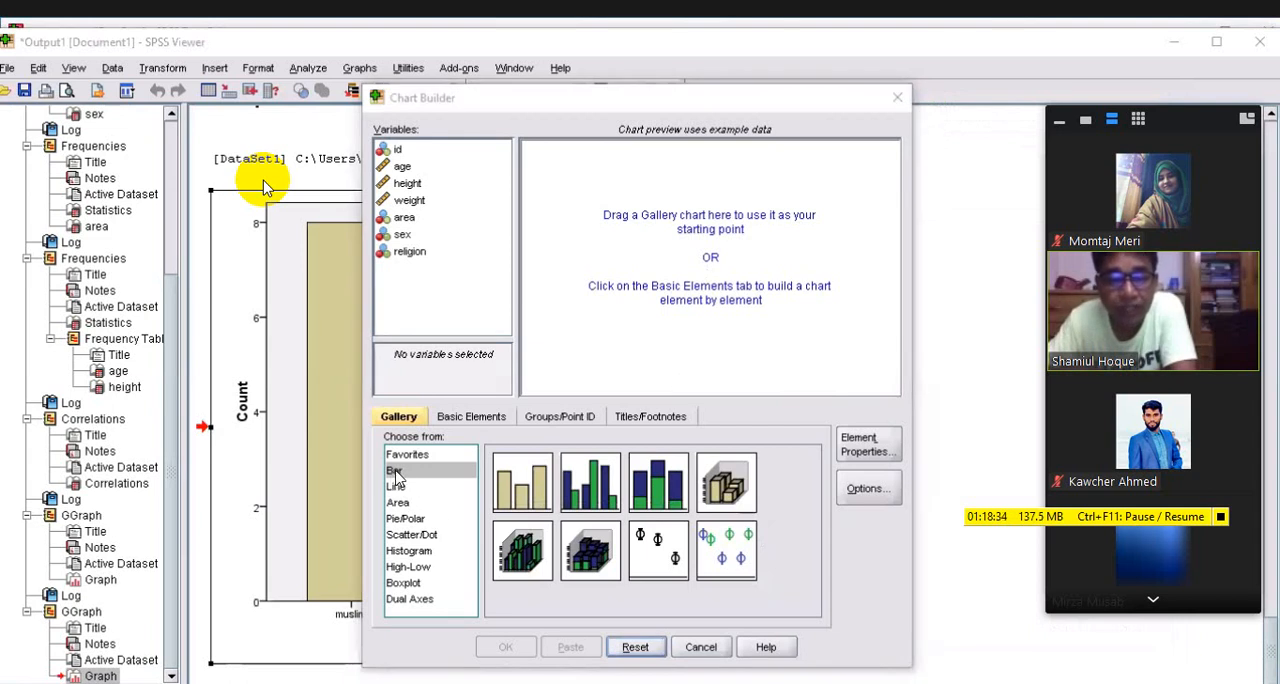
pyautogui.click(395, 486)
pyautogui.click(410, 503)
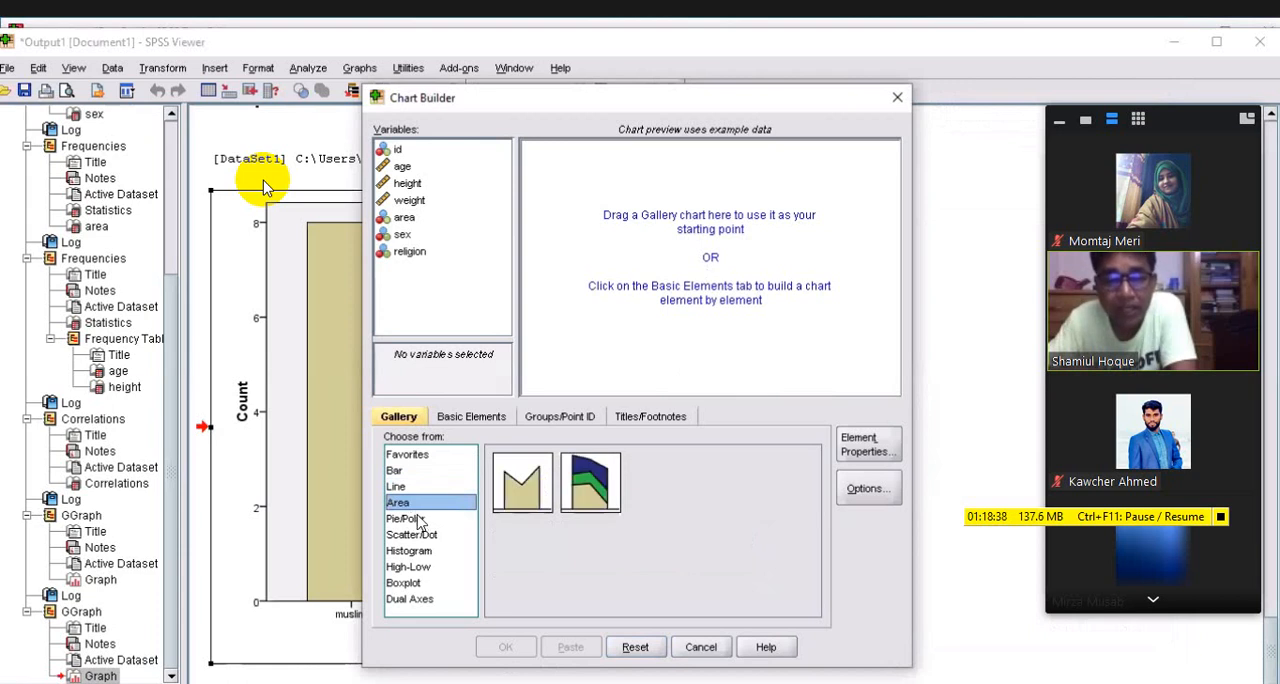
pyautogui.click(420, 520)
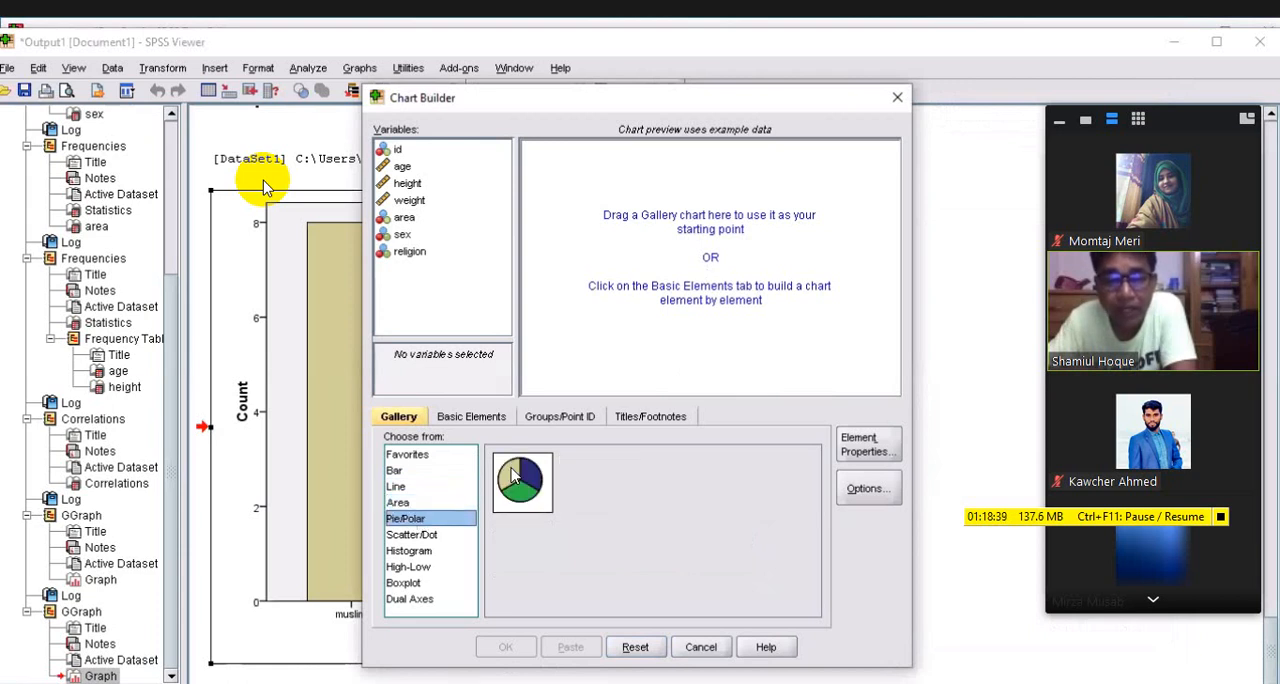
pyautogui.click(395, 472)
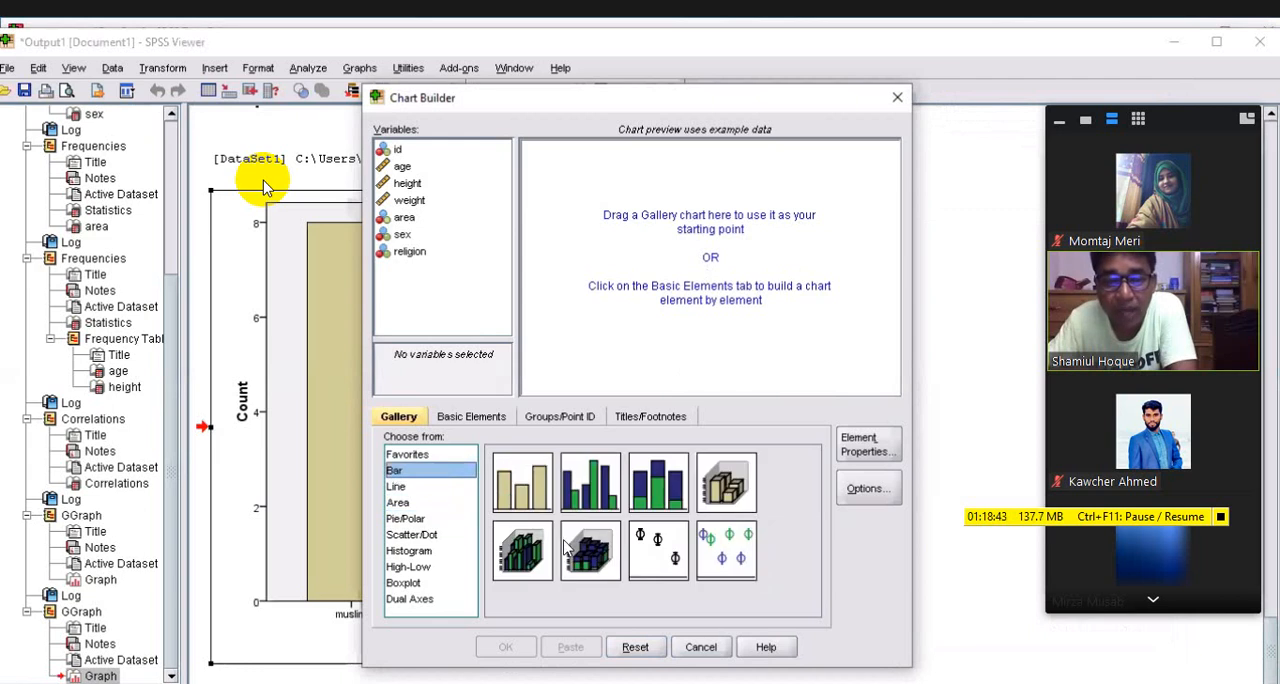
pyautogui.click(522, 490)
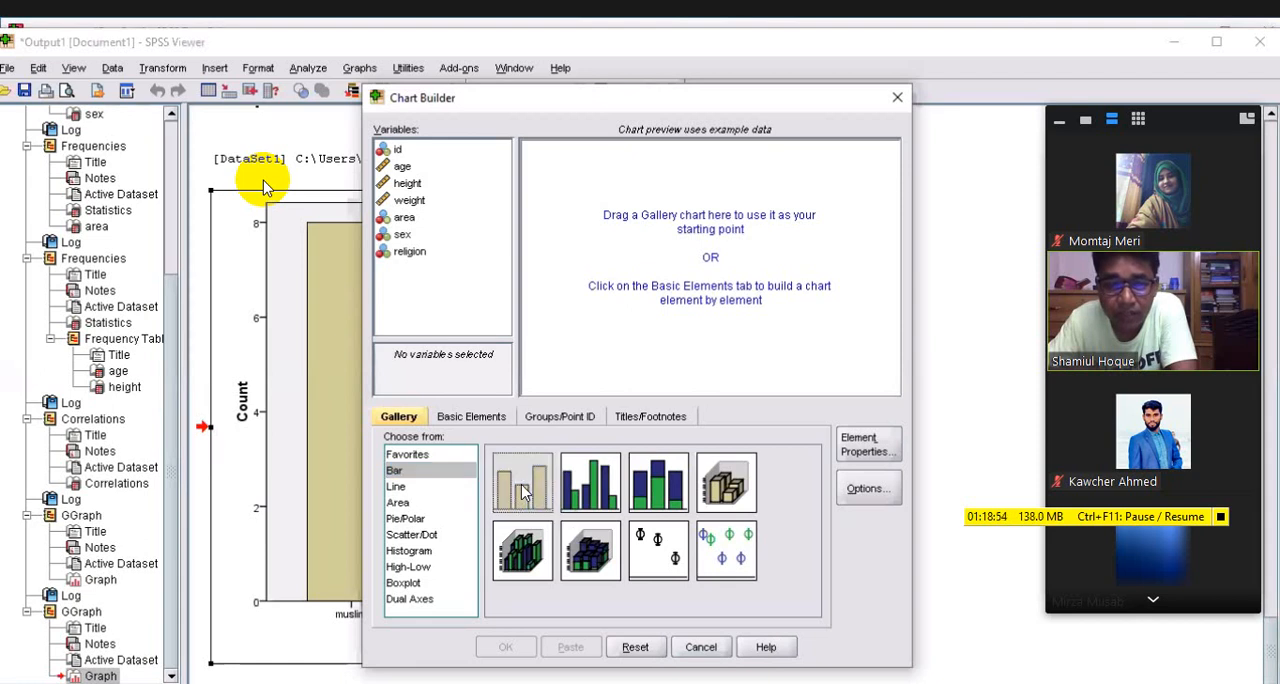
pyautogui.moveTo(522, 490); pyautogui.dragTo(722, 273)
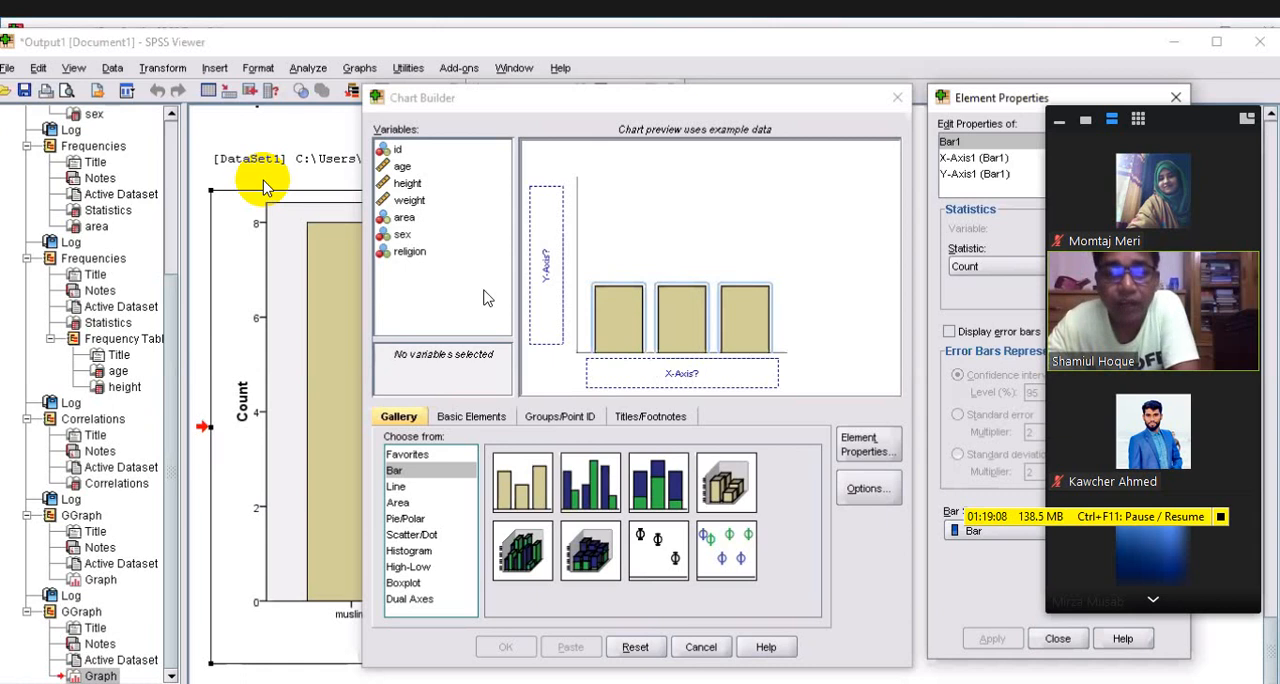
pyautogui.click(409, 253)
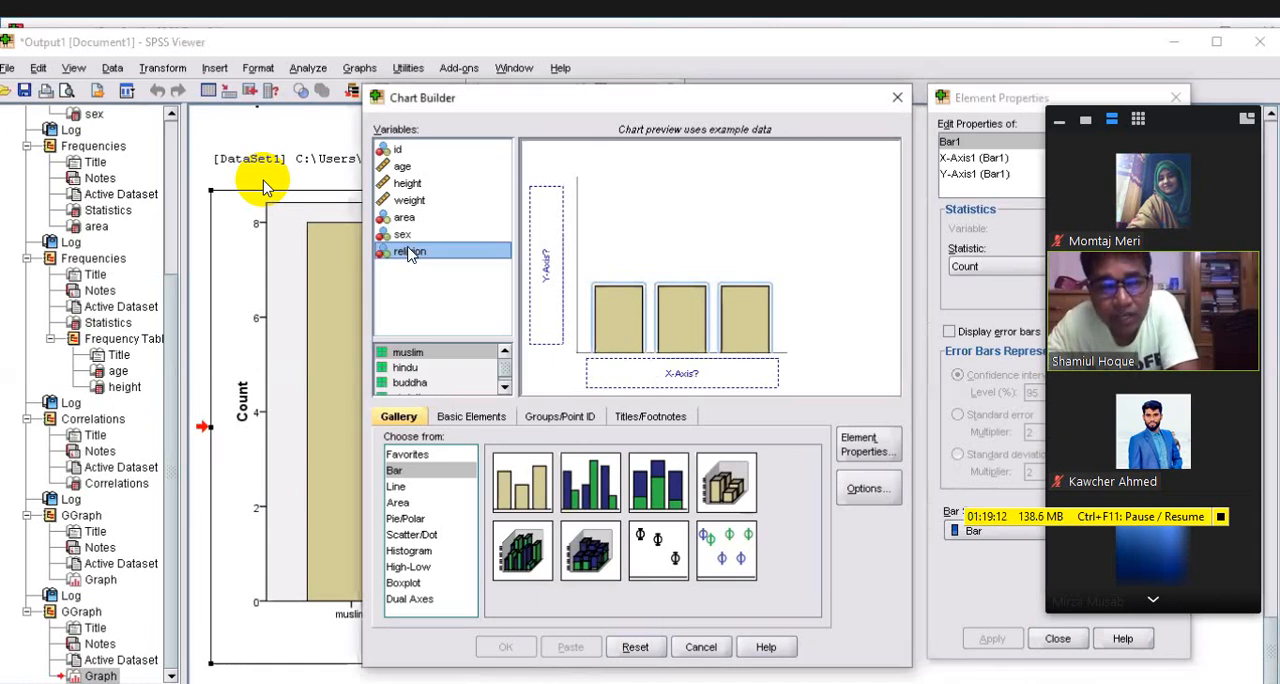
pyautogui.moveTo(409, 253); pyautogui.dragTo(656, 370)
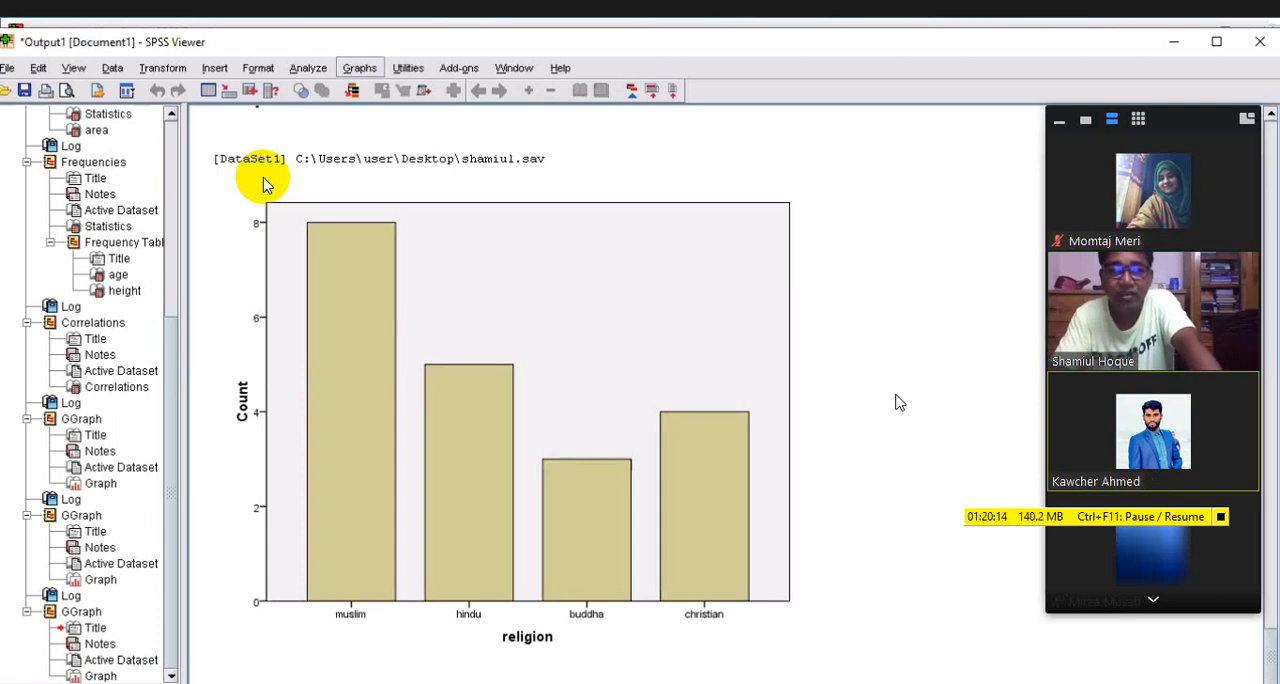
pyautogui.hotkey('alt', 'g')
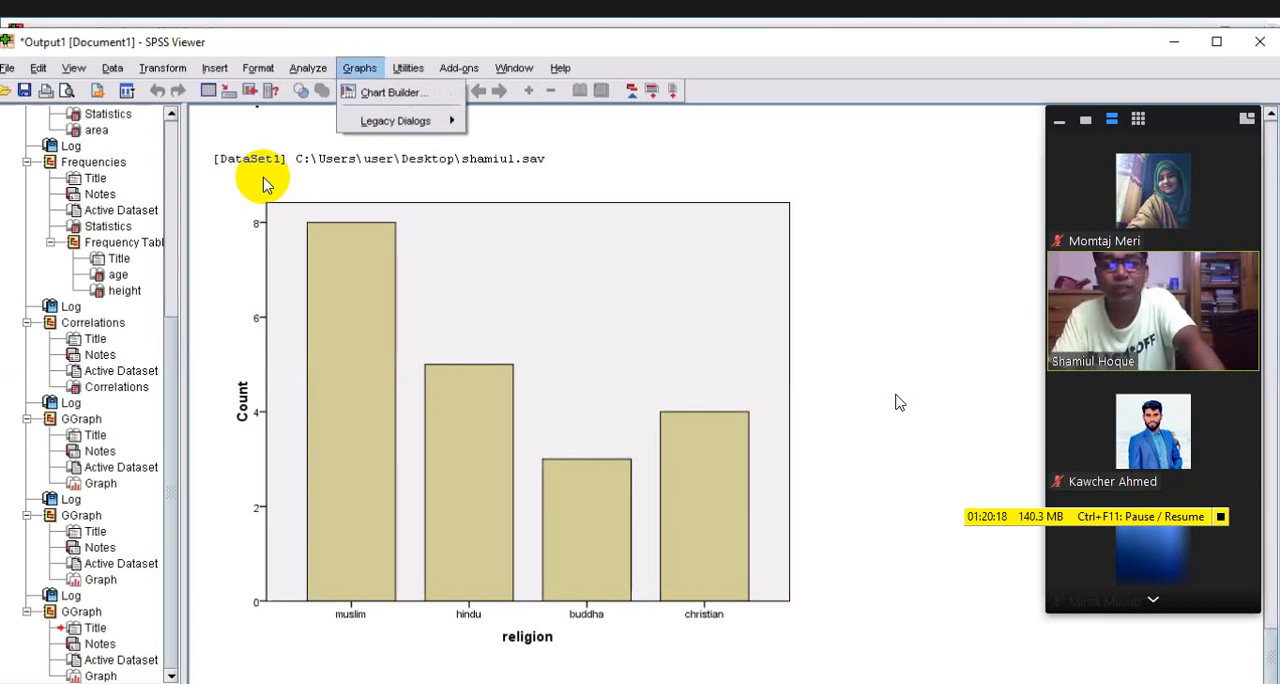
pyautogui.press('Down')
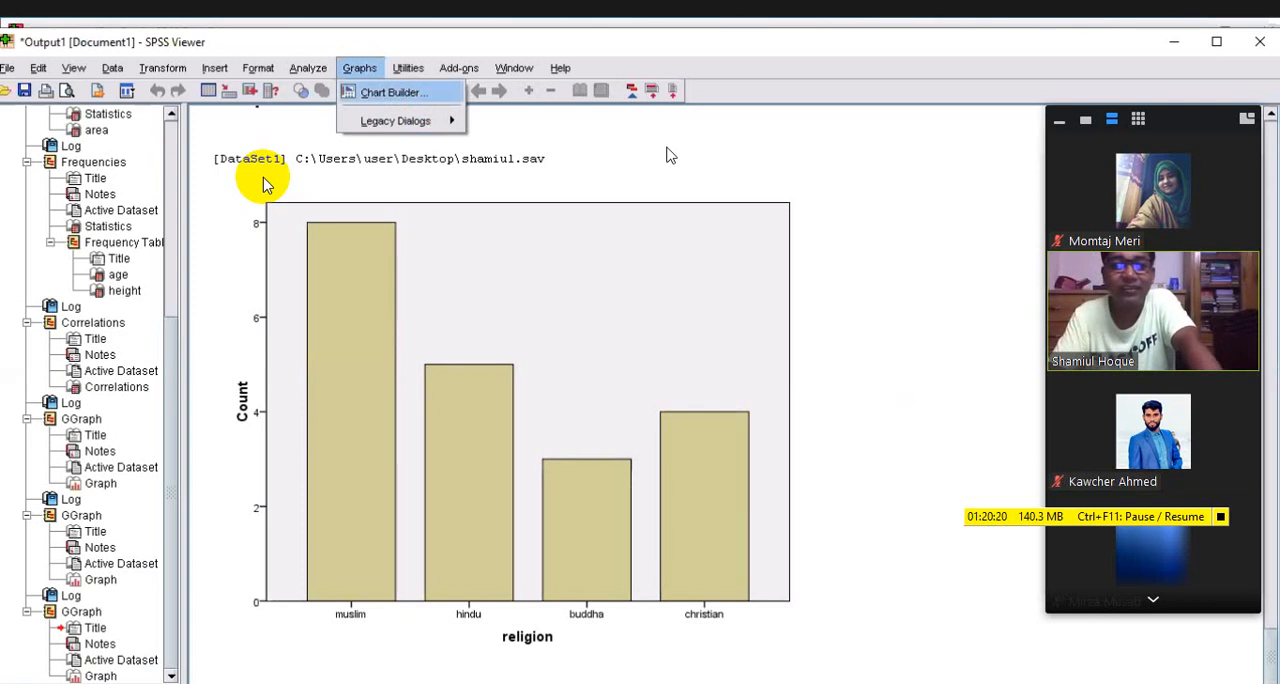
pyautogui.click(264, 180)
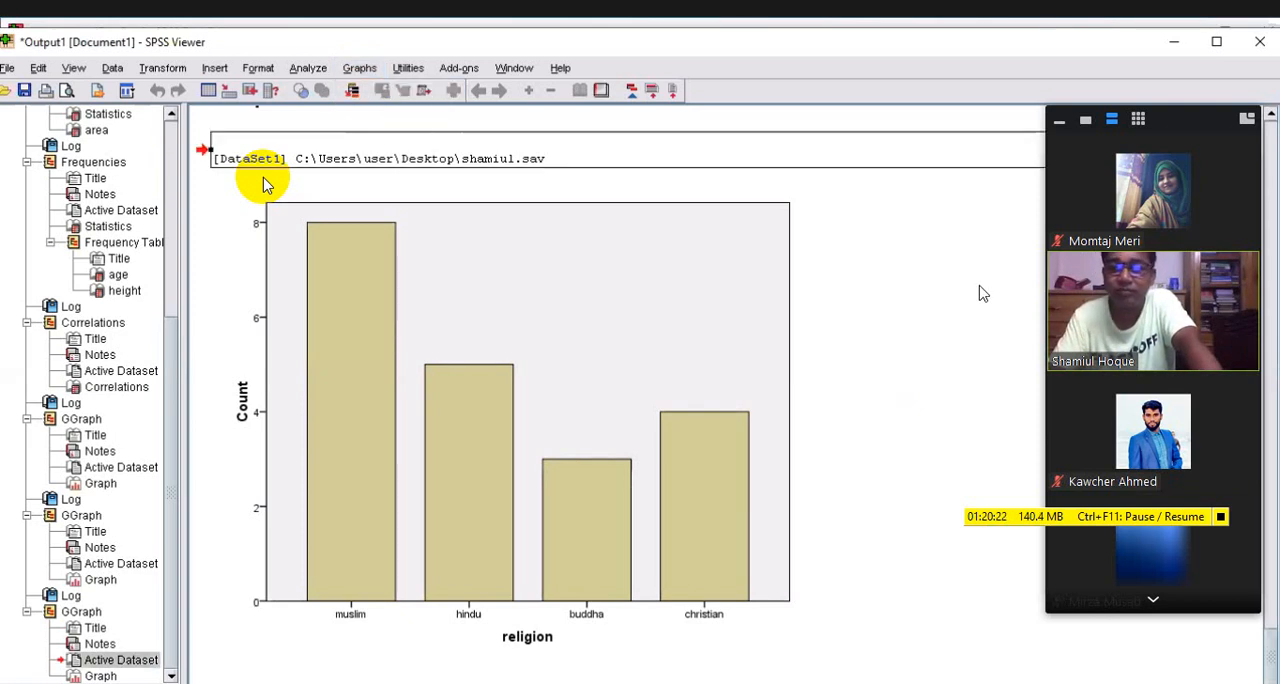